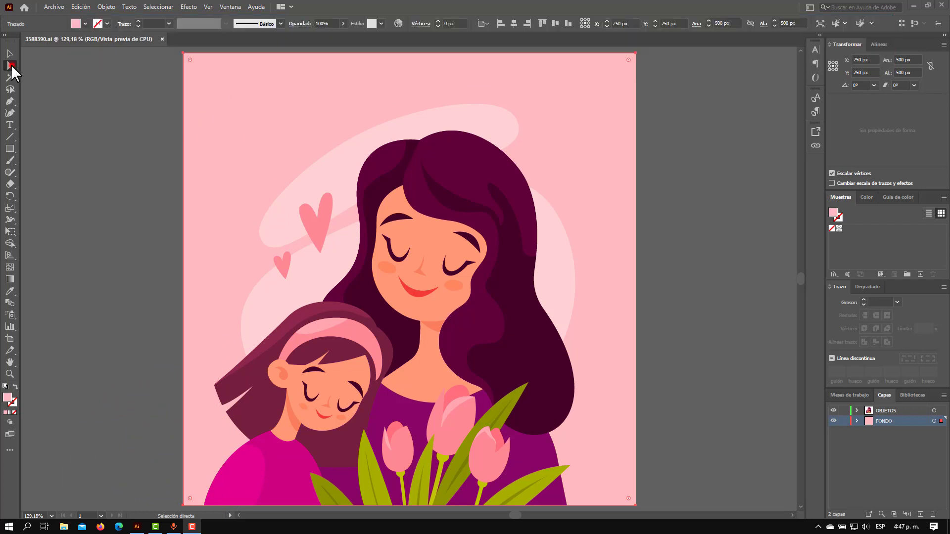
Step: With the Direct Selection tool, select the pale oval swoosh path behind the mother's head
left_click(10, 64)
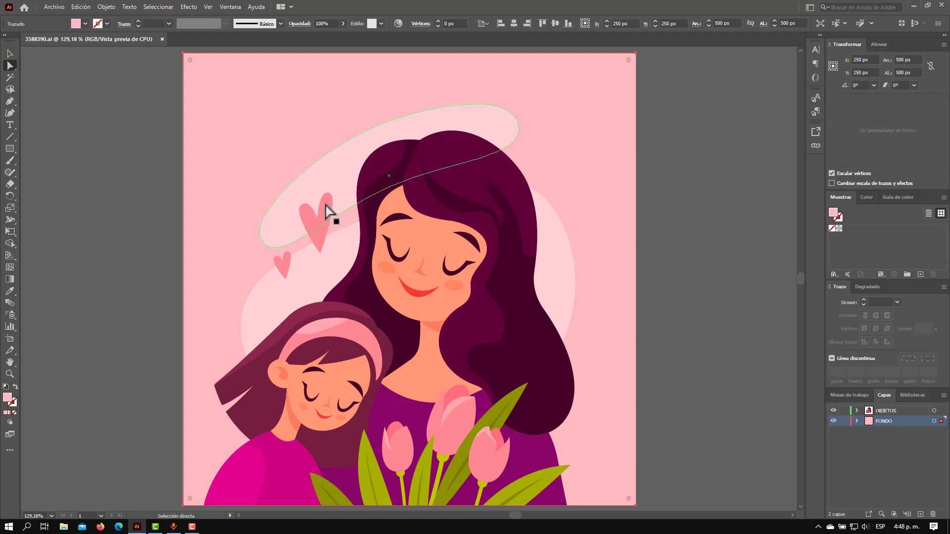
left_click(352, 160)
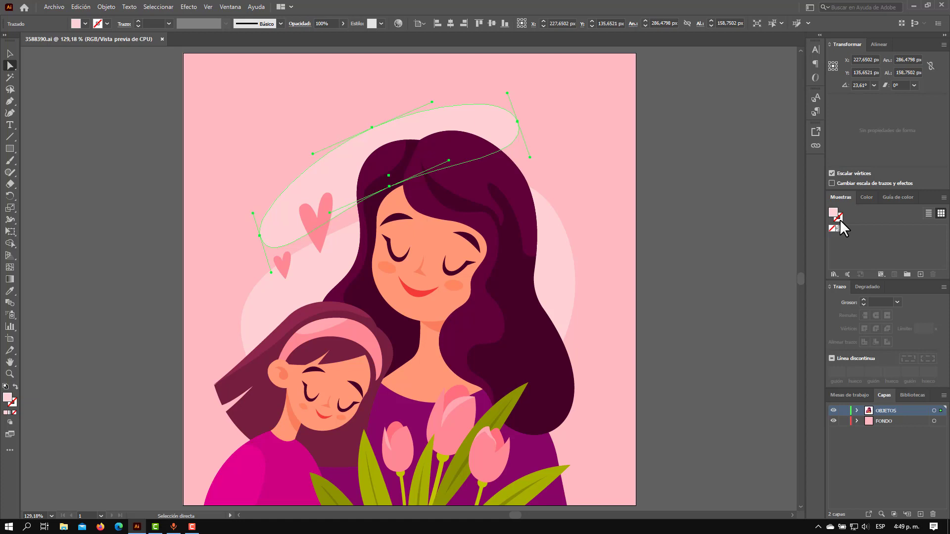
Step: Load the Motivos > Gráficos básicos > Gráficos básicos_Texturas swatch library from the Swatches panel
left_click(465, 116)
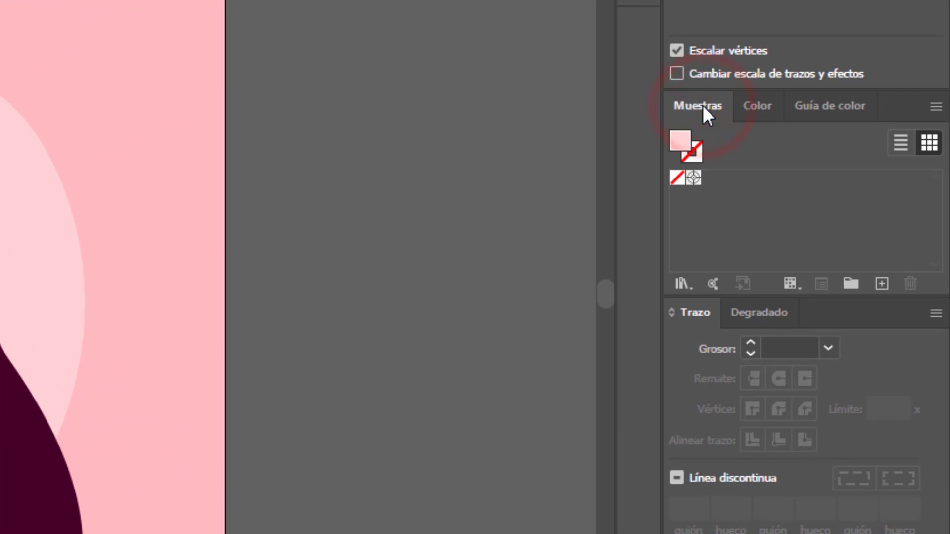
left_click(687, 286)
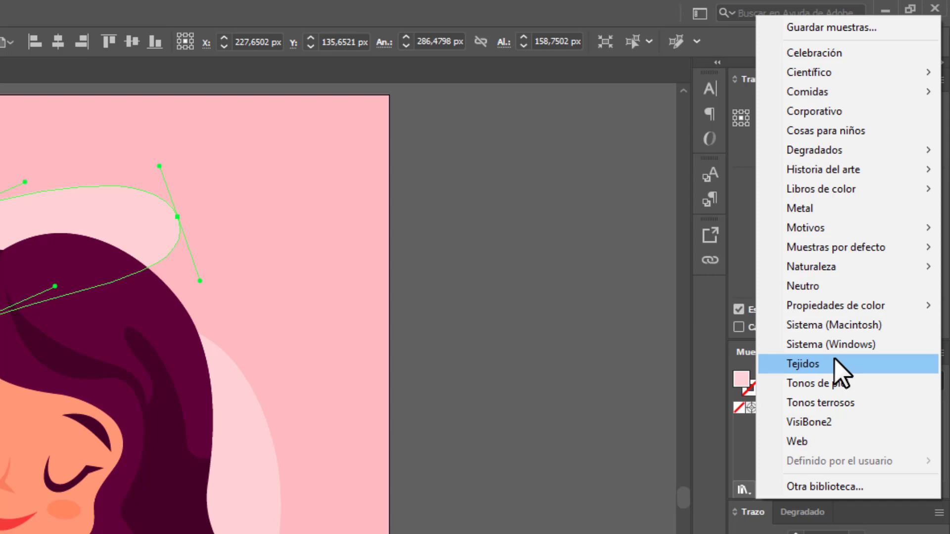
mouse_move(847, 228)
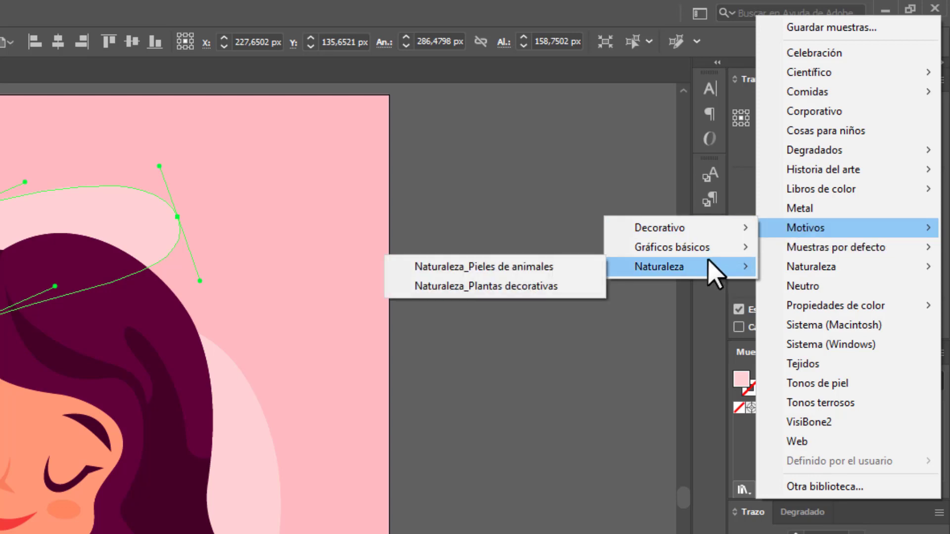
mouse_move(672, 248)
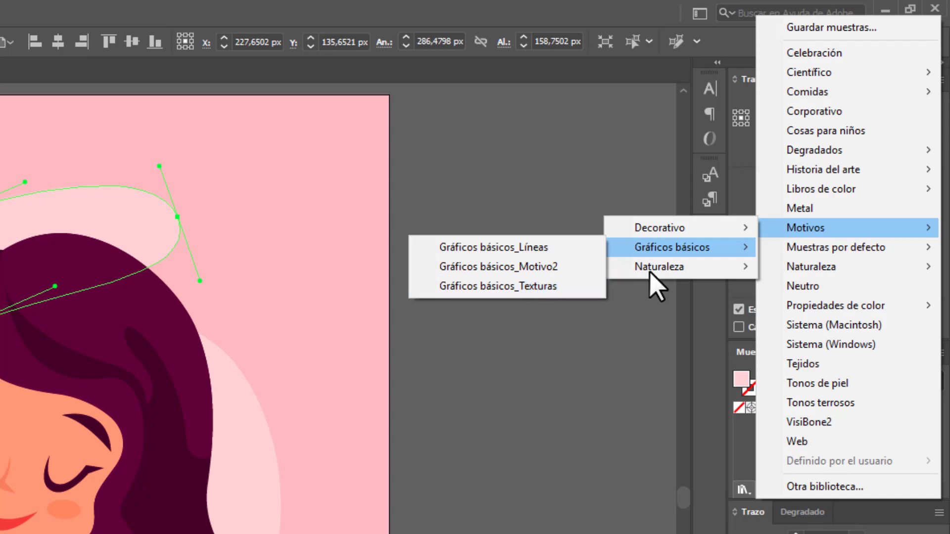
left_click(542, 286)
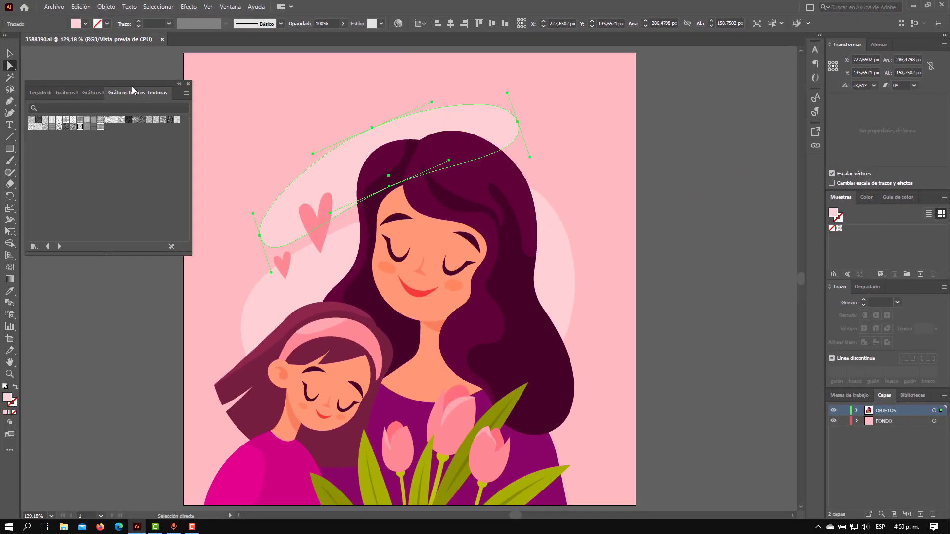
Step: Move the texture library aside and try the Patas de pájaro texture on the oval
mouse_move(132, 84)
left_mouse_down()
mouse_move(246, 119)
mouse_move(133, 92)
left_mouse_up()
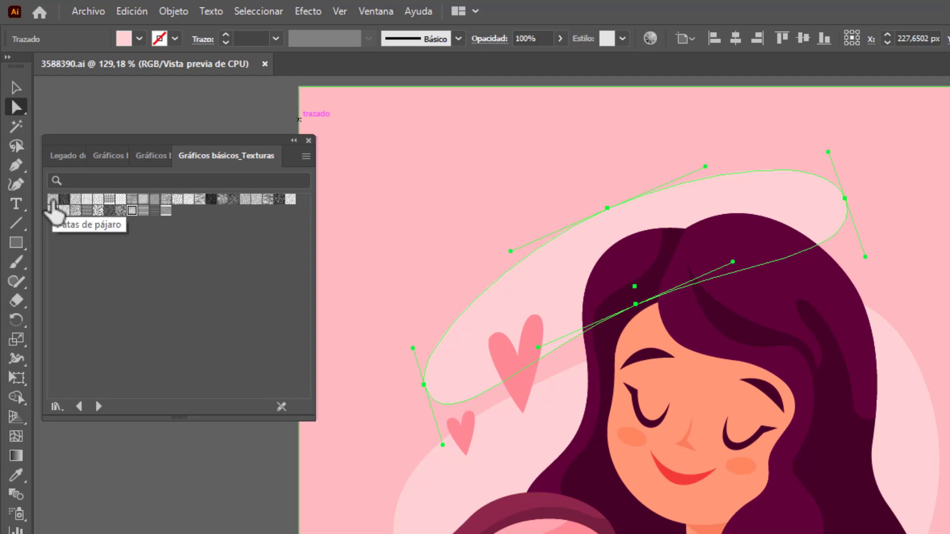
left_click(53, 199)
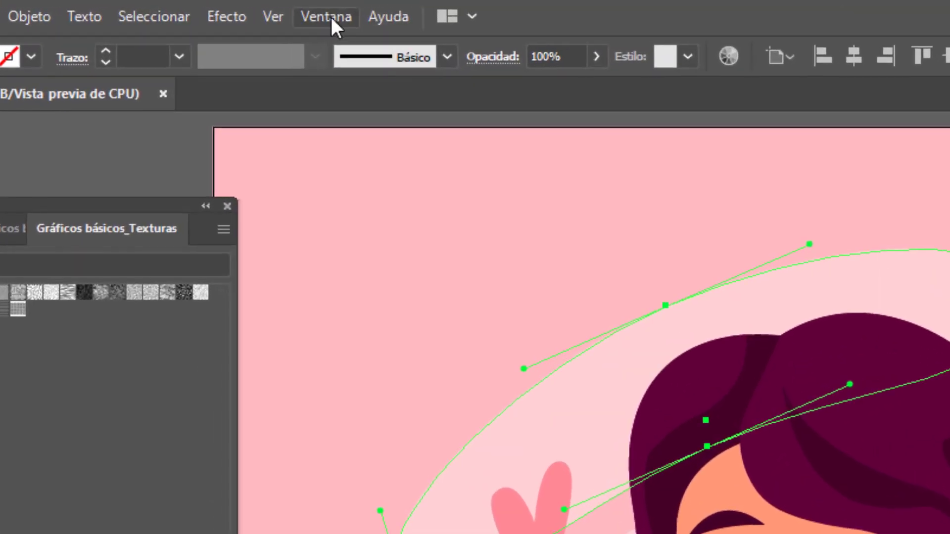
Step: Dock the Apariencia panel on the right and give the oval a second pink fill
left_click(331, 16)
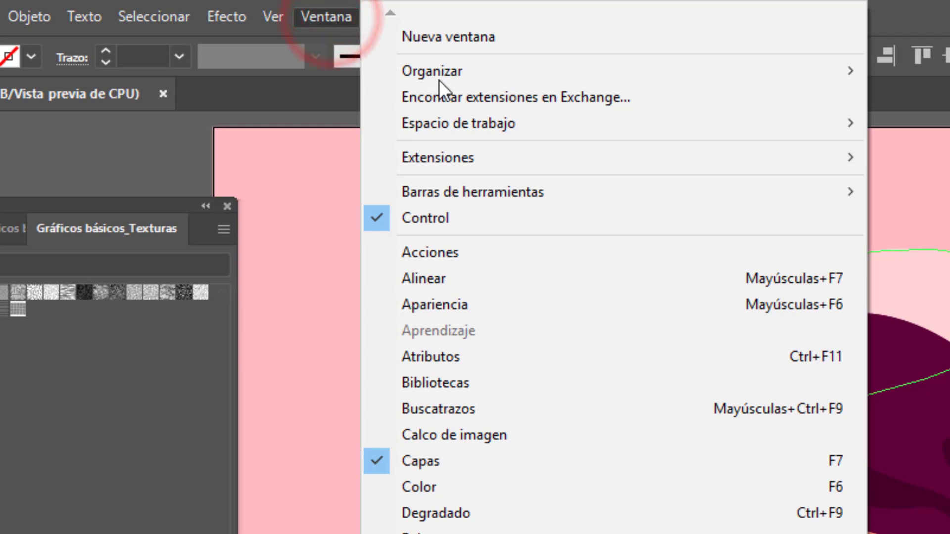
left_click(494, 310)
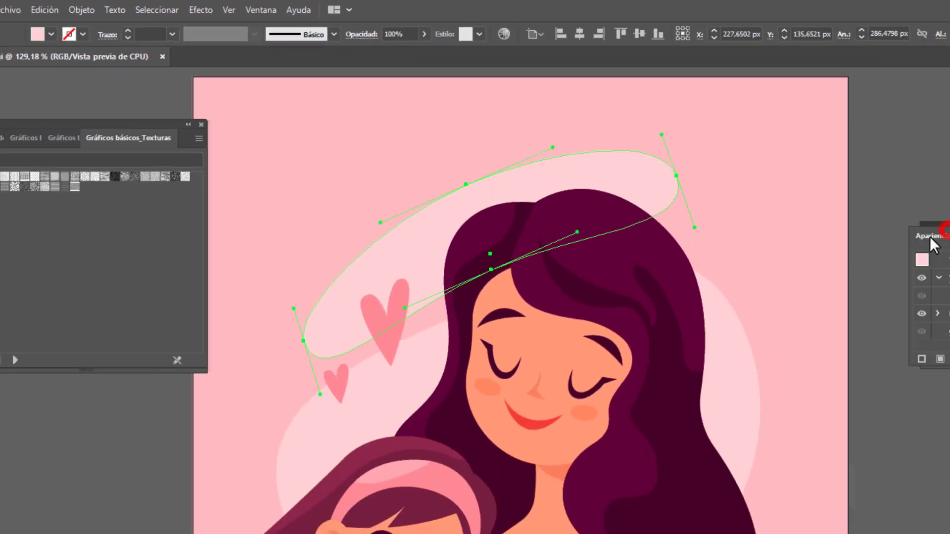
mouse_move(705, 159)
left_mouse_down()
mouse_move(558, 165)
mouse_move(556, 140)
mouse_move(580, 155)
left_mouse_up()
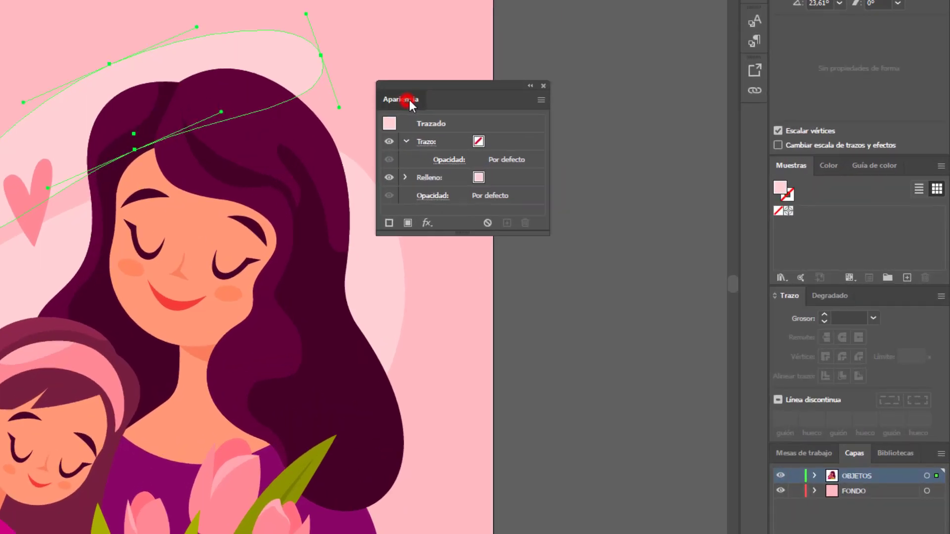
left_click_drag(580, 157, 628, 186)
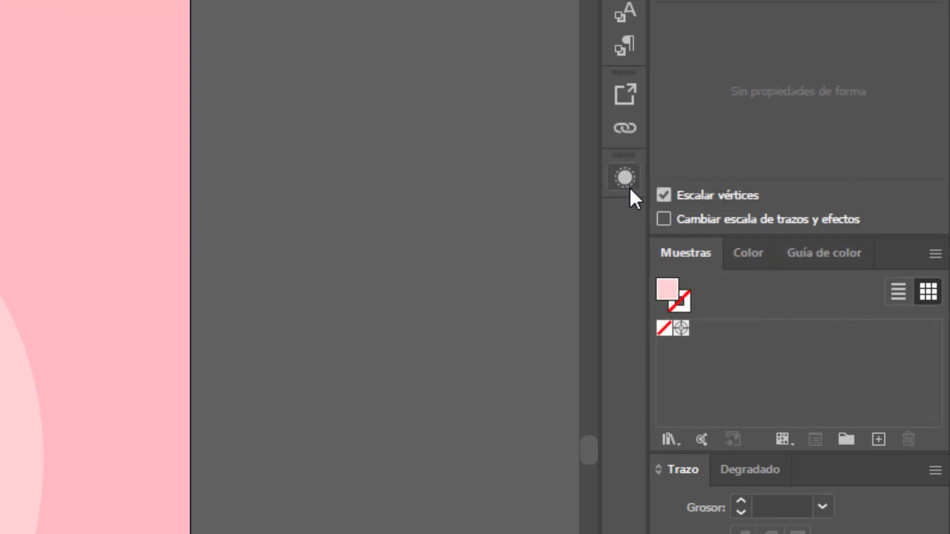
left_click(615, 179)
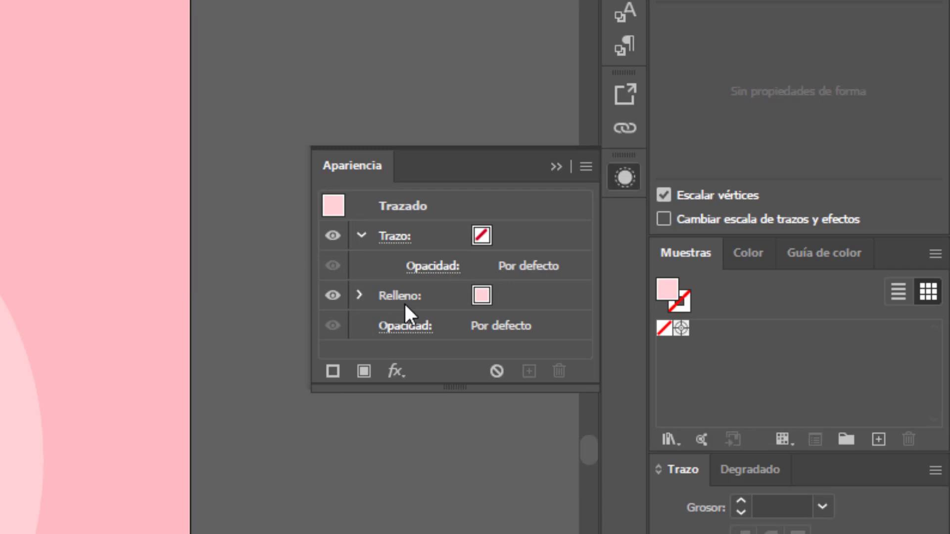
left_click(363, 371)
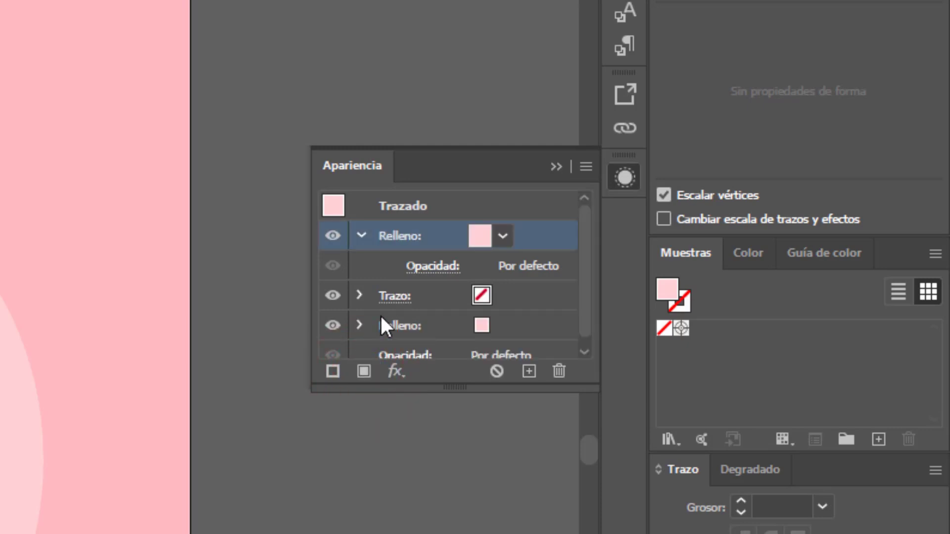
scroll(435, 281, "down", 1)
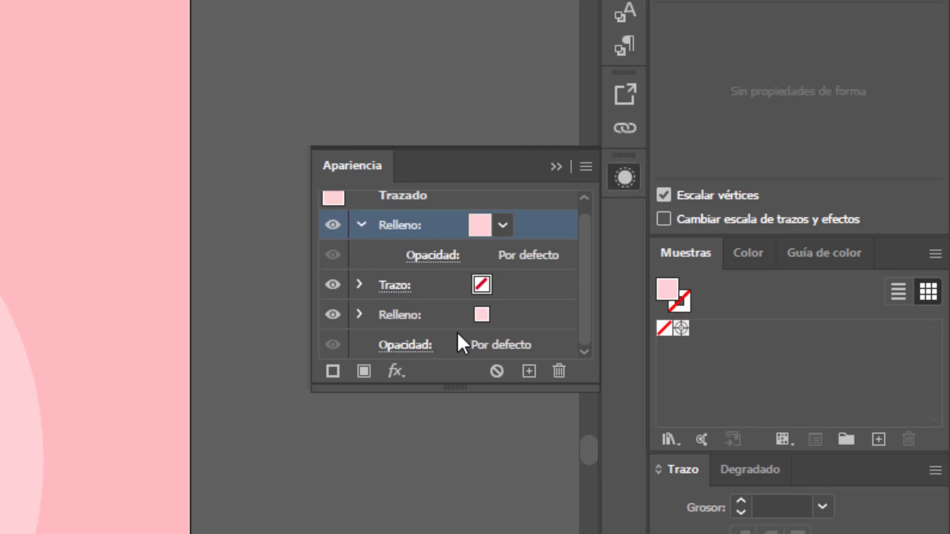
Step: Color the oval's lower fill dark red 99000B, toggling the top fill to check it
left_click(441, 318)
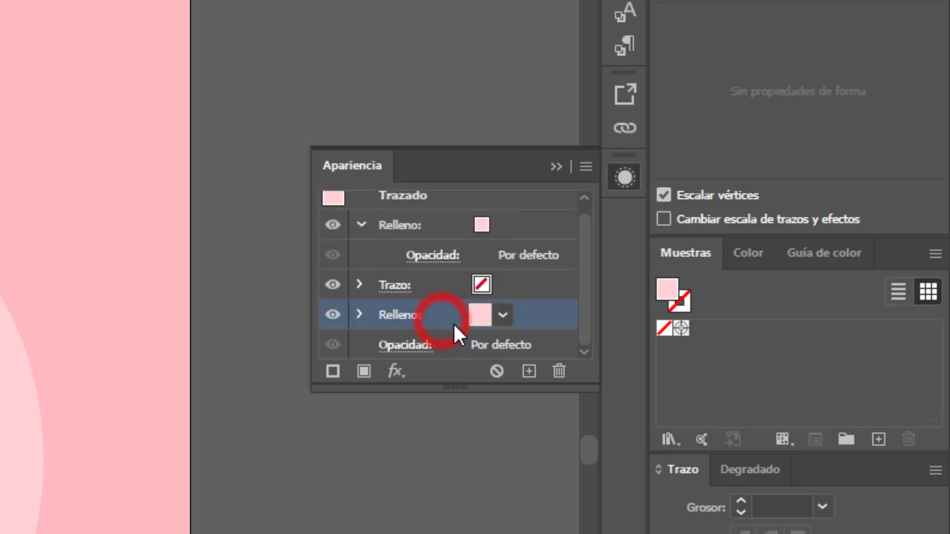
double_click(666, 291)
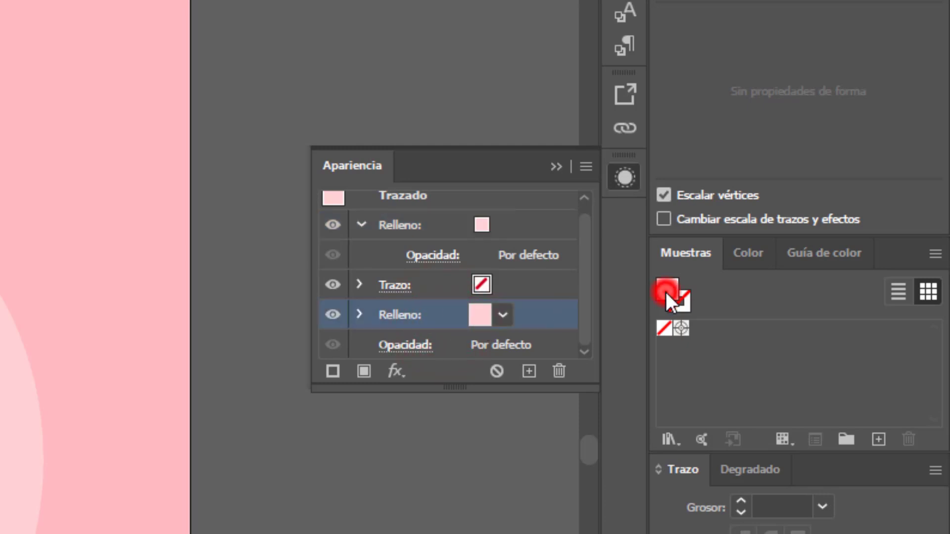
type("99000B")
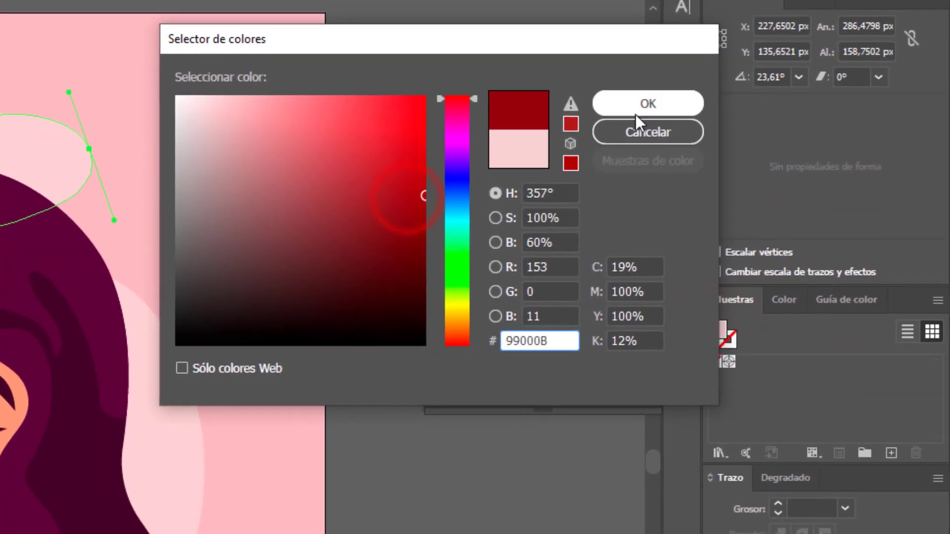
left_click(638, 110)
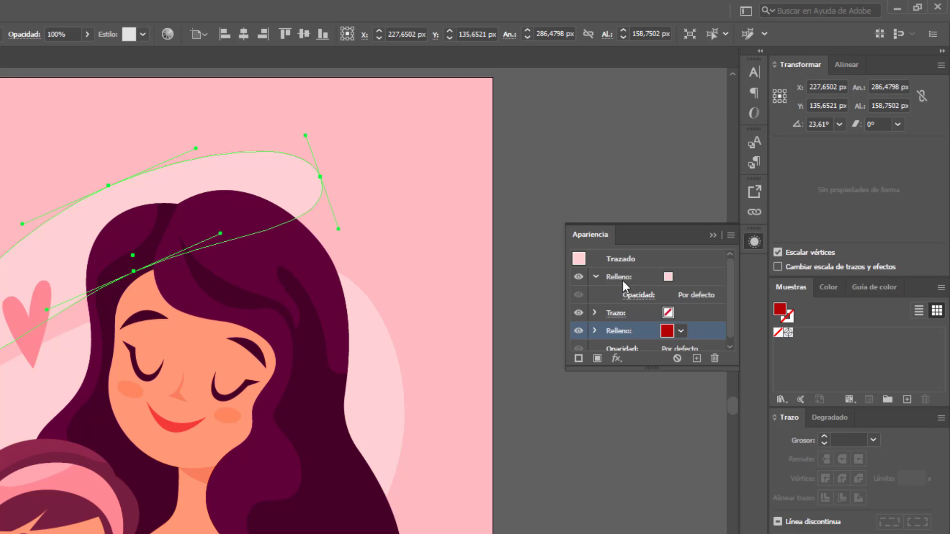
left_click(578, 277)
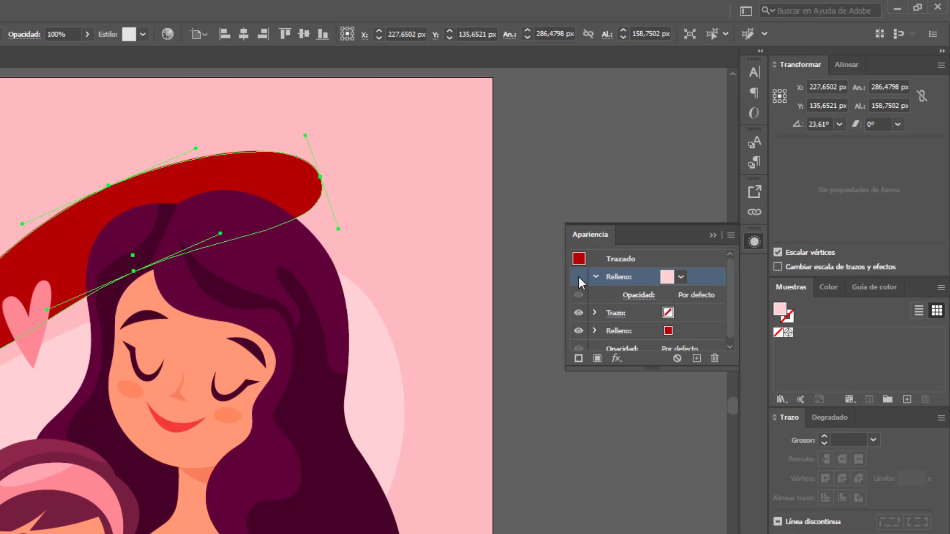
left_click(578, 277)
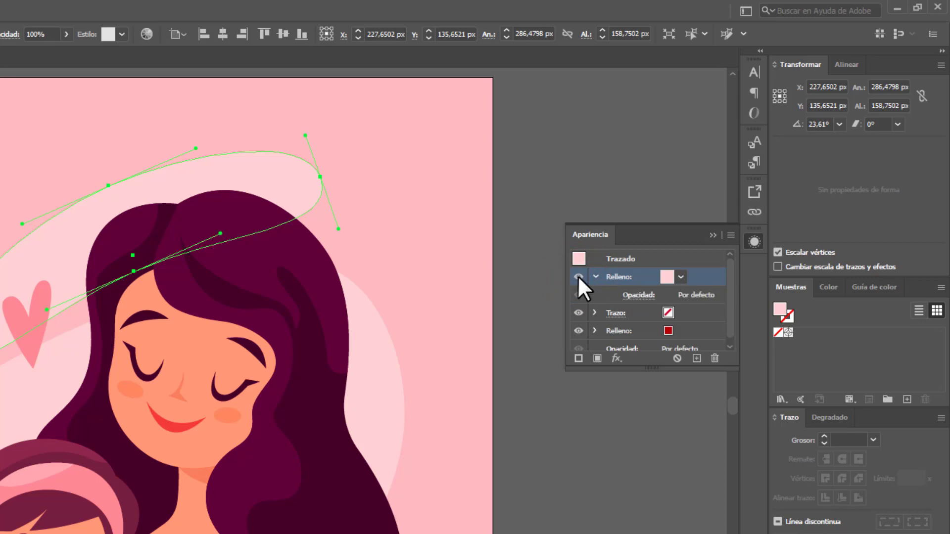
Step: Recheck the red lower fill, then select the oval's top fill for editing
left_click(578, 276)
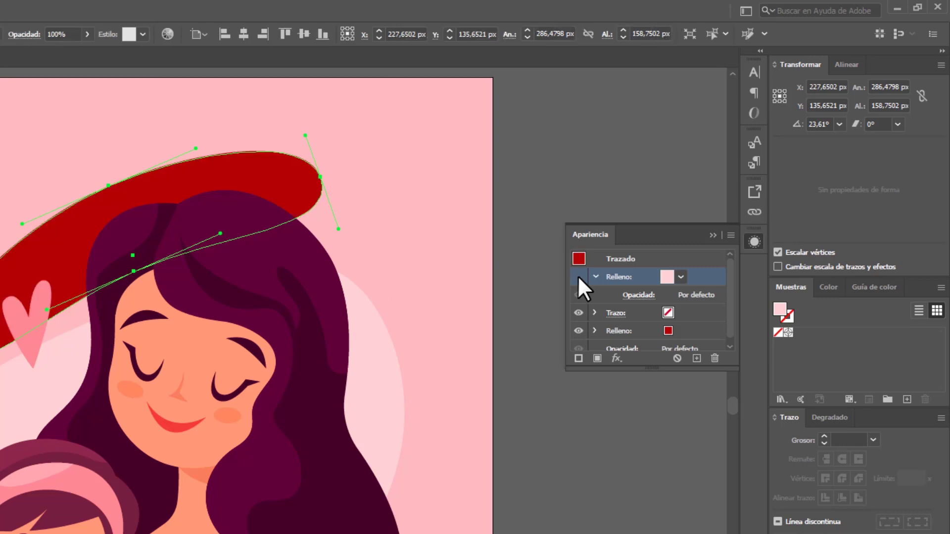
left_click_drag(667, 277, 657, 333)
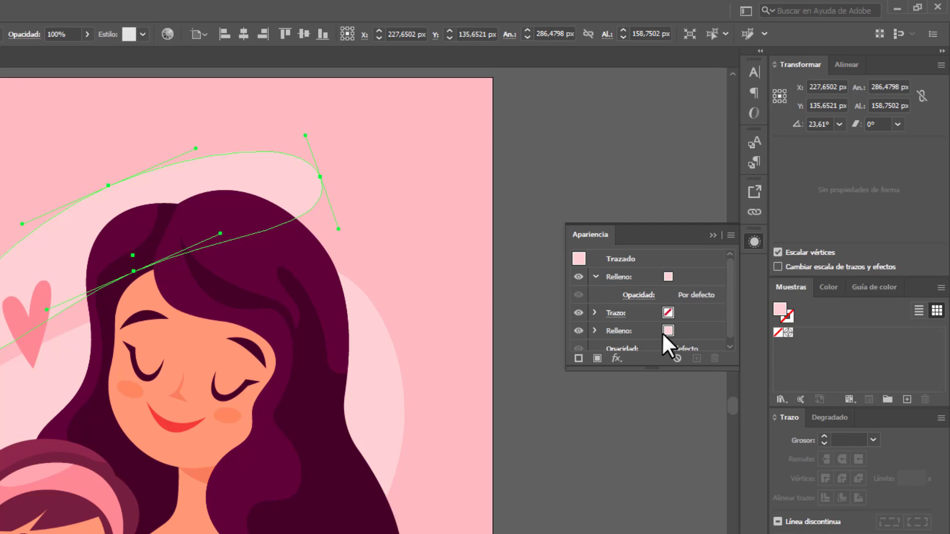
left_click(667, 276)
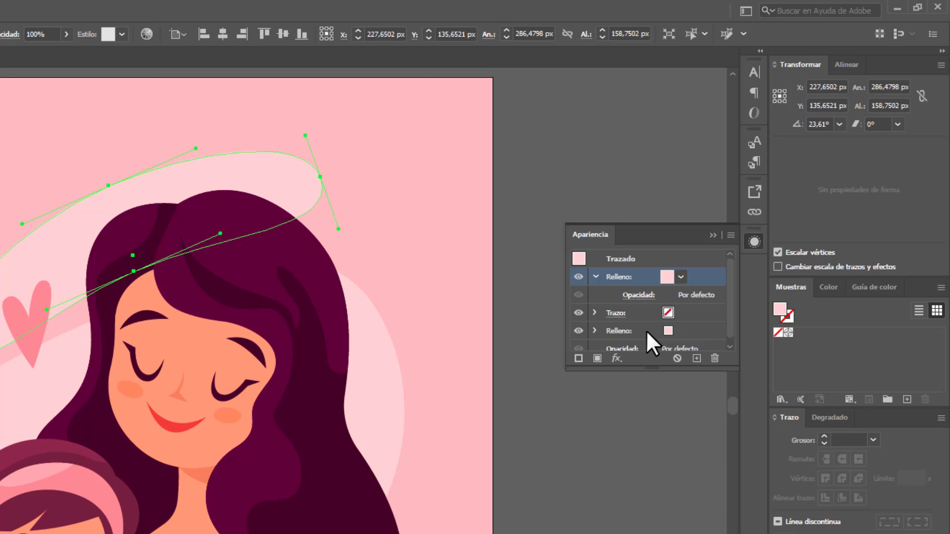
left_click(660, 277)
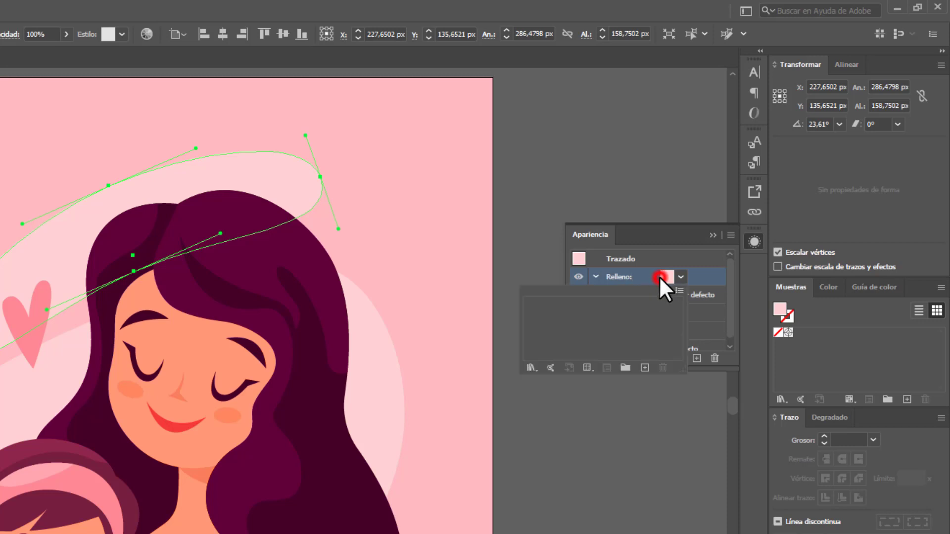
left_click(654, 276)
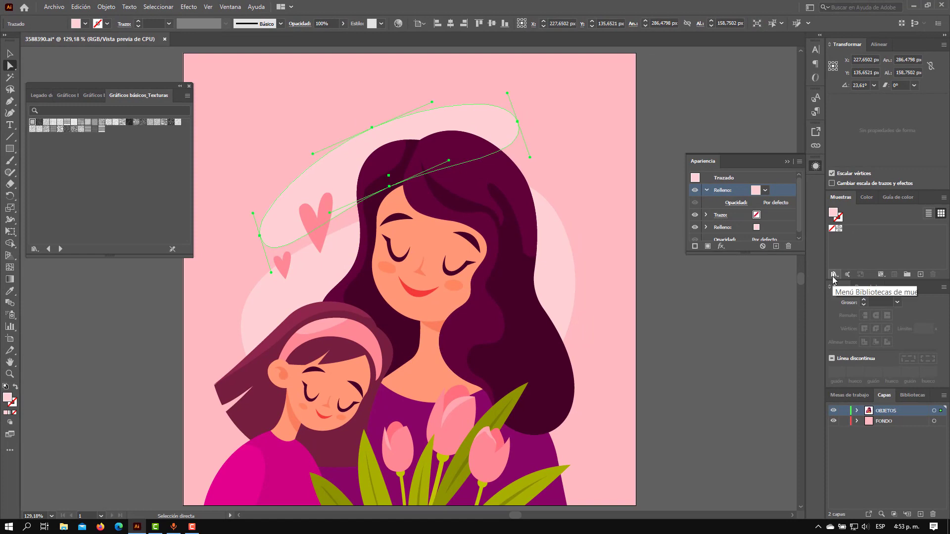
Step: Fill the top layer with the 6 ppp 10% black dot swatch from Gráficos básicos_Motivo2
left_click(833, 276)
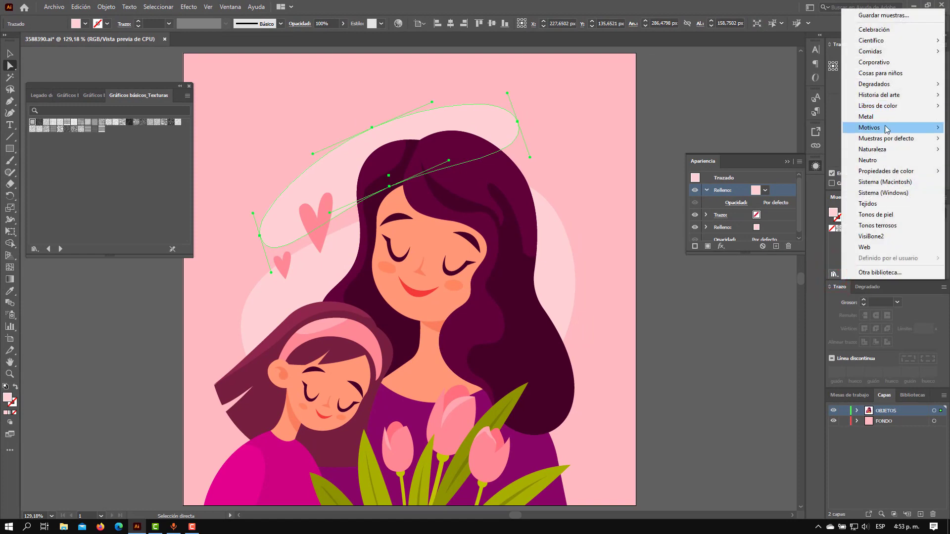
mouse_move(870, 128)
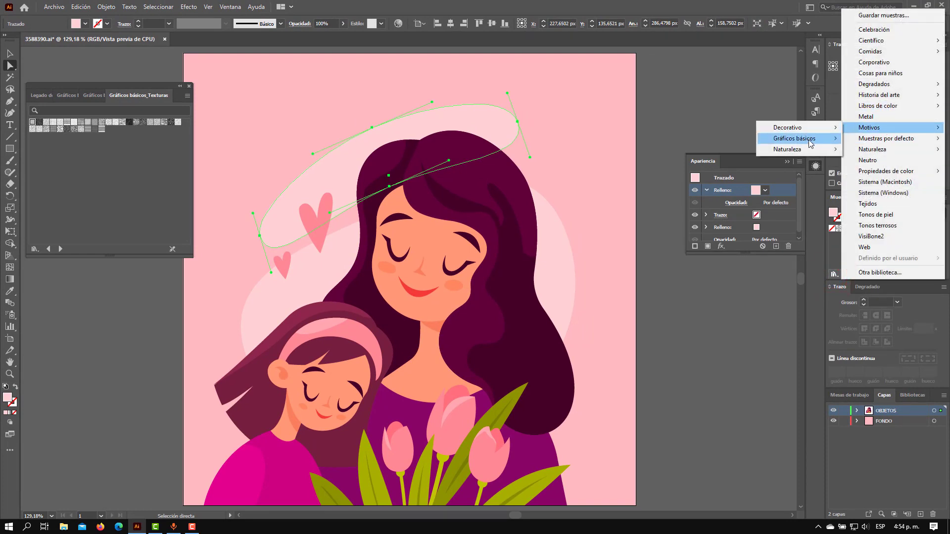
mouse_move(796, 138)
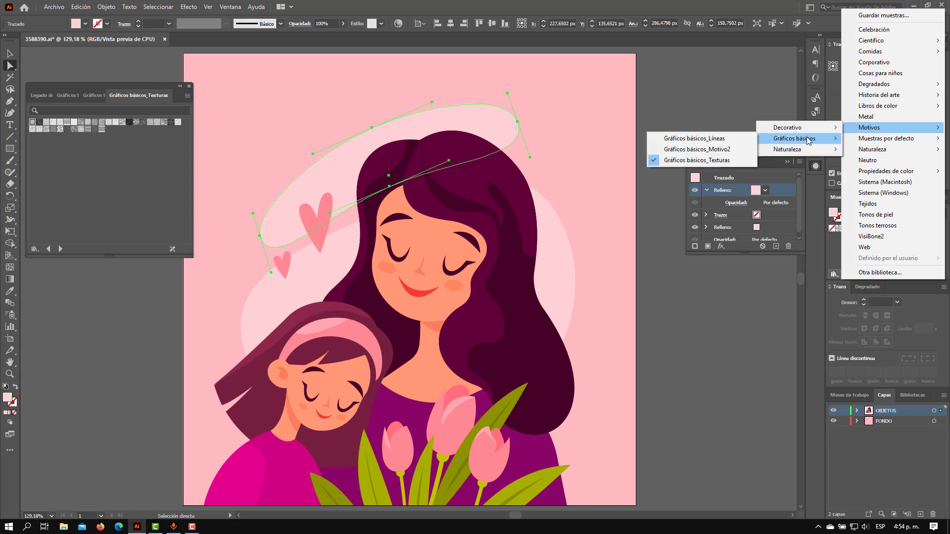
left_click(685, 149)
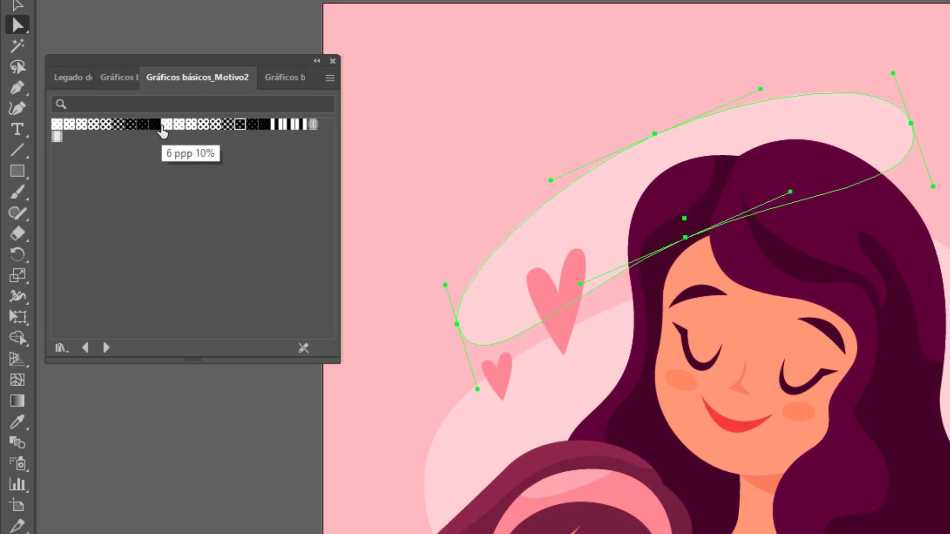
left_click(166, 125)
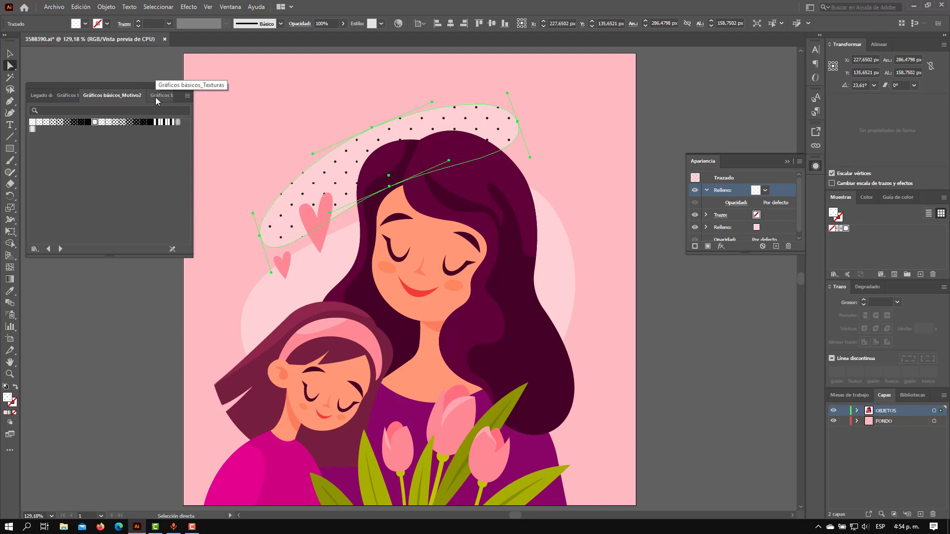
Step: Apply the short-dash line texture from Gráficos básicos_Texturas to the halo ellipse
left_click(118, 96)
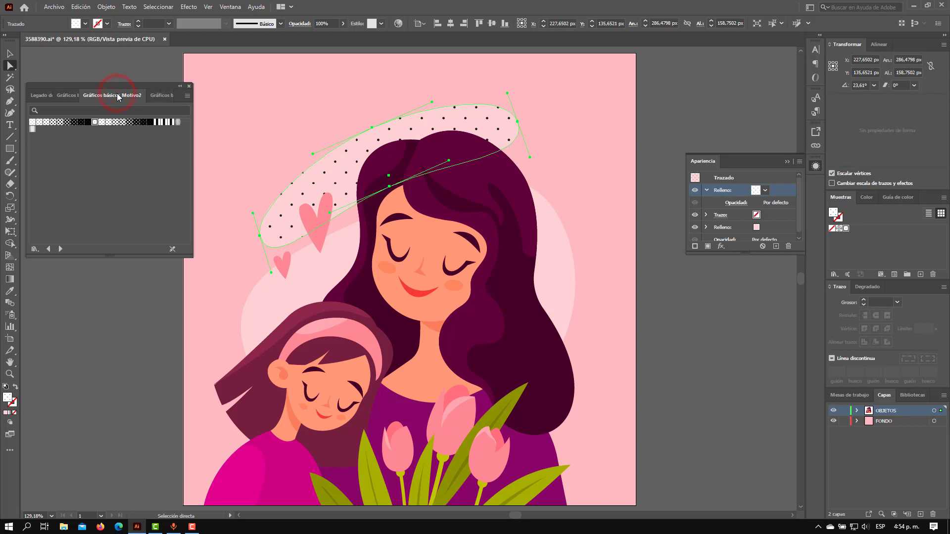
left_click(156, 95)
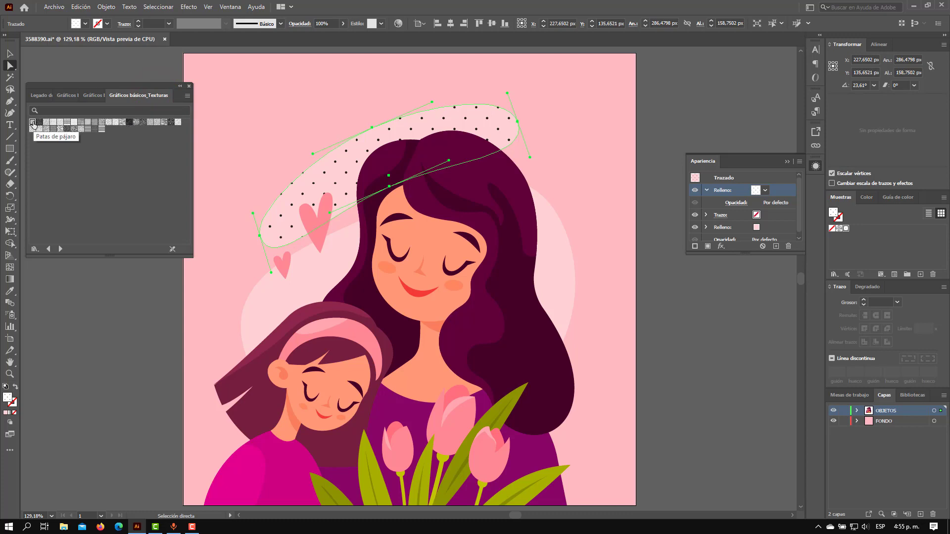
left_click(33, 123)
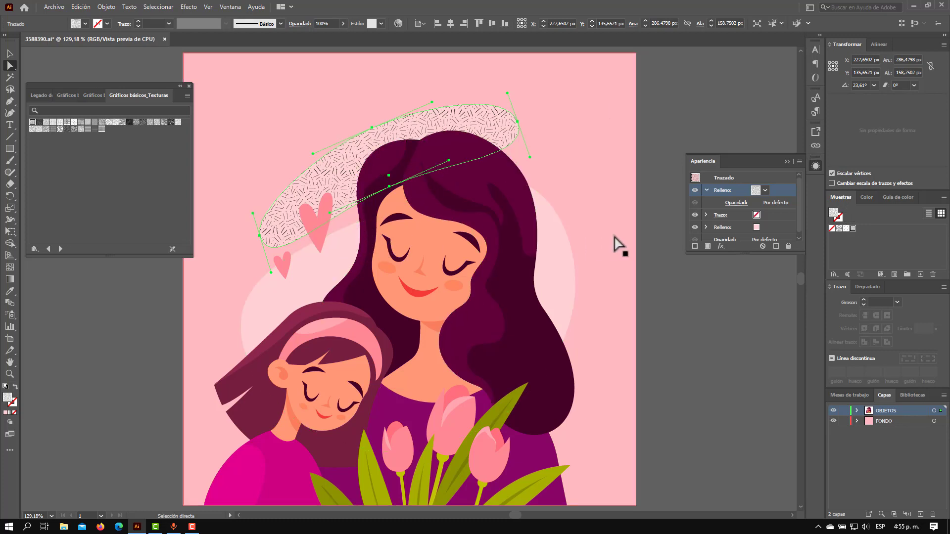
Step: Select the larger pale circle, add a new fill, and apply the Líneas horizontal-line texture
left_click(550, 257)
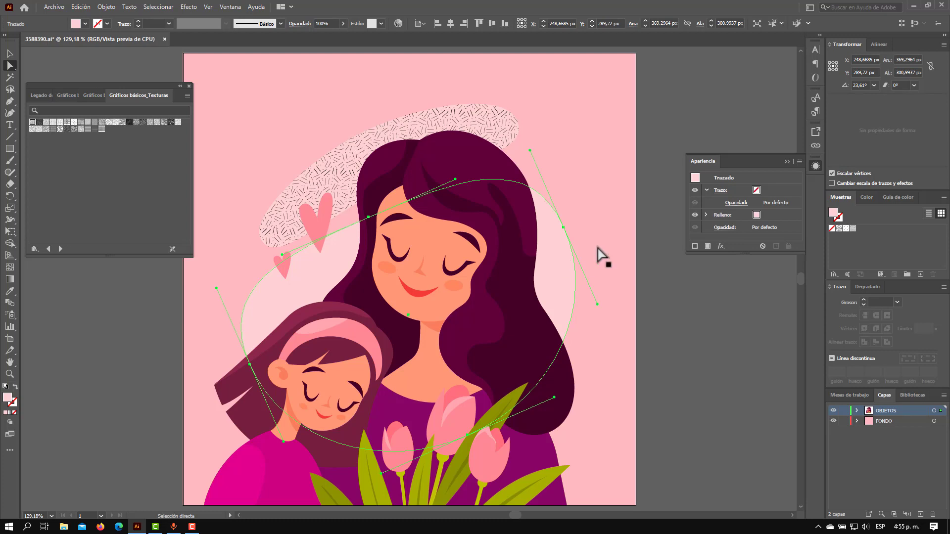
left_click(709, 246)
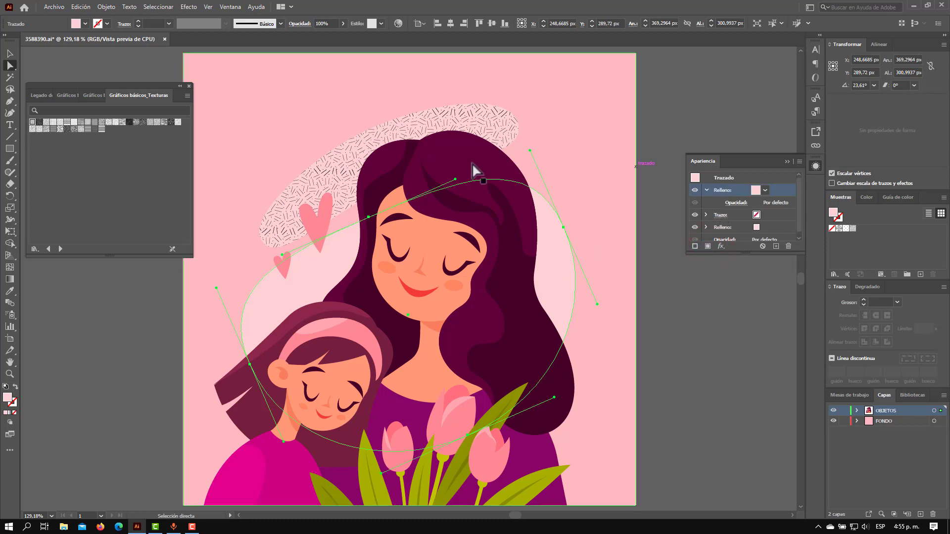
left_click(122, 123)
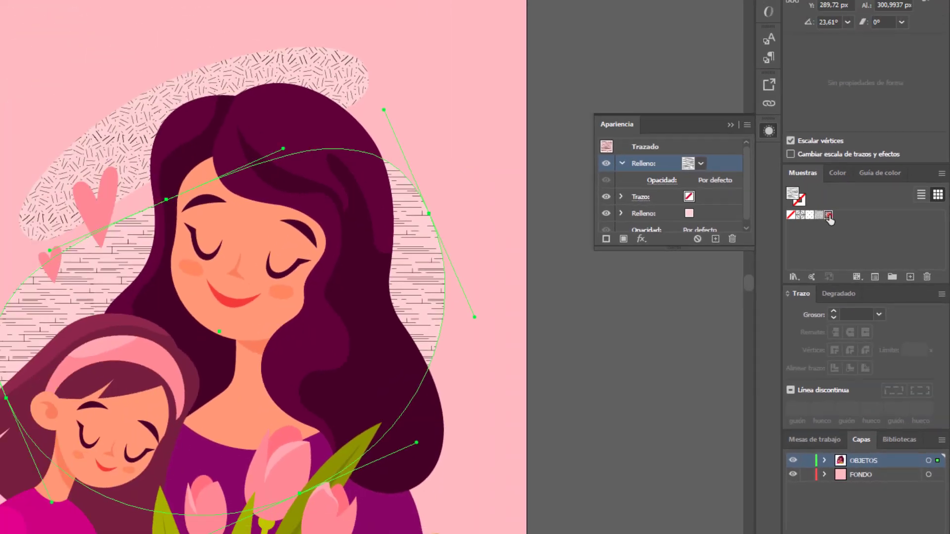
Step: Open the Líneas swatch in Pattern Options, shift one line segment, and zoom in
double_click(787, 200)
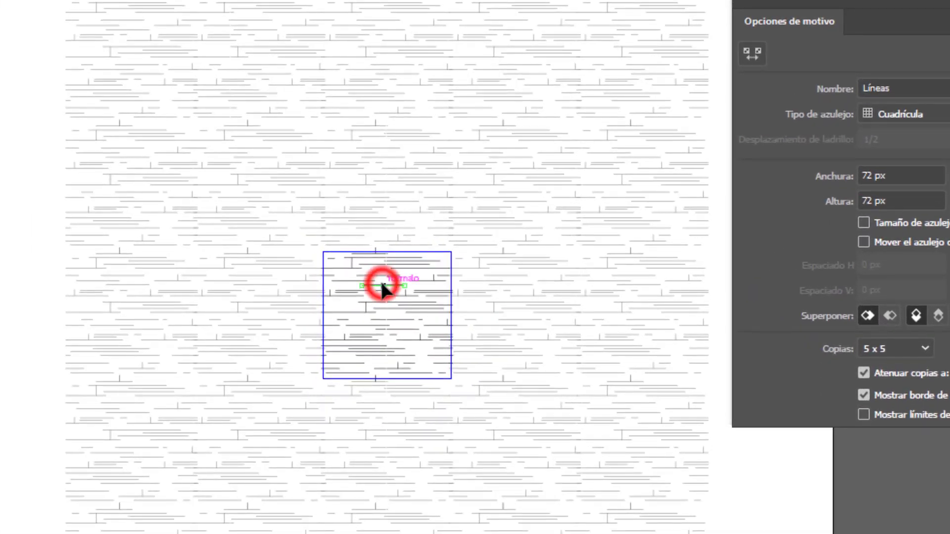
left_click_drag(379, 281, 406, 285)
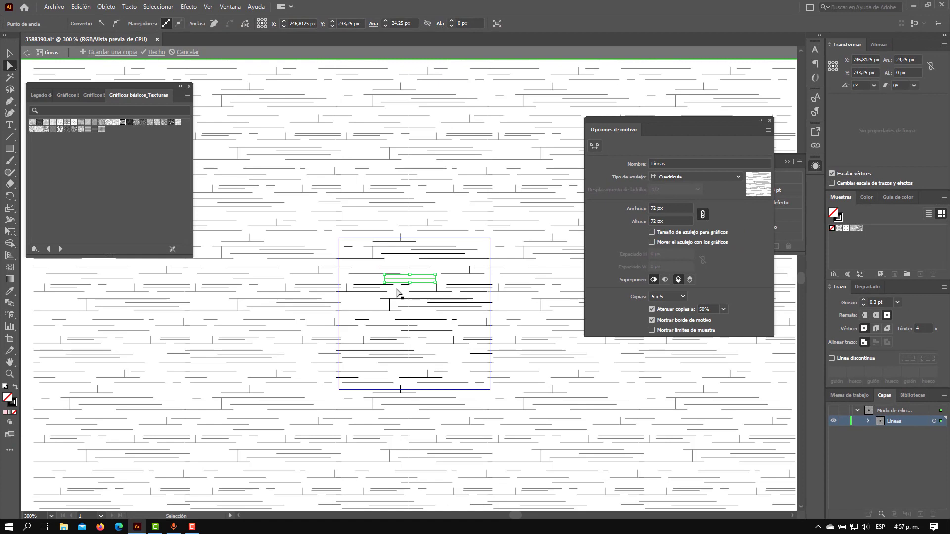
key("ctrl+plus")
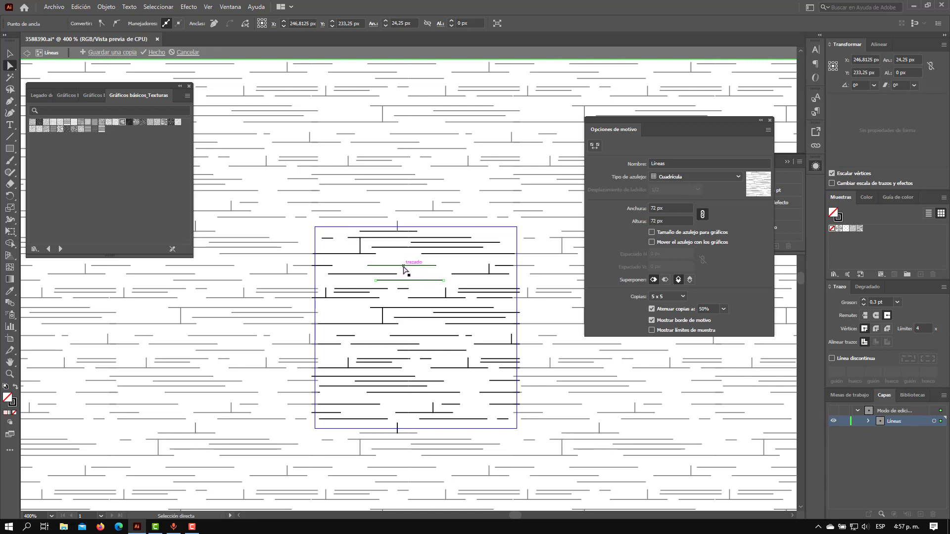
Step: Recolour a selected tile line bright magenta, then select further lines in the tile
left_click(403, 267)
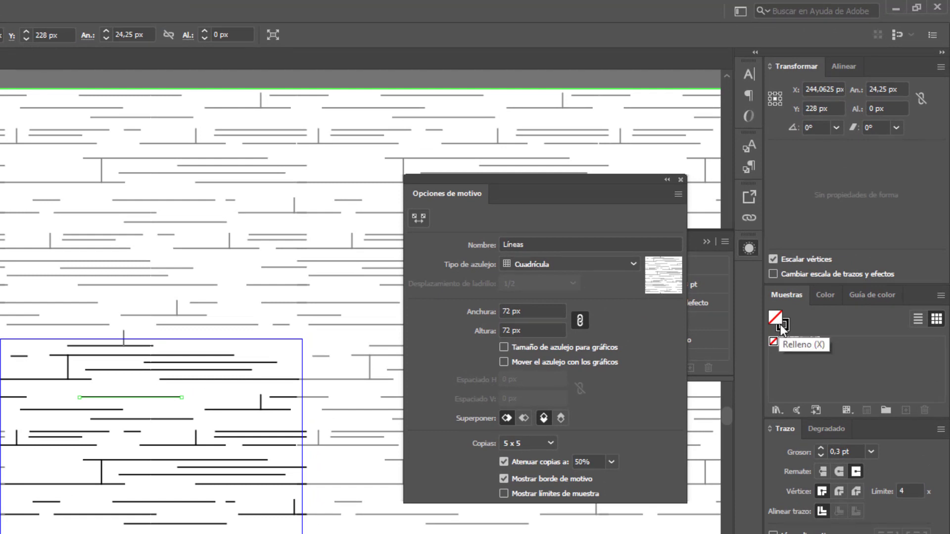
left_click(783, 328)
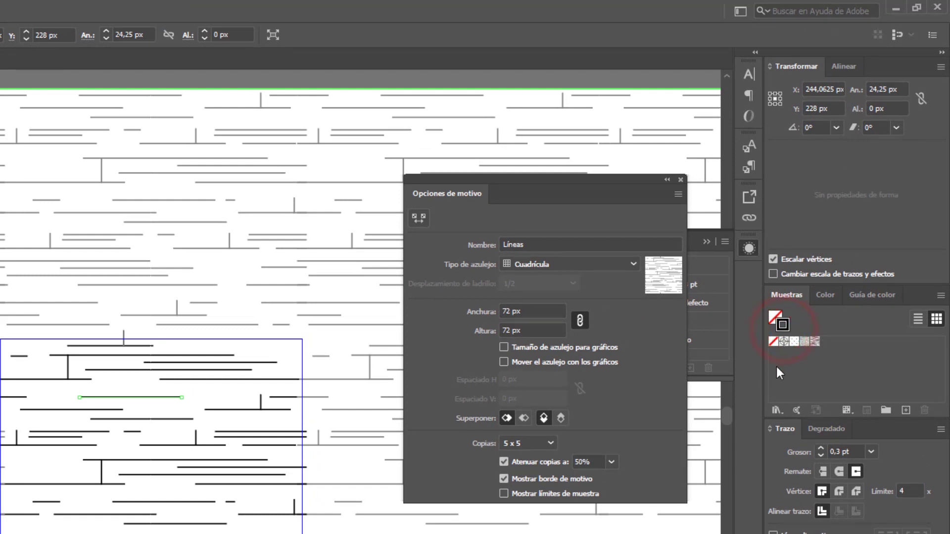
double_click(780, 327)
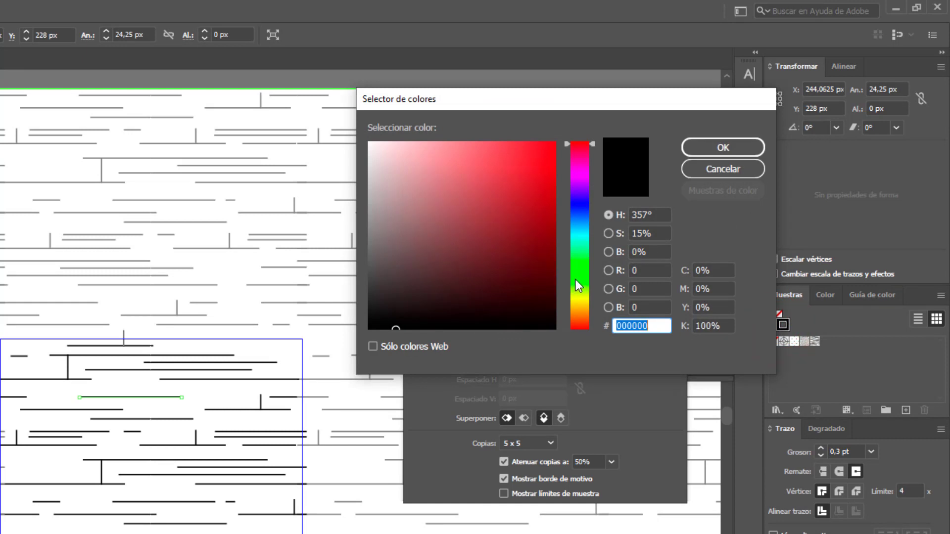
left_click(586, 161)
left_click(523, 159)
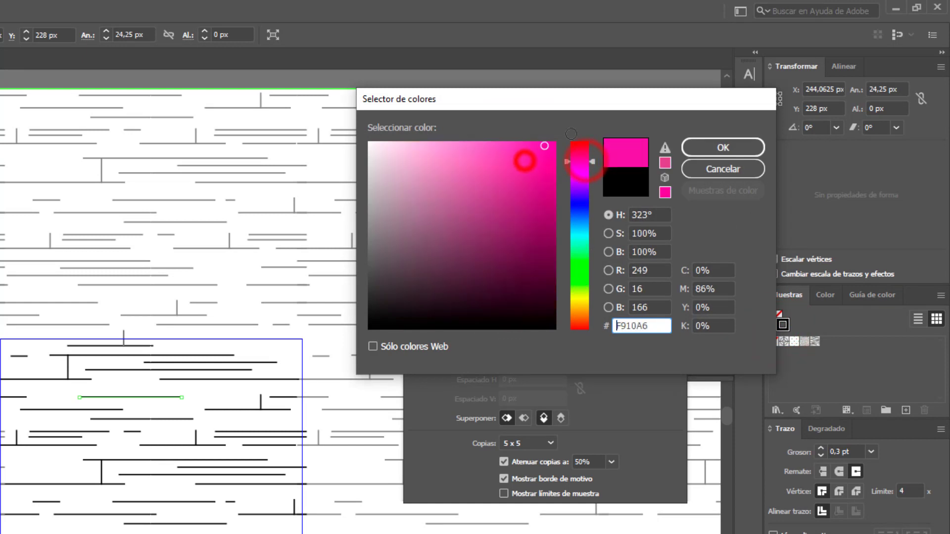
left_click(699, 148)
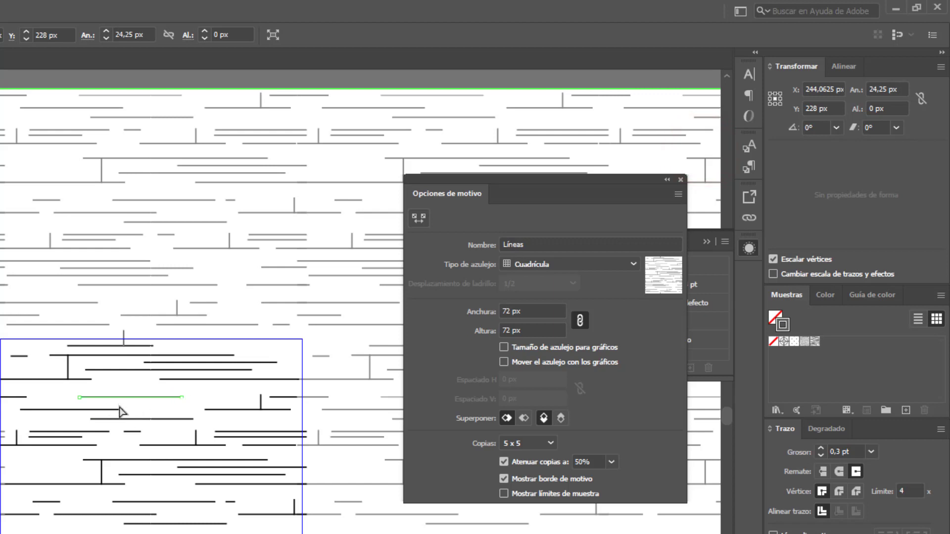
left_click(85, 410)
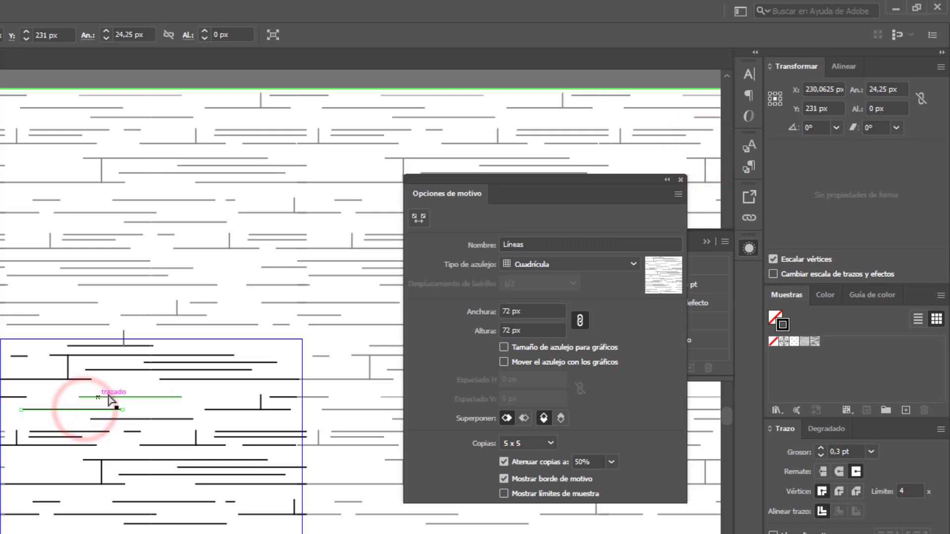
left_click(138, 397)
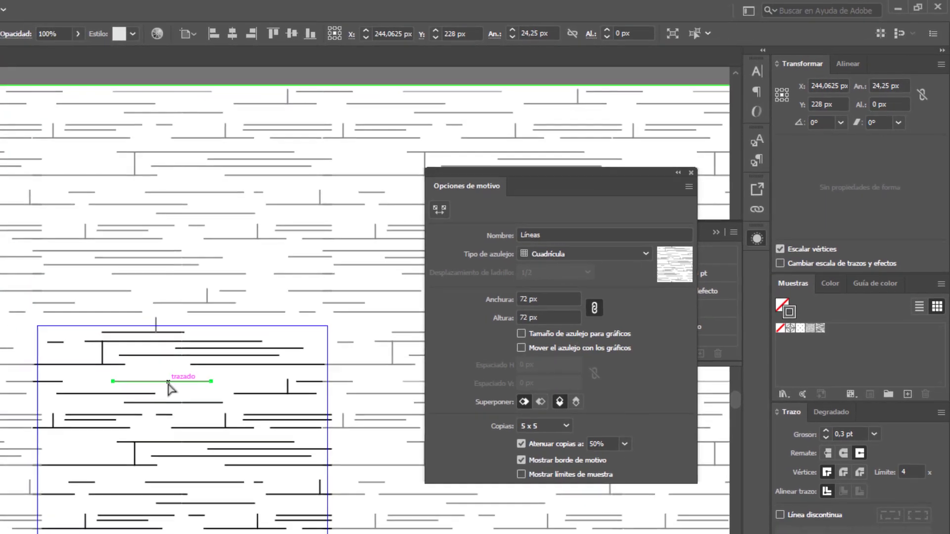
Step: Stroke all Líneas tile lines magenta and finish pattern editing with Hecho
key("ctrl+a")
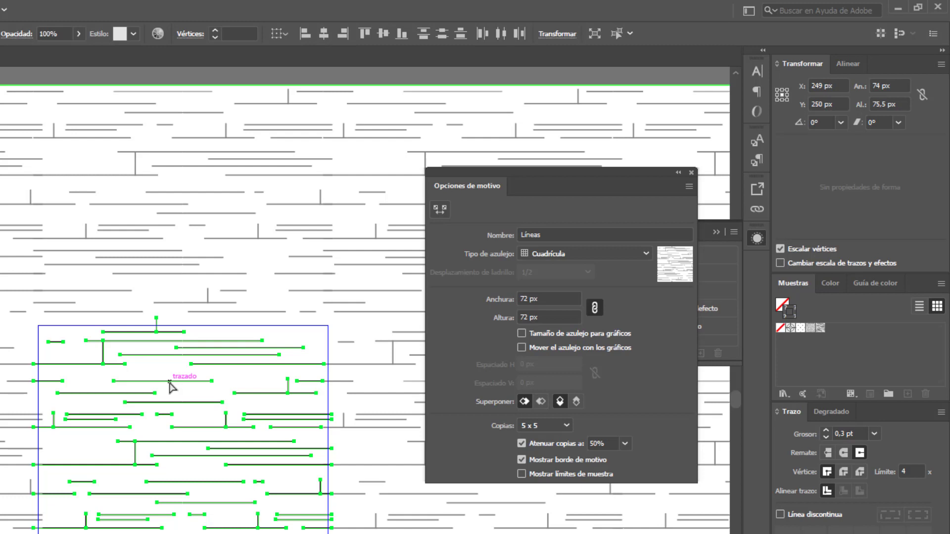
double_click(790, 312)
left_click(565, 179)
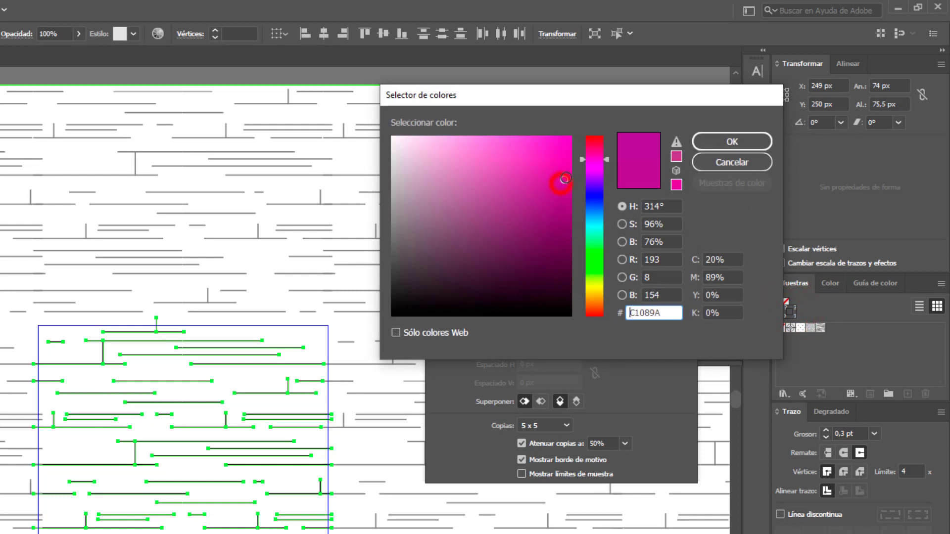
left_click(728, 143)
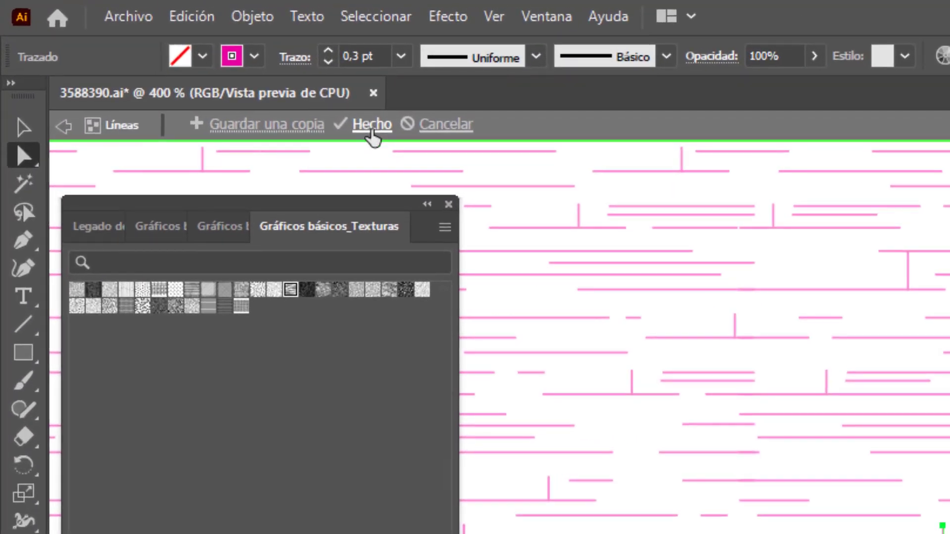
left_click(324, 111)
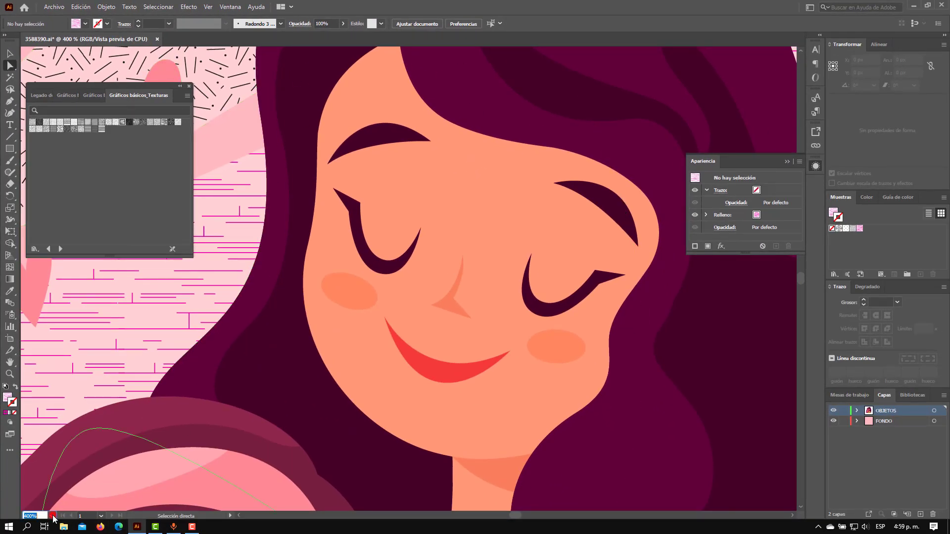
Step: Fit the whole artboard in view and select the textured halo ellipse behind the mother's hair
left_click(52, 516)
left_click(91, 509)
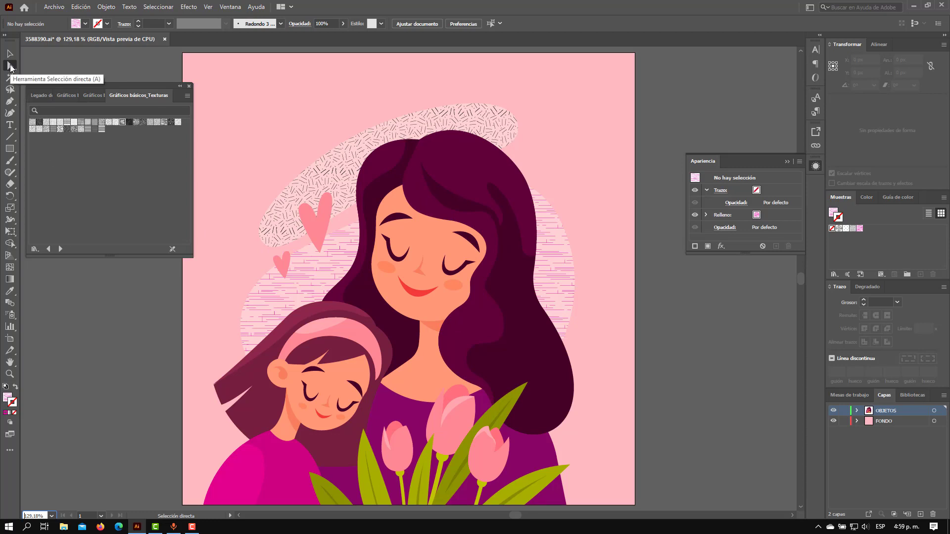
left_click(339, 160)
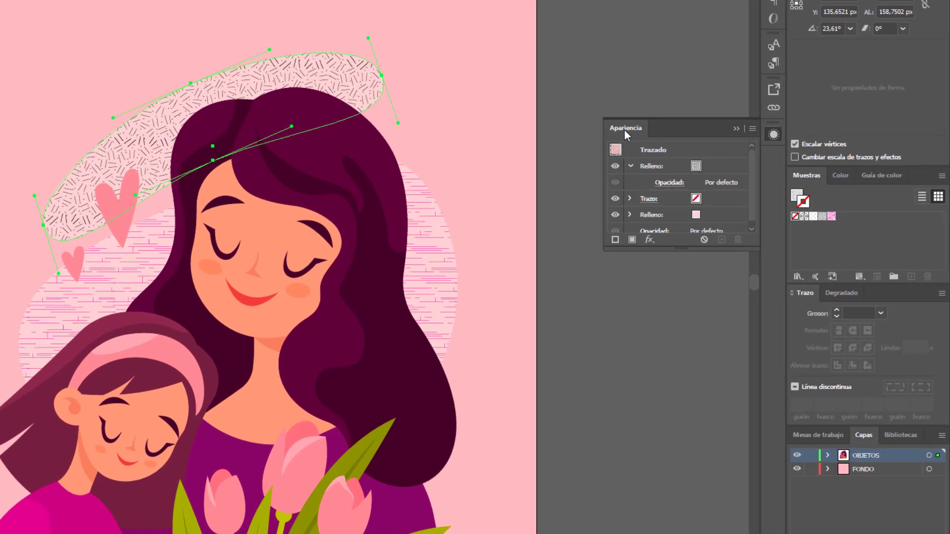
Step: Select the halo's pattern fill in the Appearance panel and expand its details
left_click(701, 162)
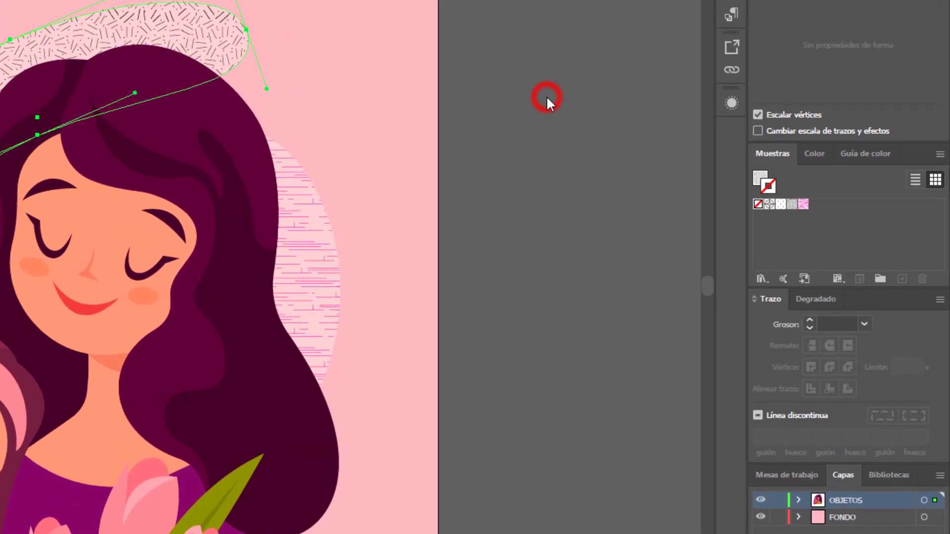
left_click(737, 102)
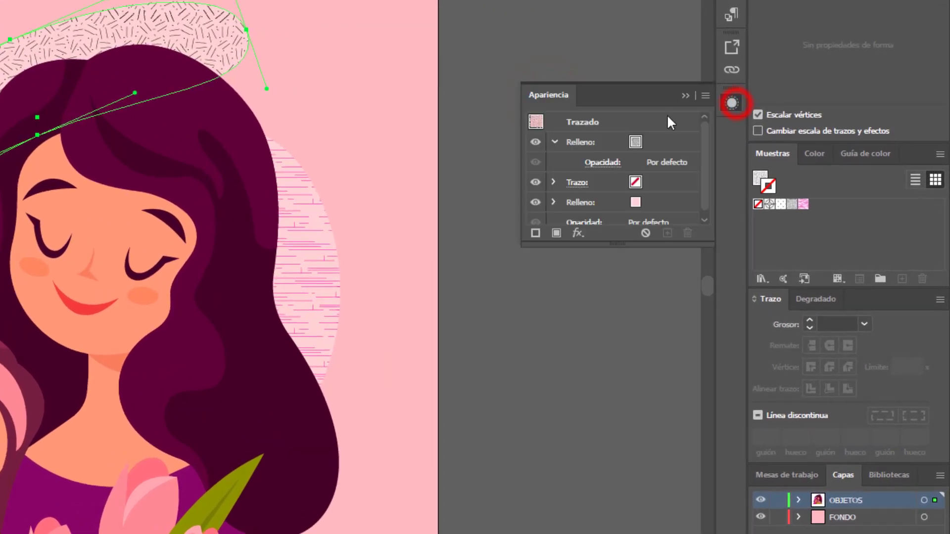
left_click(581, 142)
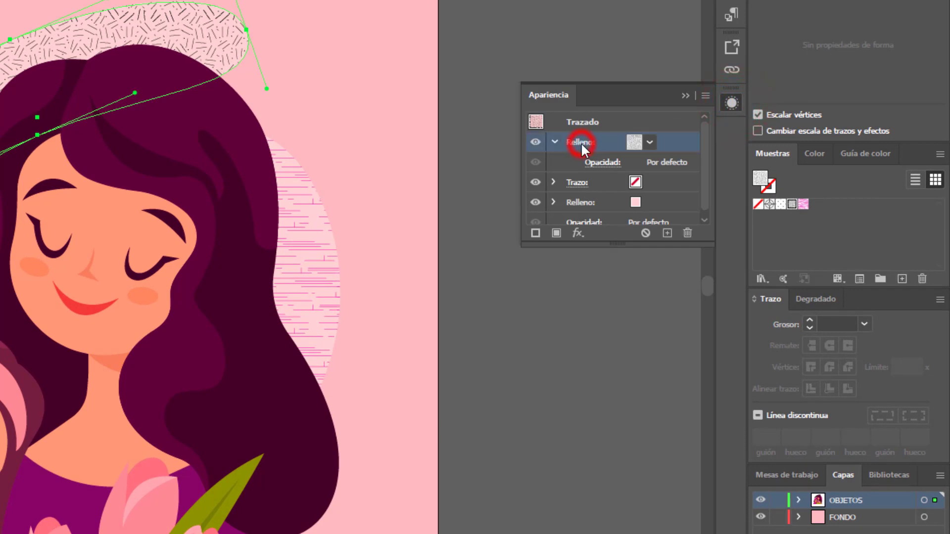
left_click(554, 142)
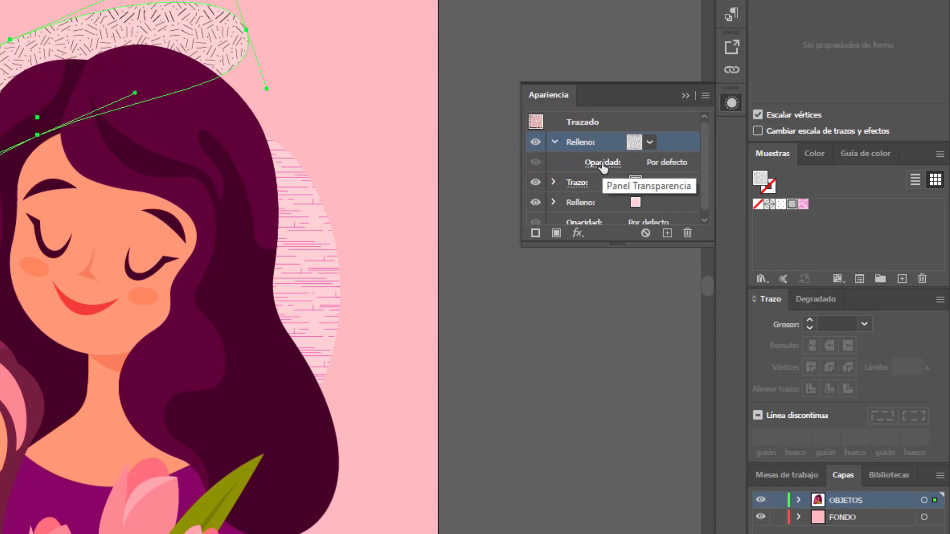
Step: Test the halo texture fill at 25% opacity, then restore it to 100%
left_click(601, 162)
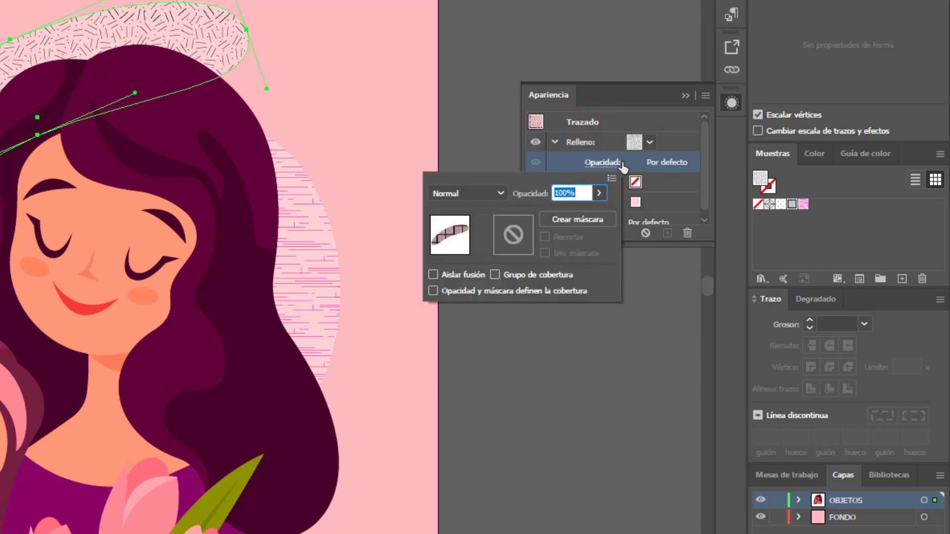
left_click(602, 193)
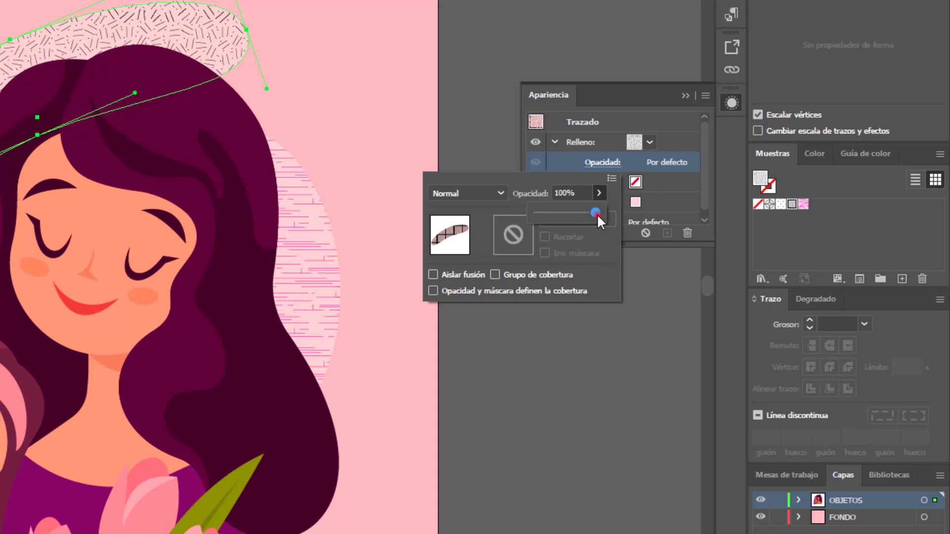
left_click_drag(596, 214, 552, 214)
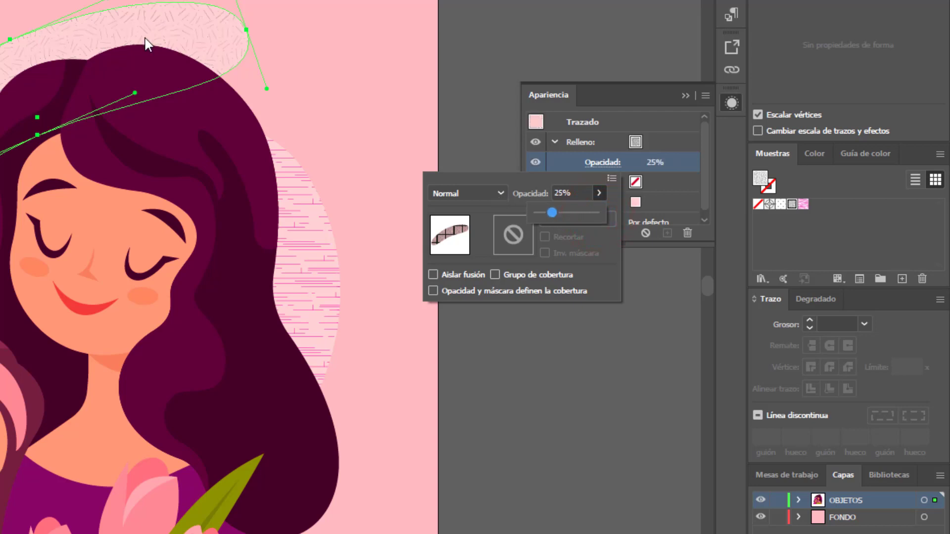
left_click_drag(560, 212, 602, 218)
left_click(492, 199)
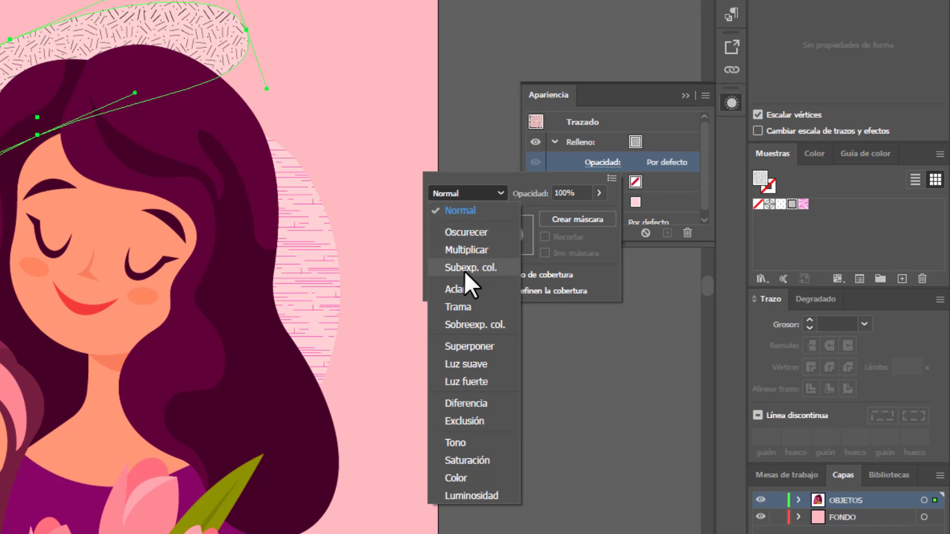
Step: Try Color Dodge, Soft Light, Difference and Lighten on the halo texture, settling on Color Burn
left_click(479, 270)
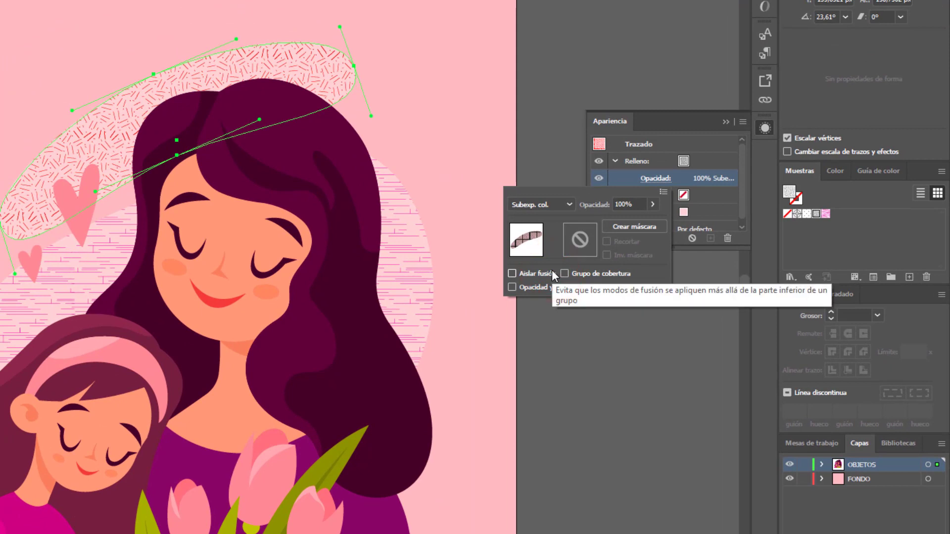
left_click(562, 207)
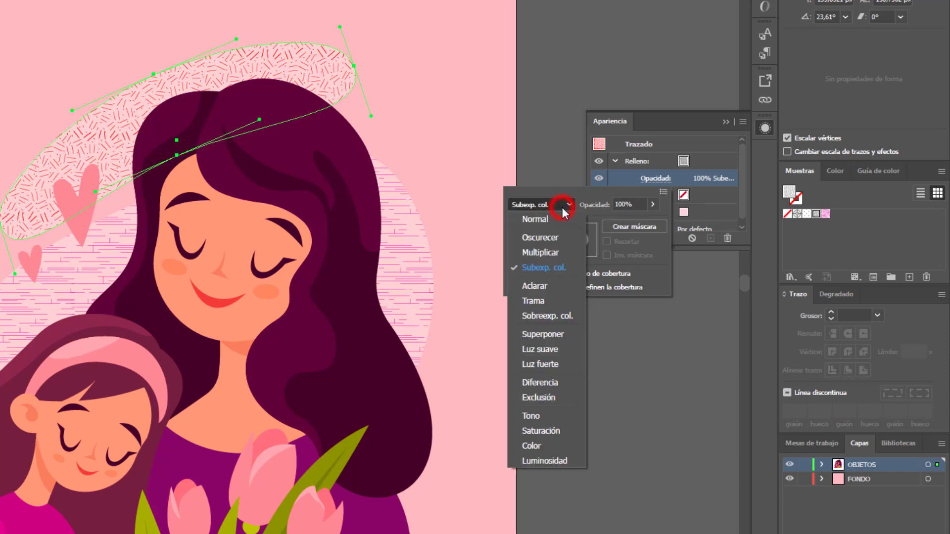
left_click(547, 348)
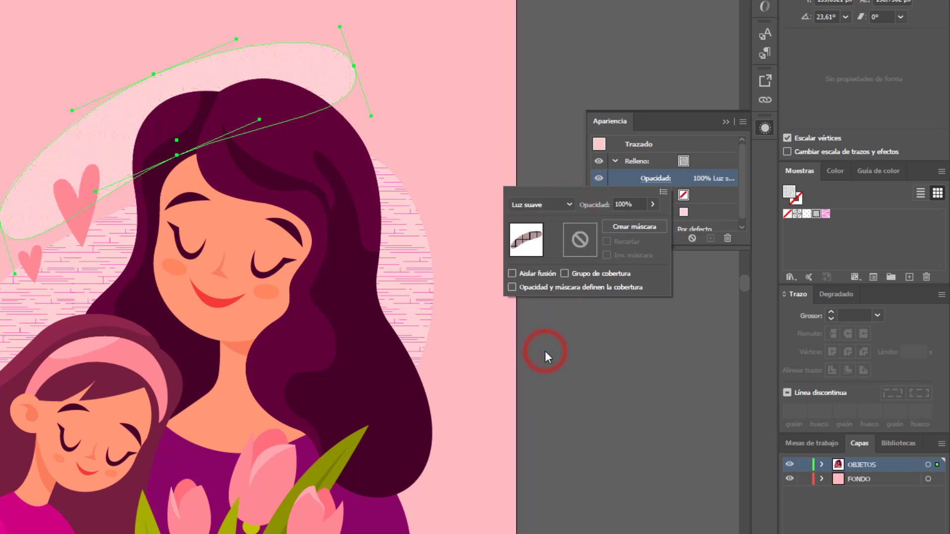
left_click(545, 204)
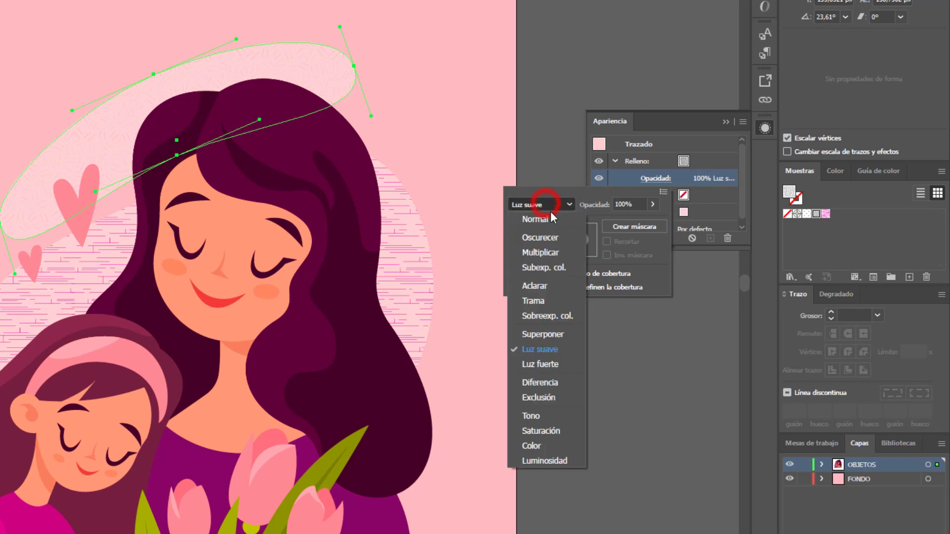
left_click(544, 381)
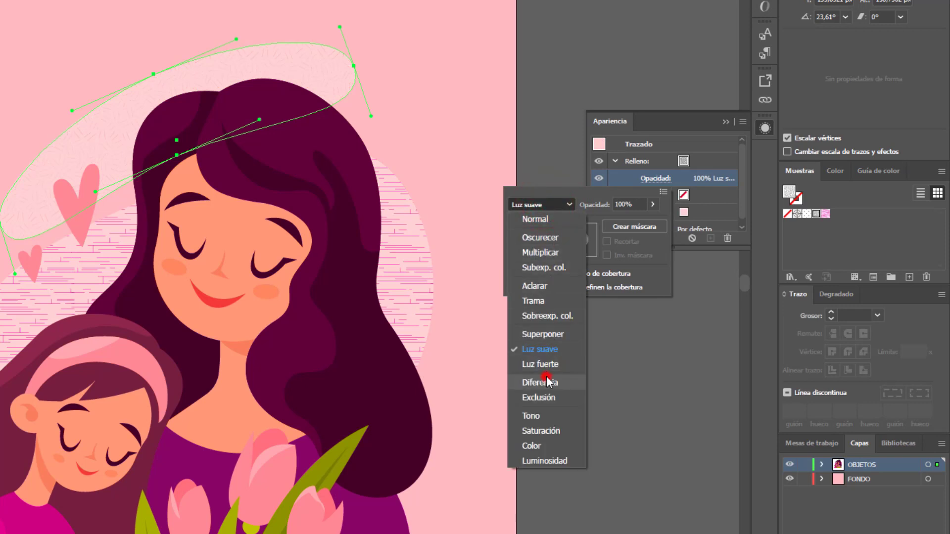
left_click(547, 207)
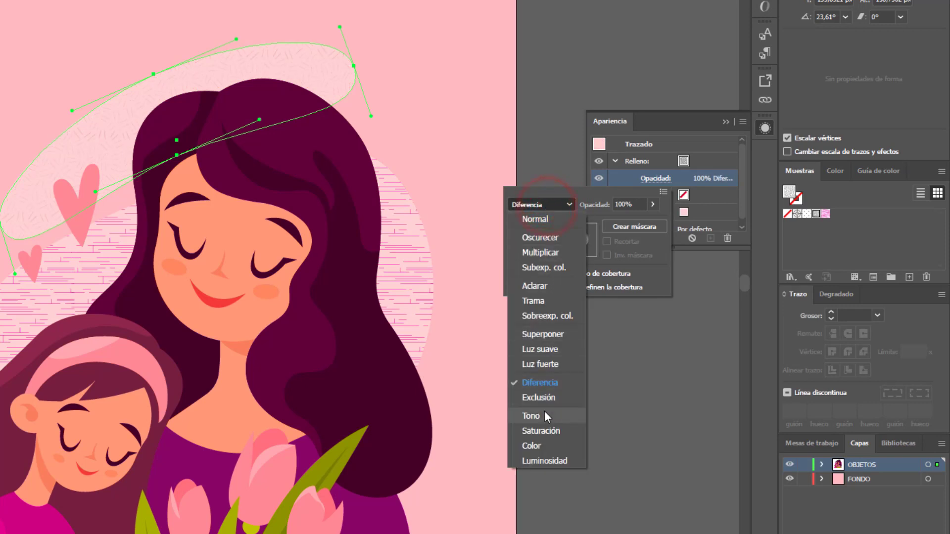
left_click(542, 289)
left_click(543, 204)
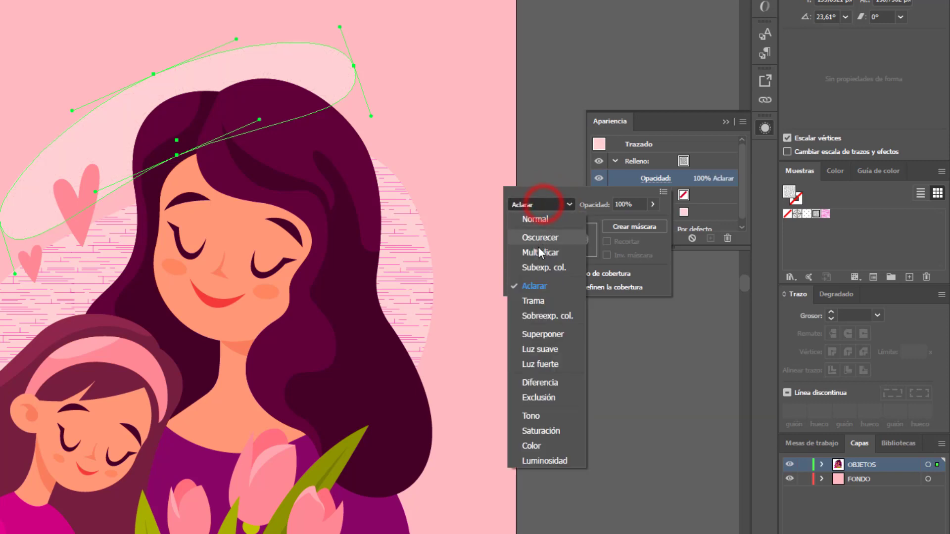
left_click(540, 267)
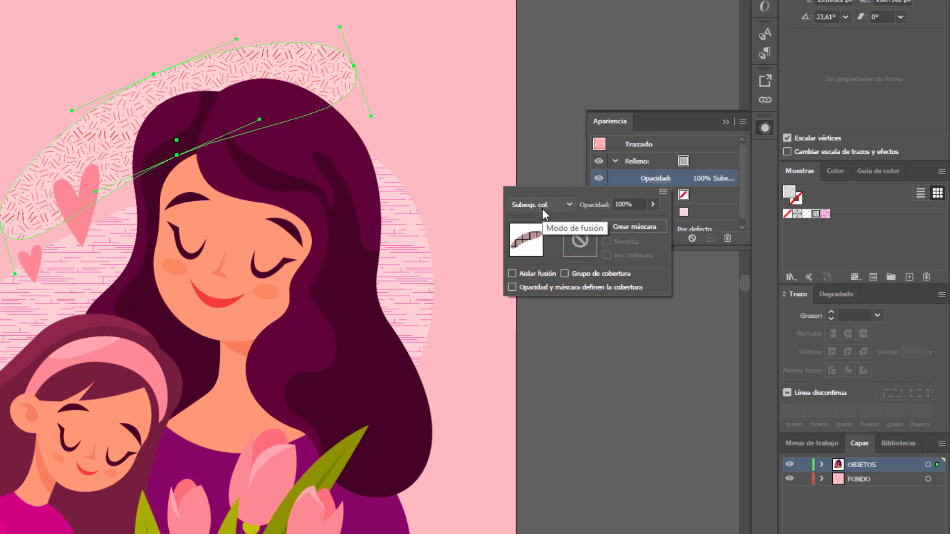
left_click(761, 164)
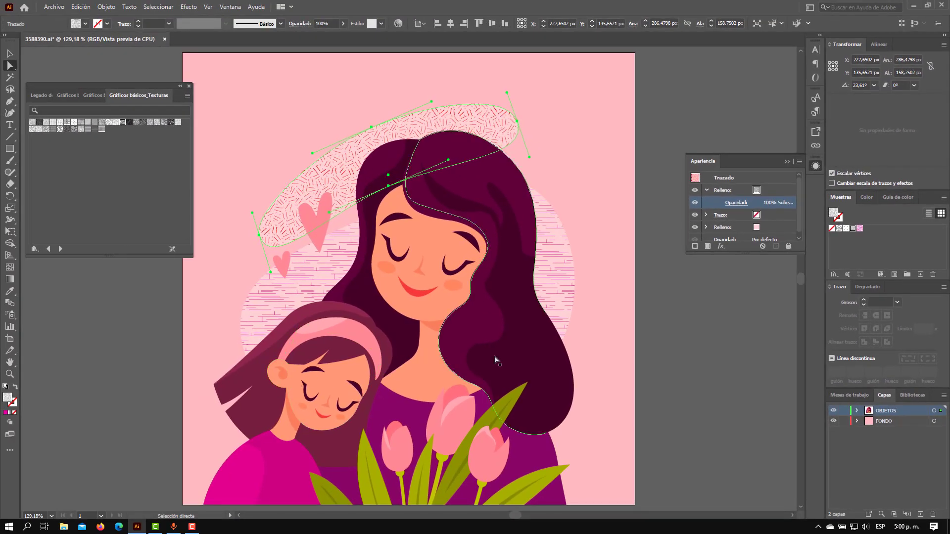
Step: Add a Texturas graphic-style fill to the right hair strand, blended in Color Dodge (Sobreexp. col.)
left_click(470, 177)
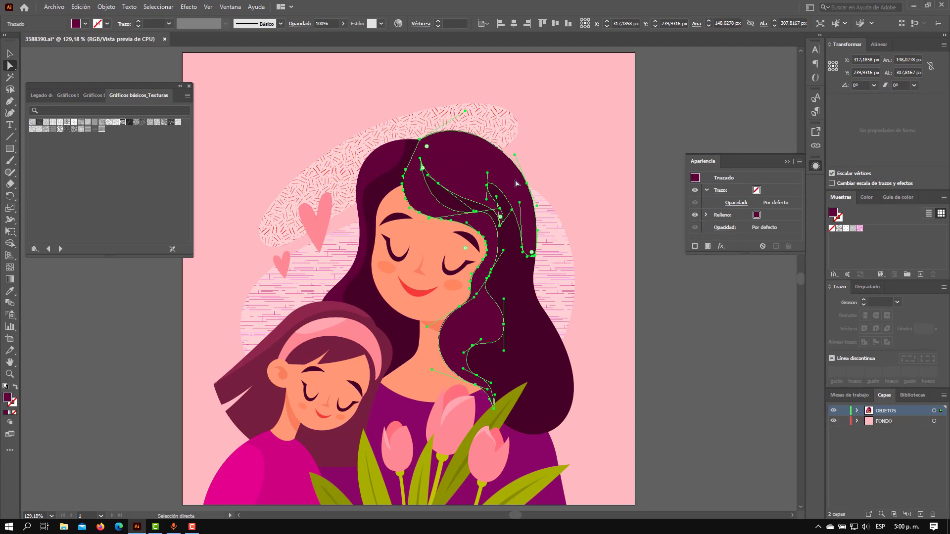
left_click(708, 246)
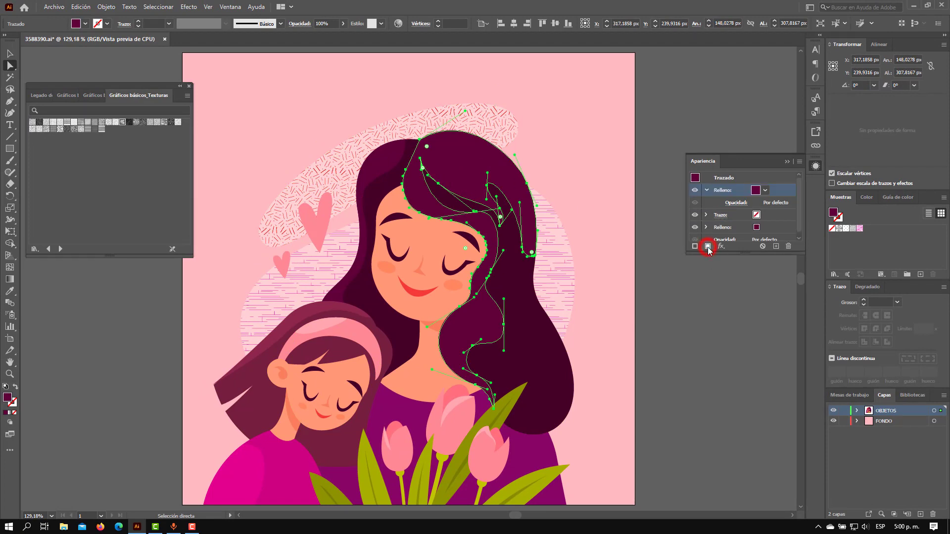
left_click(82, 130)
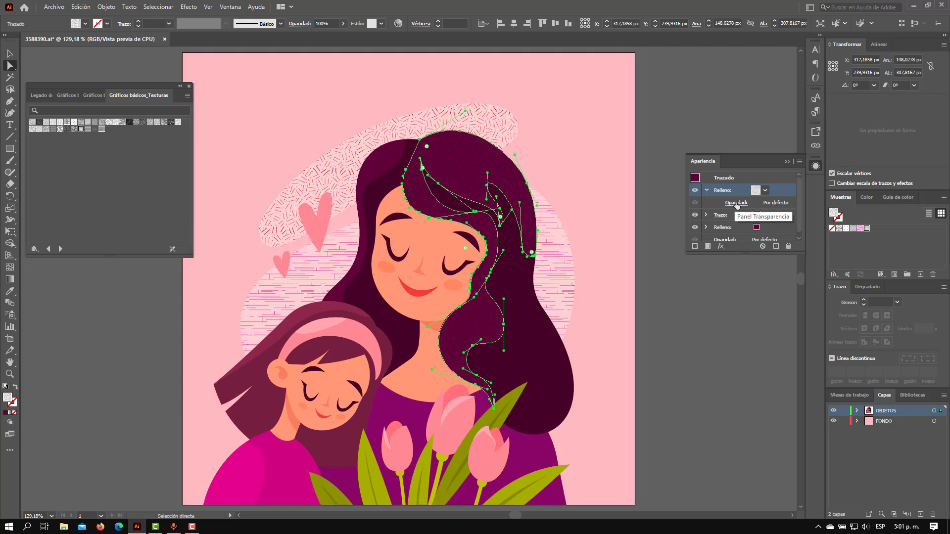
left_click(736, 203)
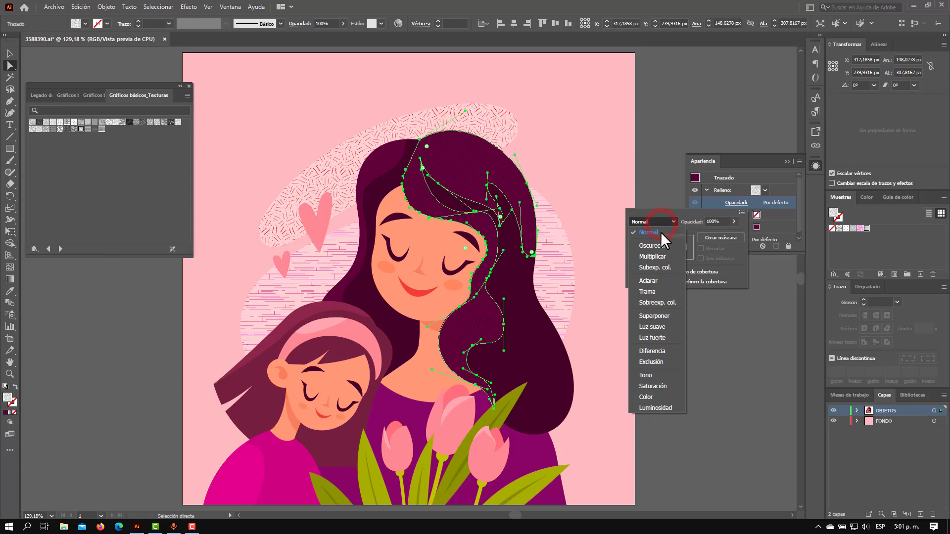
left_click(661, 303)
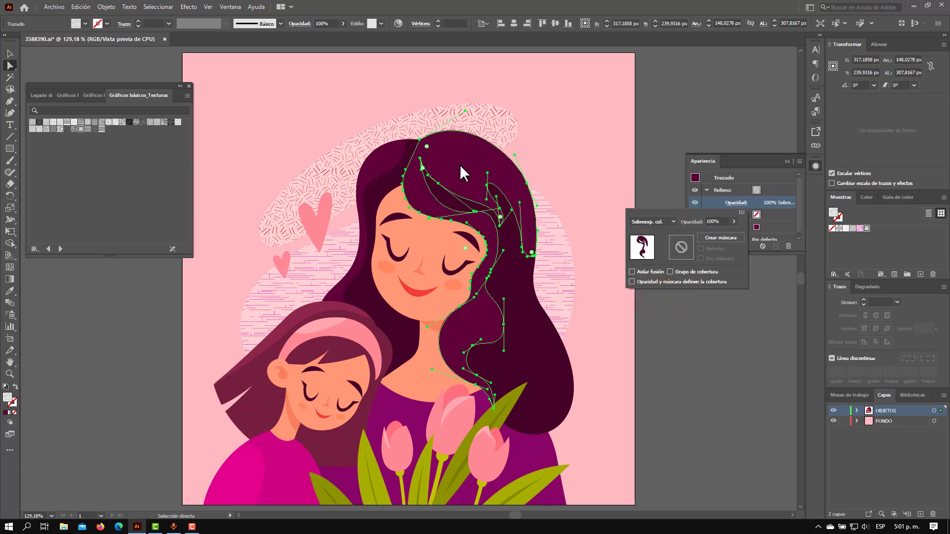
left_click(388, 161)
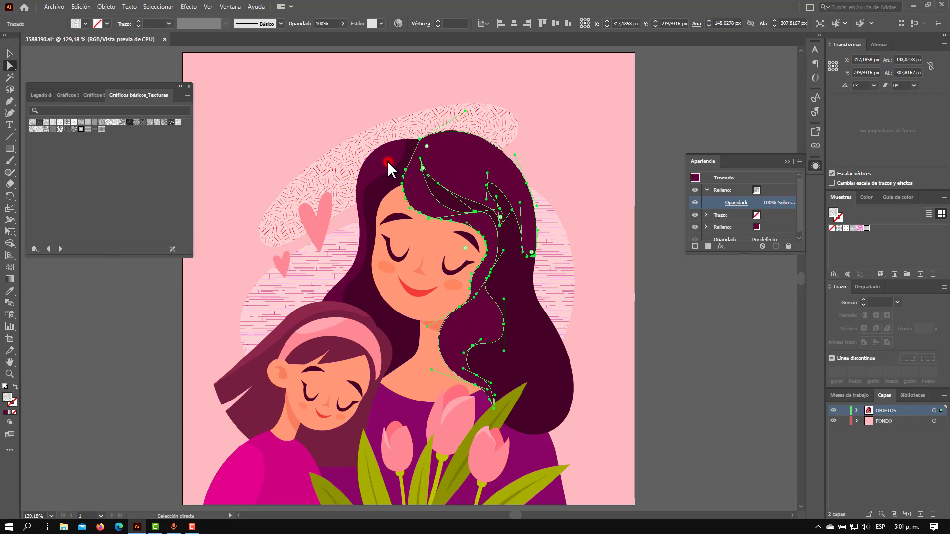
Step: Add a second fill with the GS 22 Playa pedregosa texture to the left hair strand
left_click(385, 163)
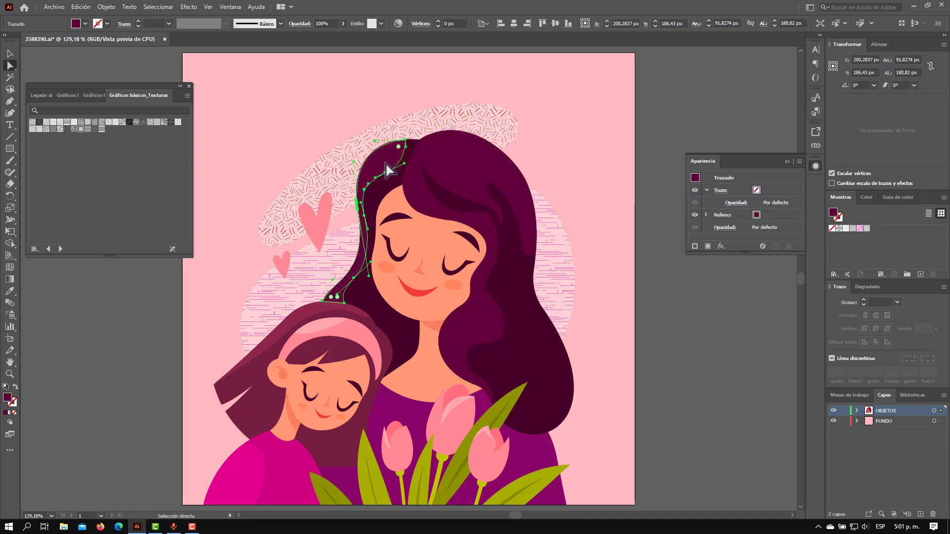
key("i")
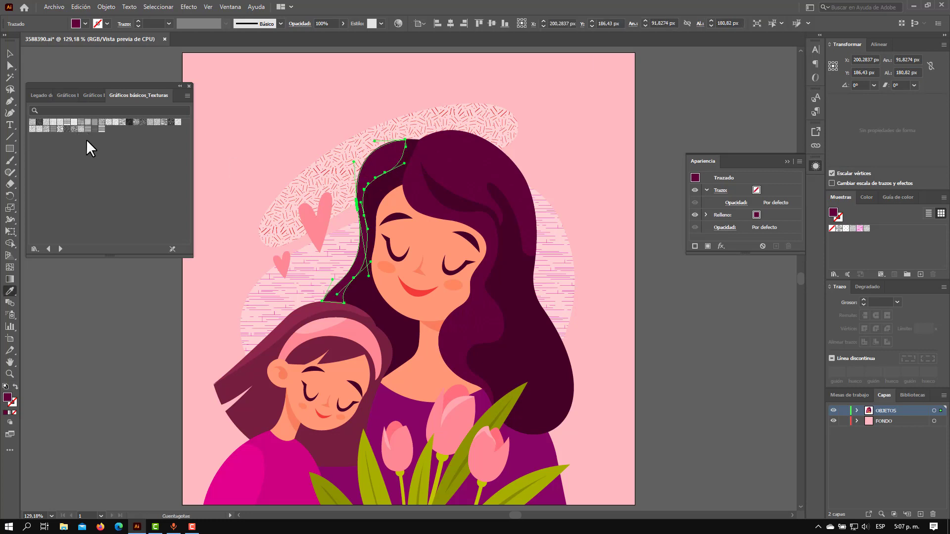
left_click(708, 246)
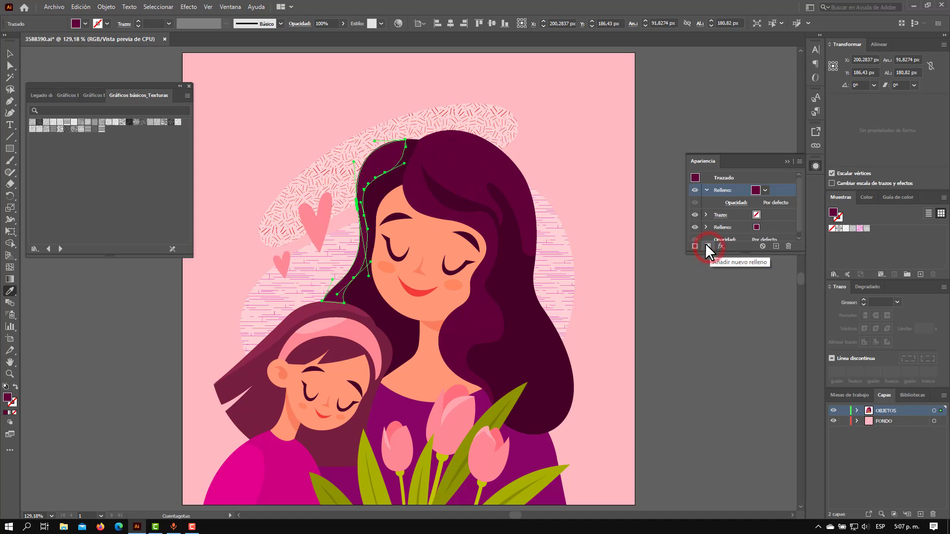
left_click(81, 130)
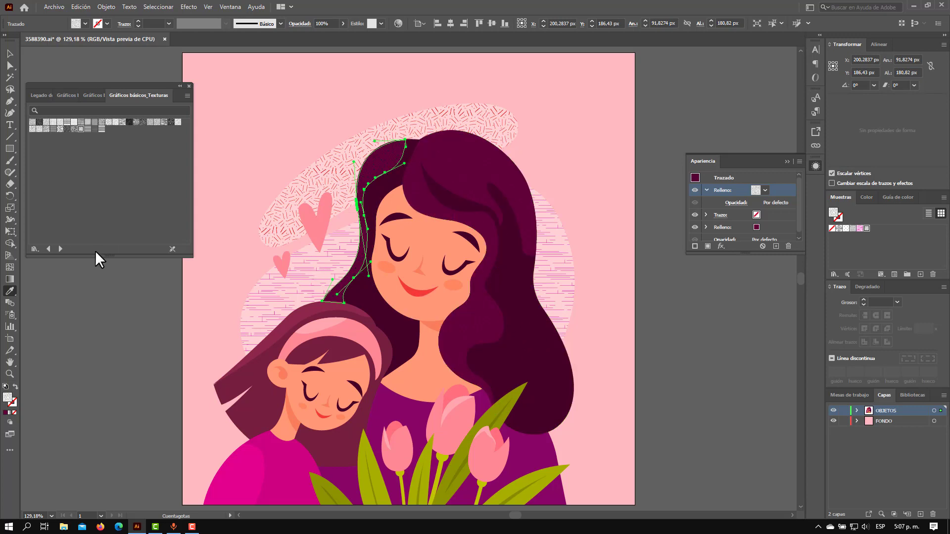
Step: Add a Puntos bastos ondulantes pattern fill to the main hair shape, blended in Color Dodge
left_click(10, 63)
left_click(532, 331)
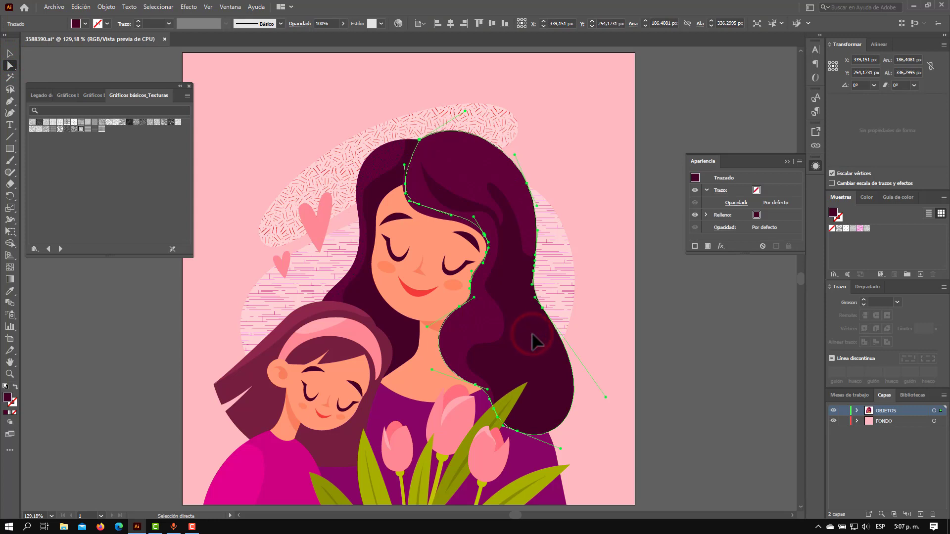
left_click(707, 247)
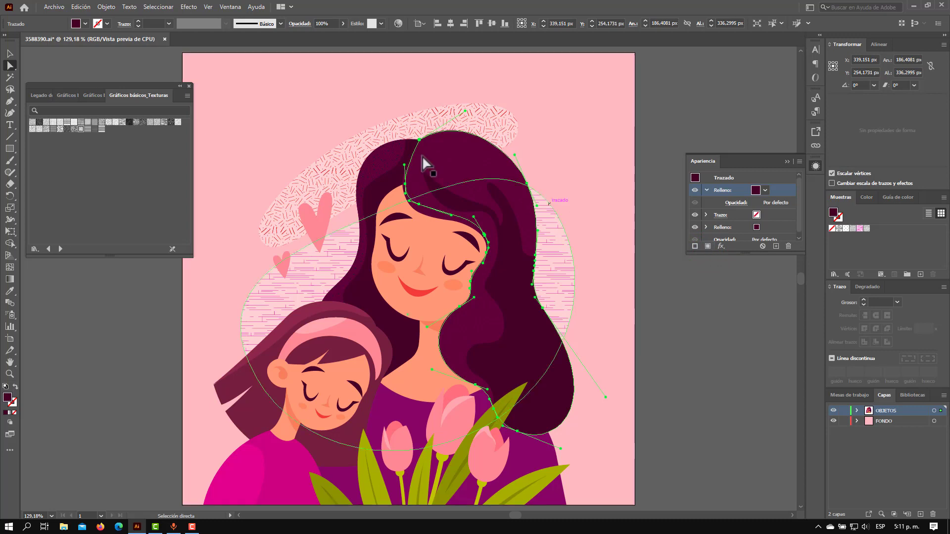
left_click(96, 95)
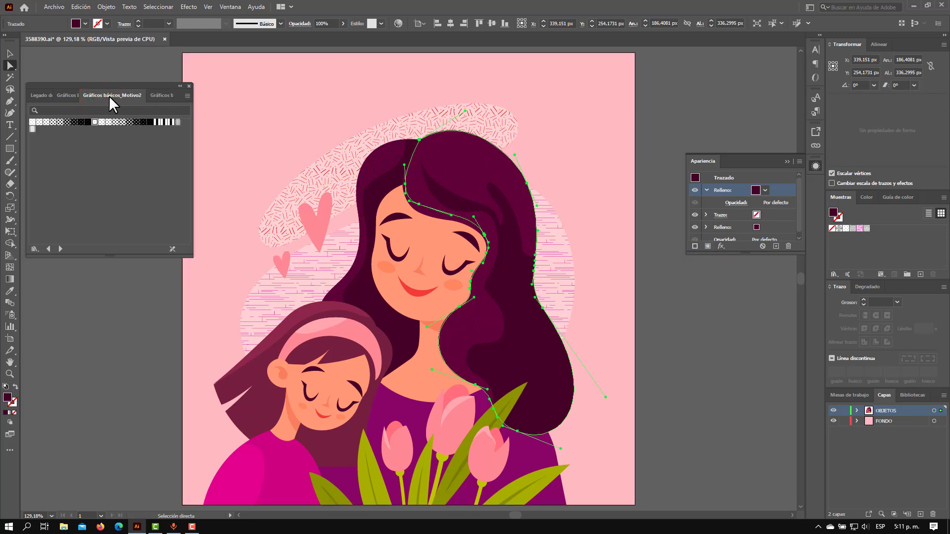
left_click(177, 123)
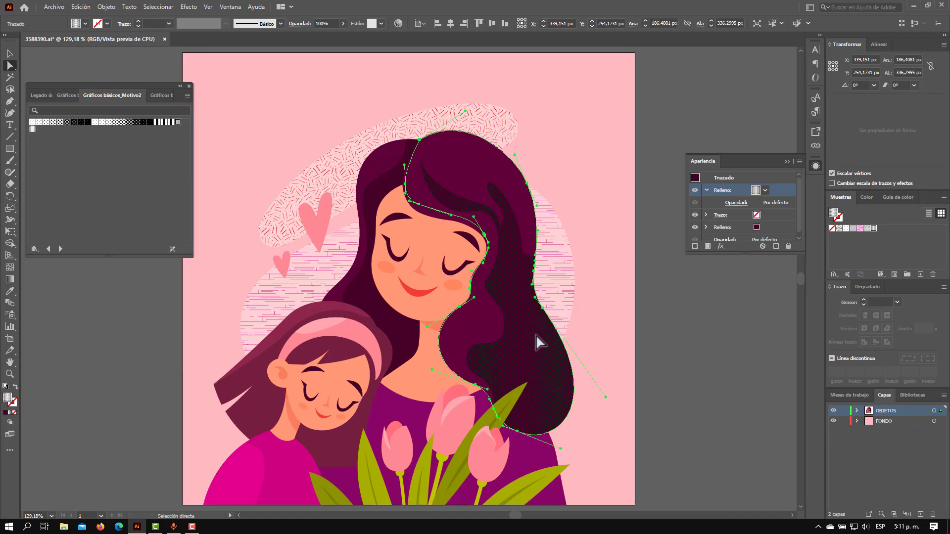
left_click(736, 202)
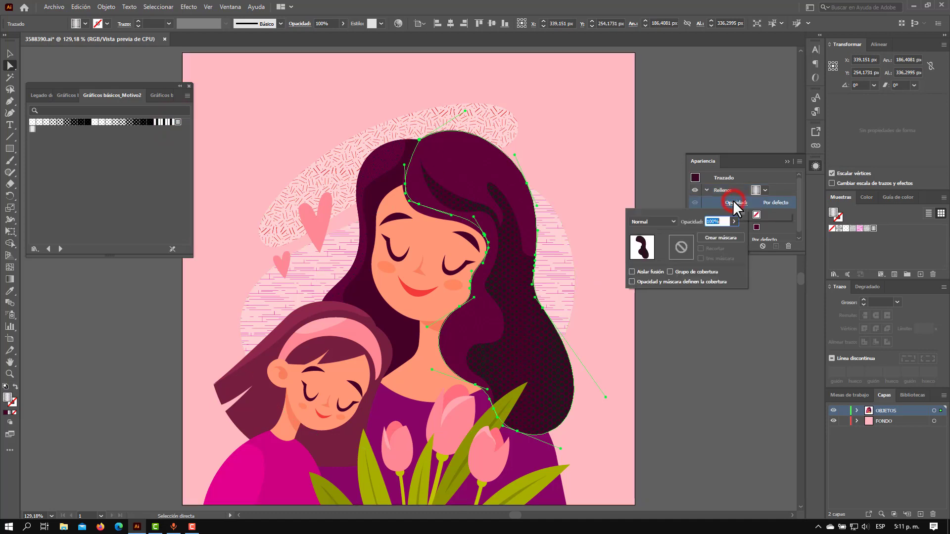
left_click(663, 224)
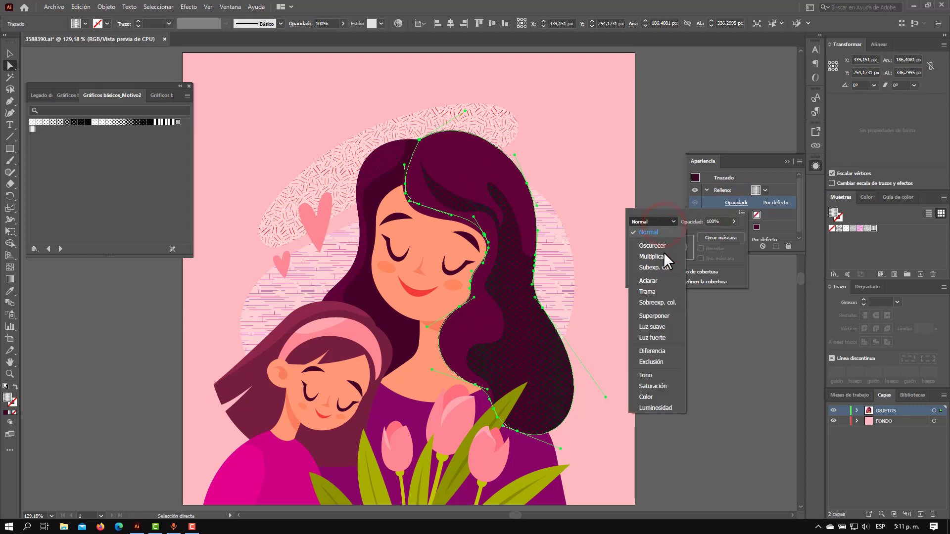
left_click(657, 306)
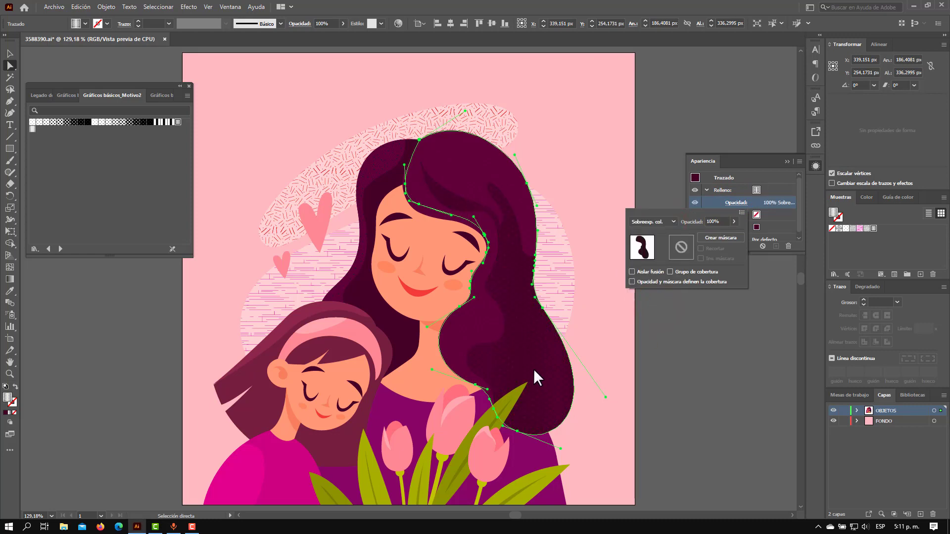
left_click(398, 325)
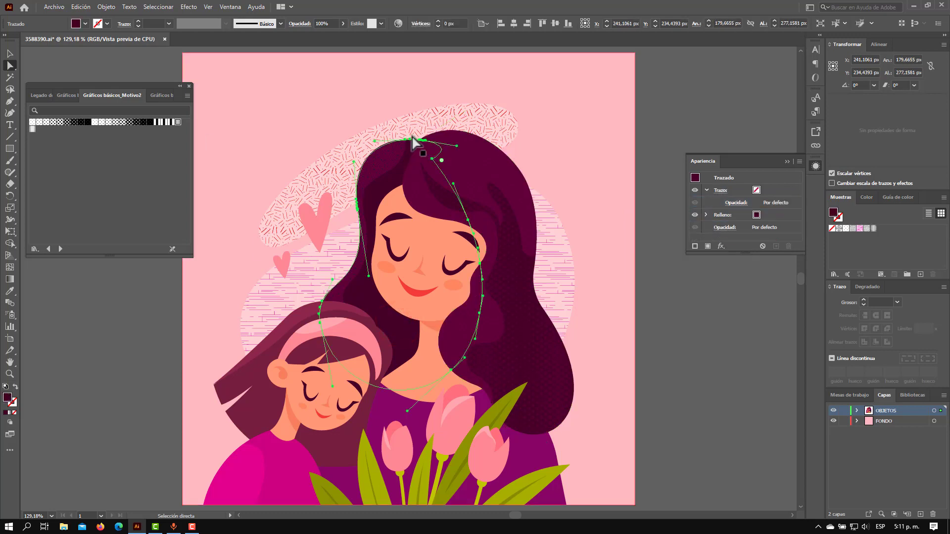
Step: Give the hair path falling toward the daughter a dotted pattern fill blended in Color Dodge
left_click(706, 246)
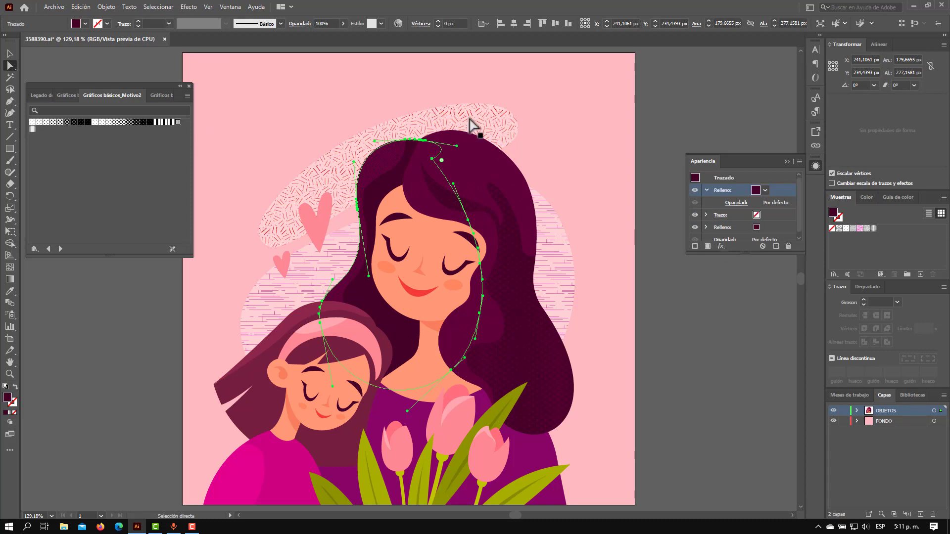
left_click(178, 122)
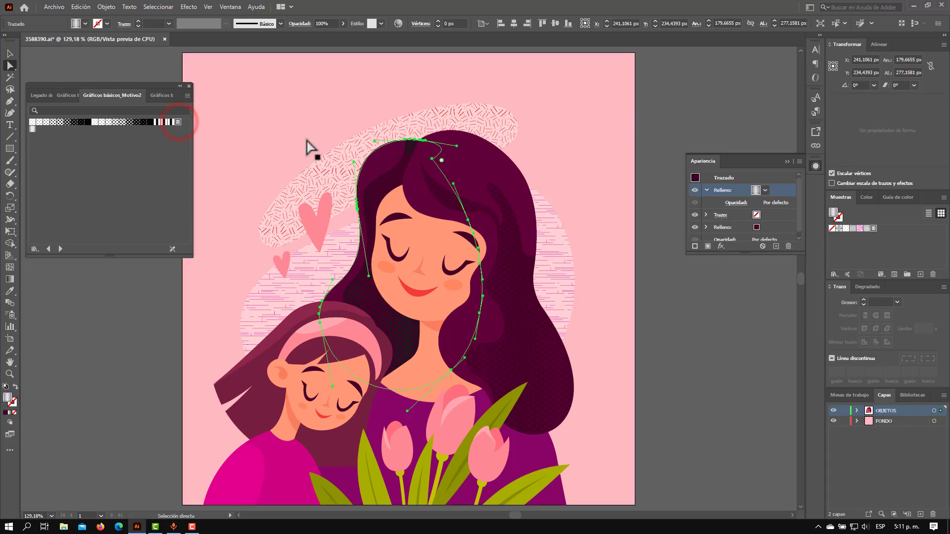
left_click(736, 203)
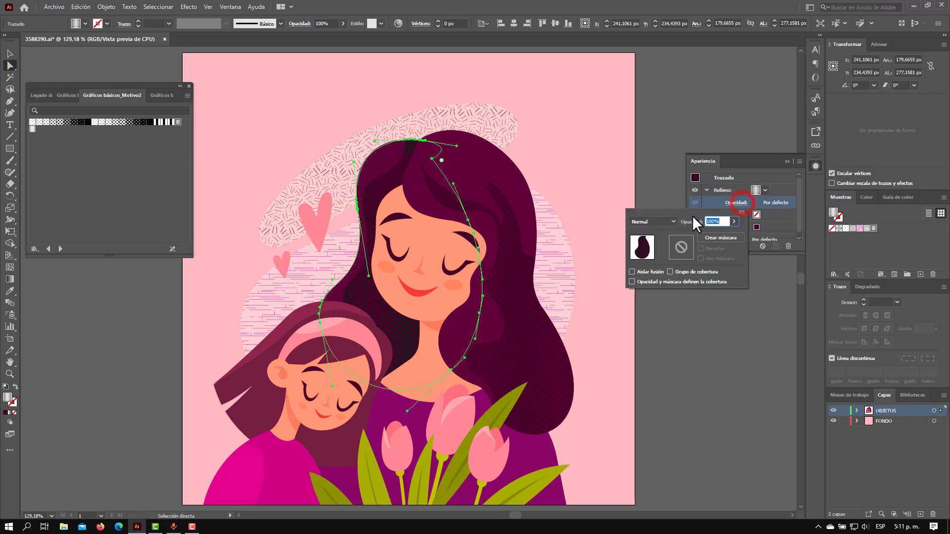
left_click(667, 223)
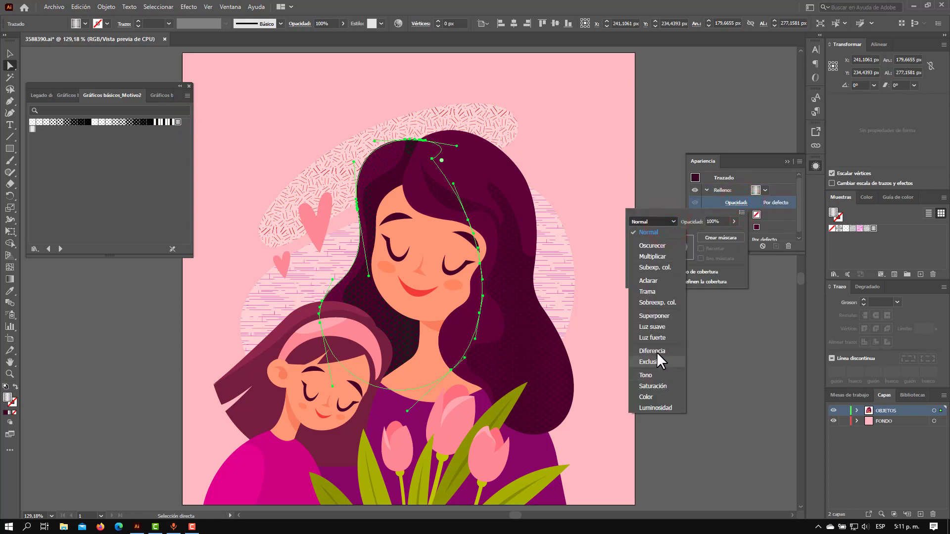
left_click(656, 302)
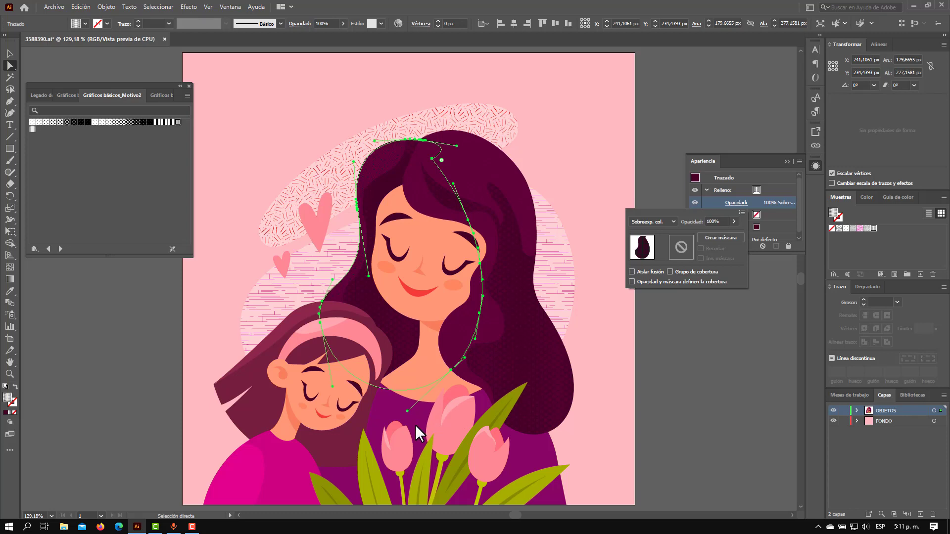
left_click(443, 426)
Step: Add a Cebra zebra fill from the Pieles de animales library to the three pink tulips
left_click(444, 429)
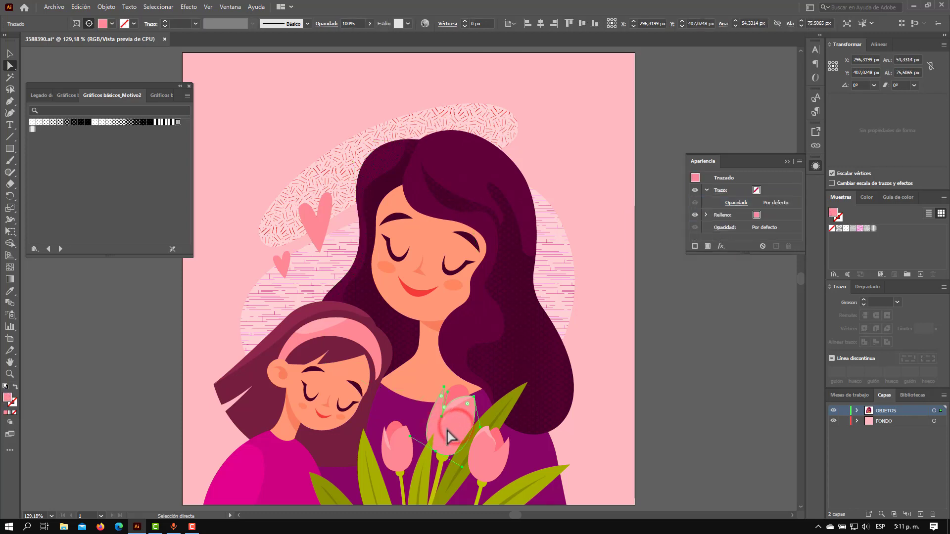
left_click(402, 448, "shift")
left_click(486, 463, "shift")
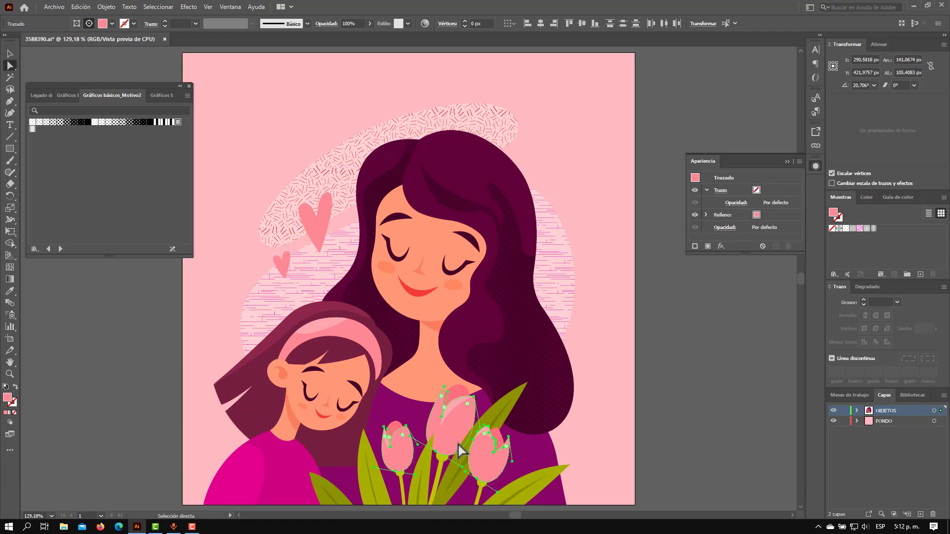
left_click(707, 246)
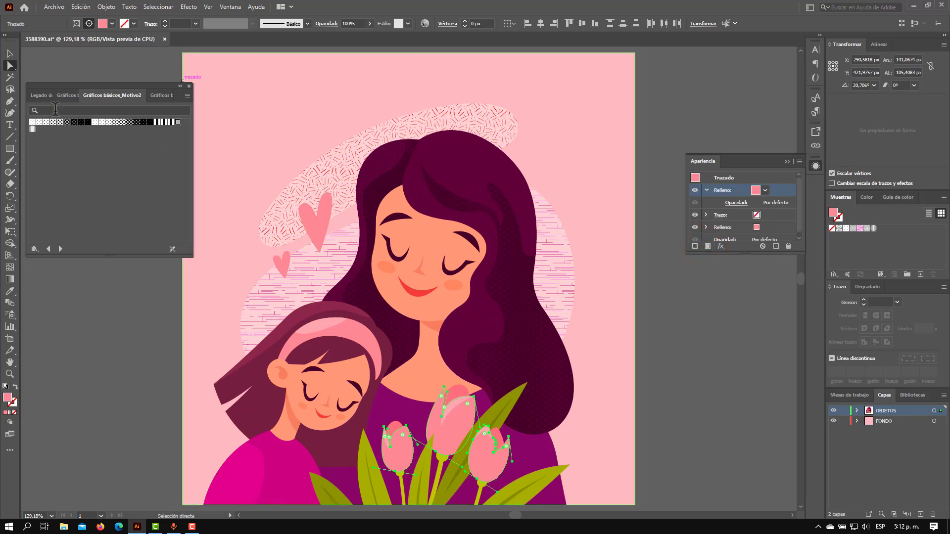
left_click(834, 274)
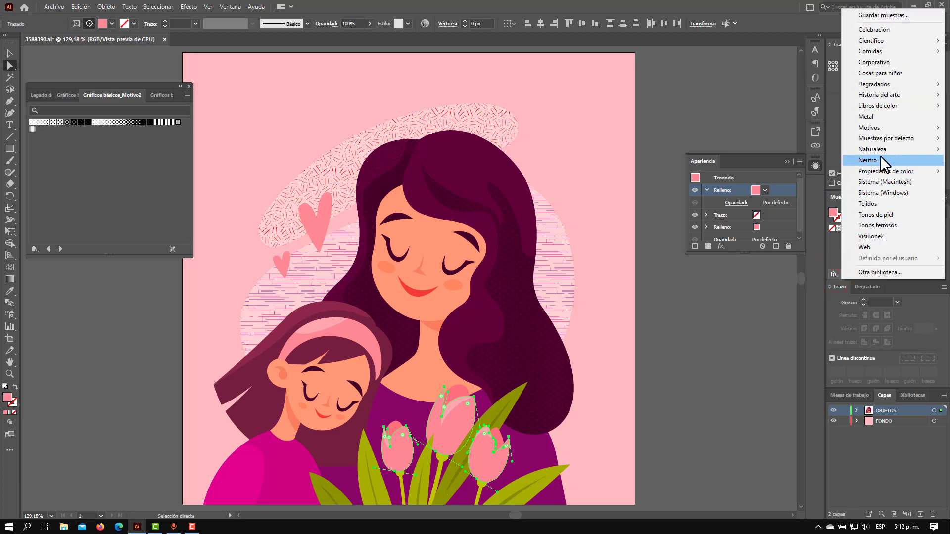
mouse_move(870, 127)
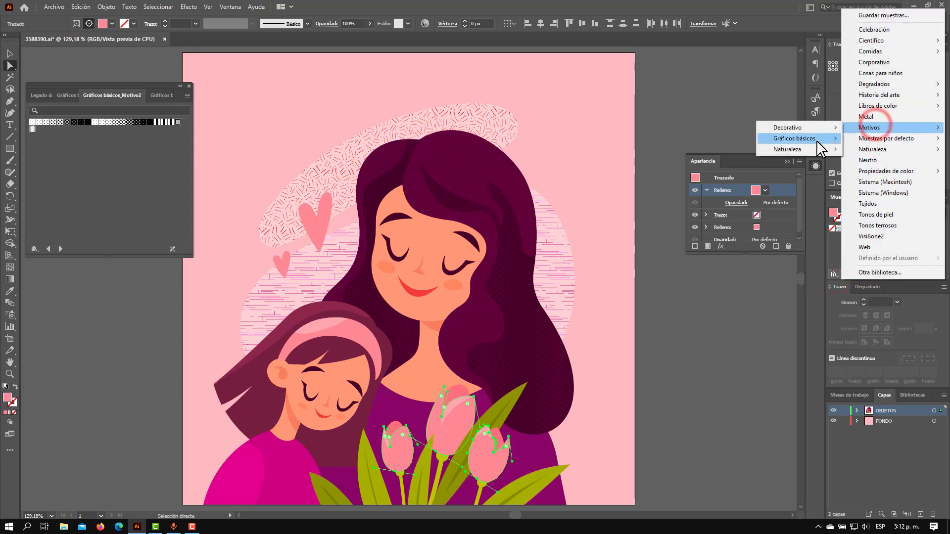
mouse_move(798, 150)
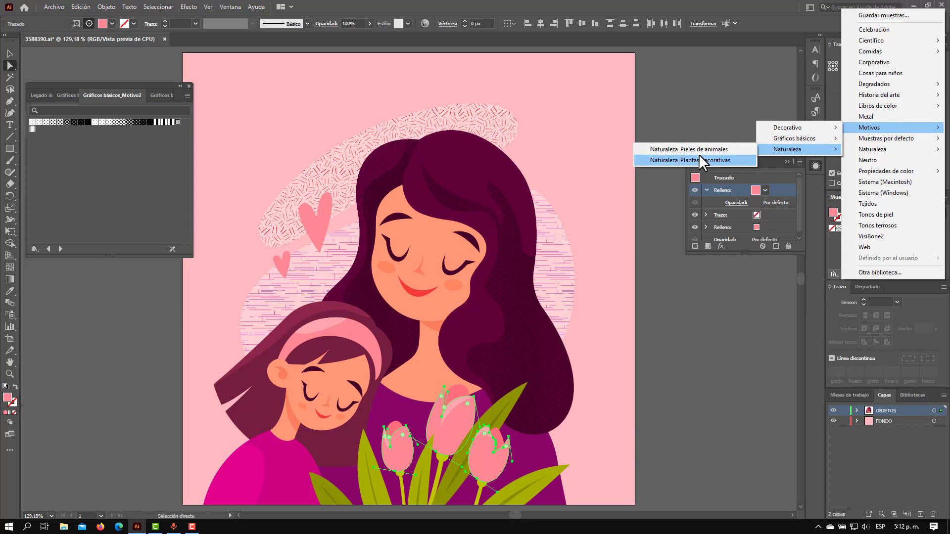
left_click(699, 149)
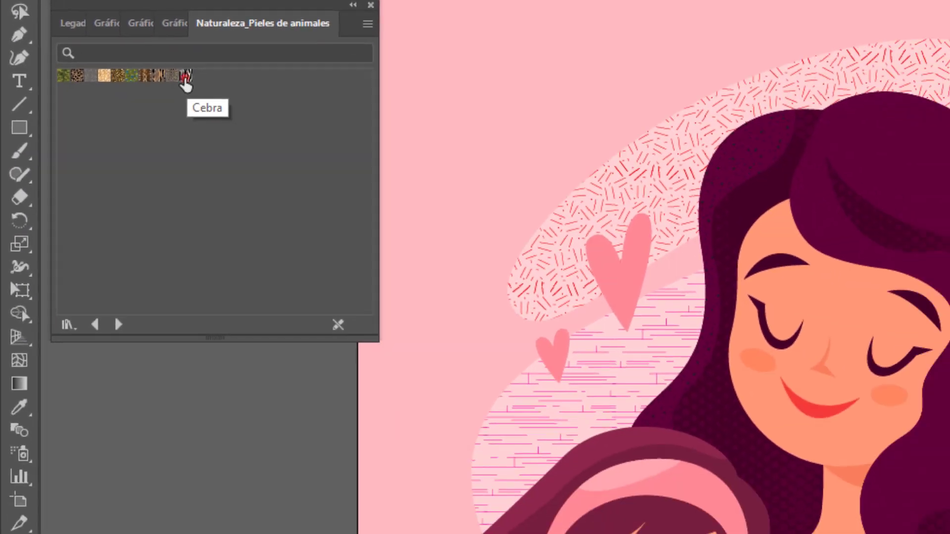
left_click(232, 97)
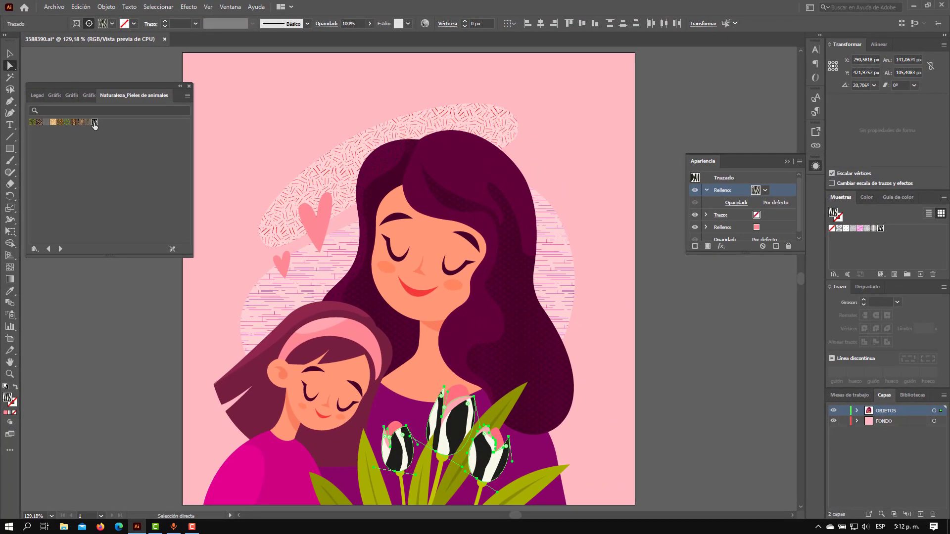
Step: In the Cebra pattern tile, recolour all zebra stripes to pink-red EA0647
double_click(881, 229)
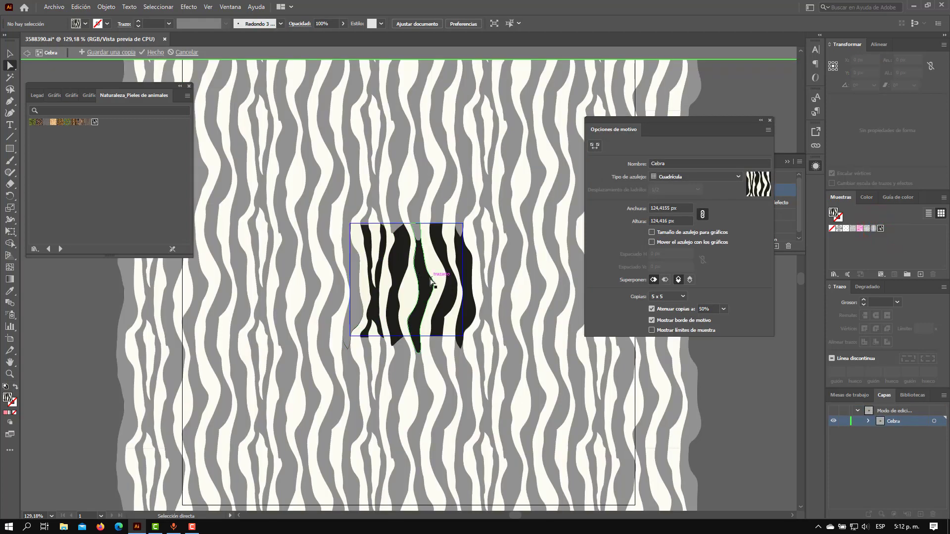
left_click(362, 258)
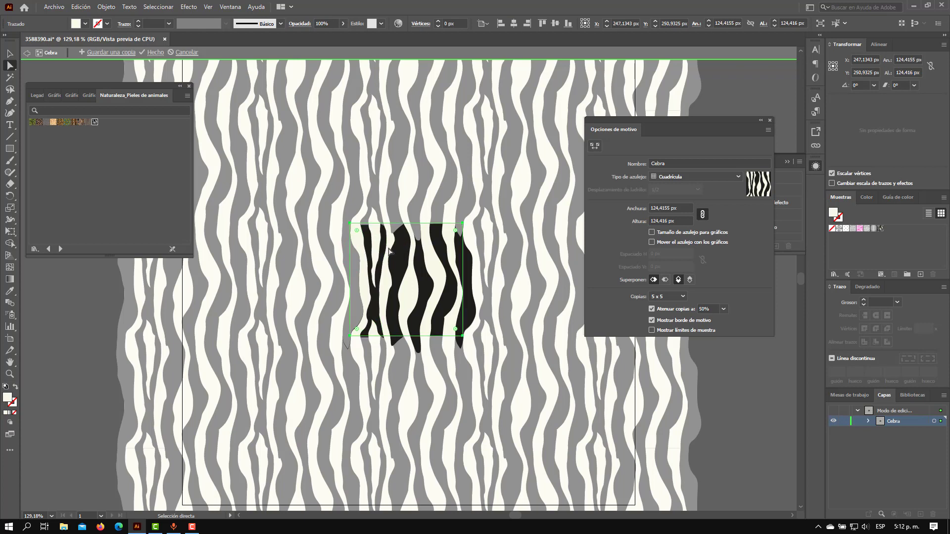
left_click(386, 250)
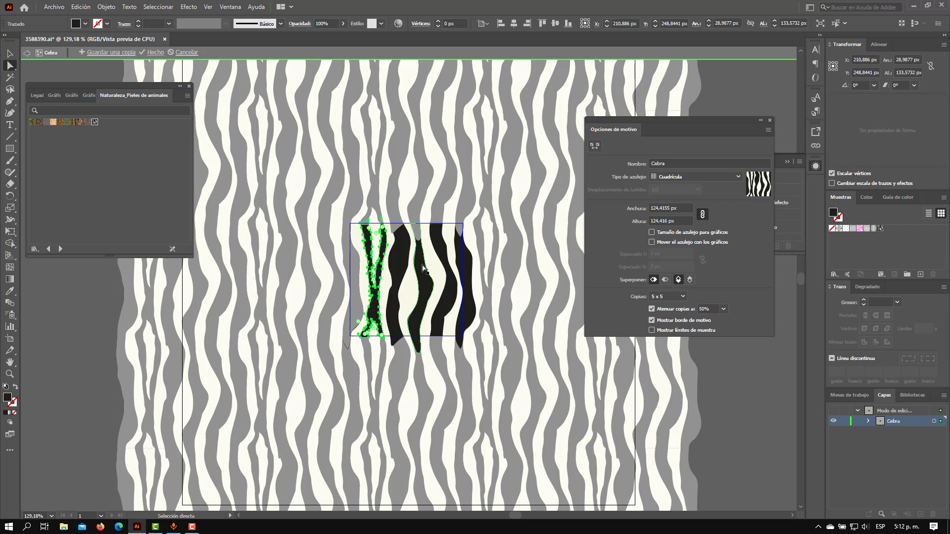
left_click(393, 253, "shift")
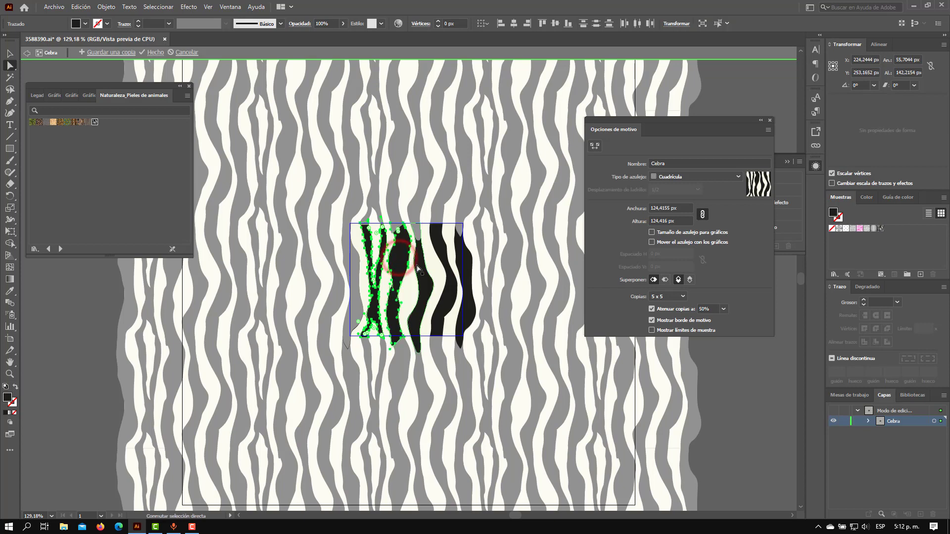
left_click(419, 266, "shift")
left_click(439, 252, "shift")
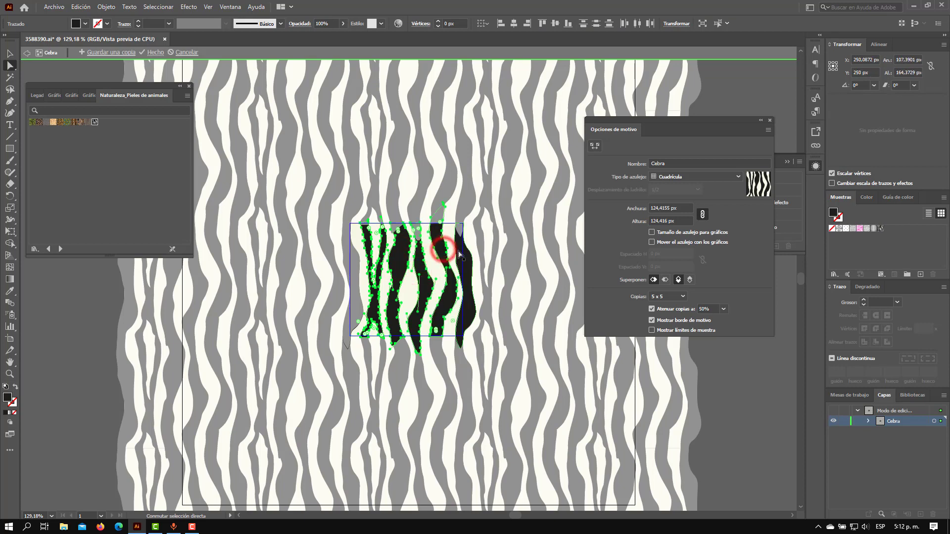
left_click(467, 239, "shift")
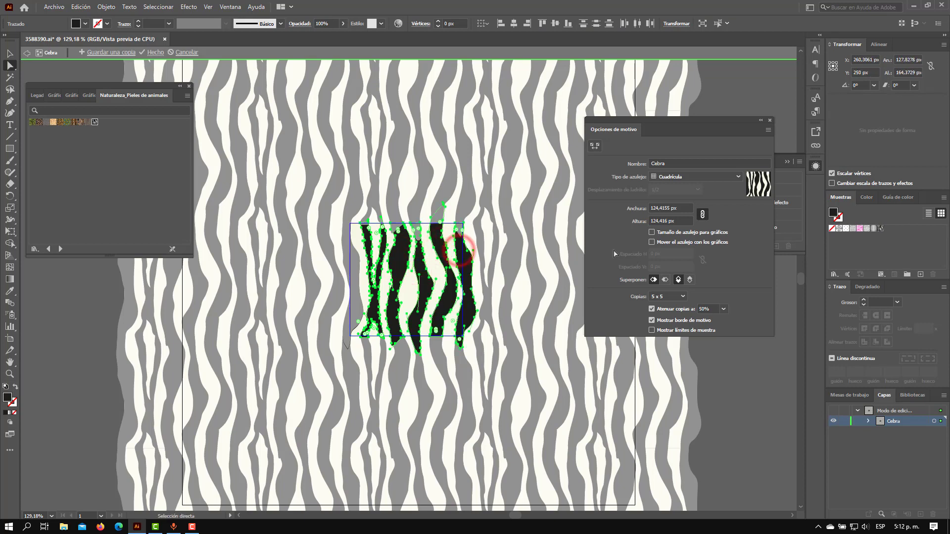
double_click(835, 214)
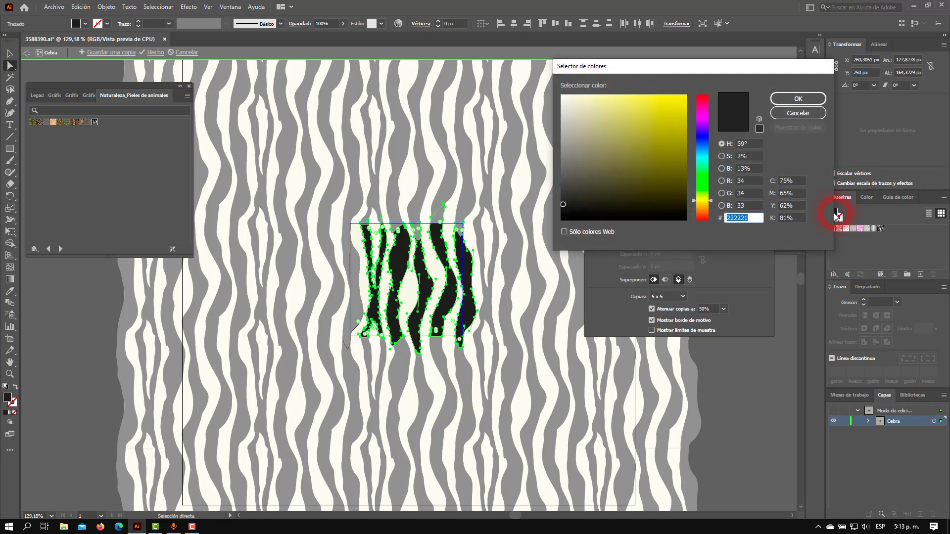
left_click_drag(704, 117, 702, 105)
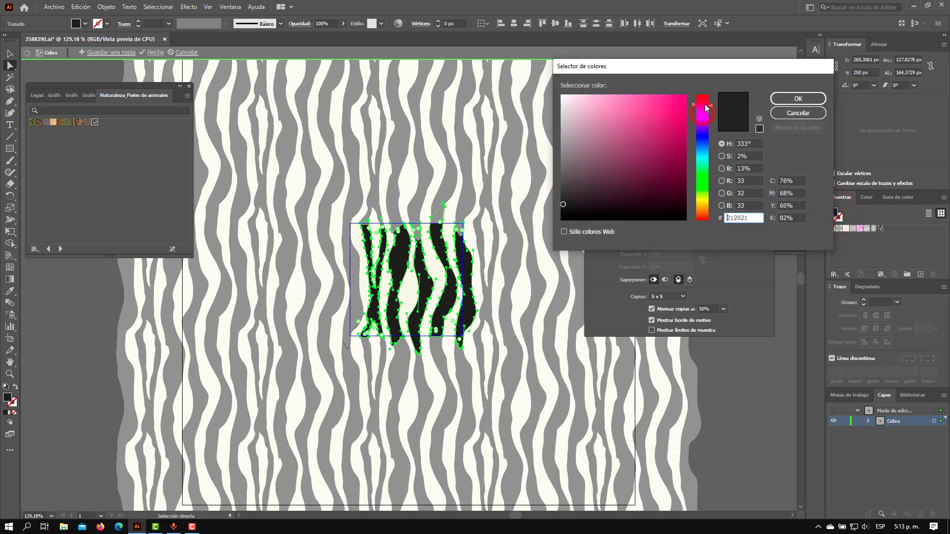
left_click(702, 106)
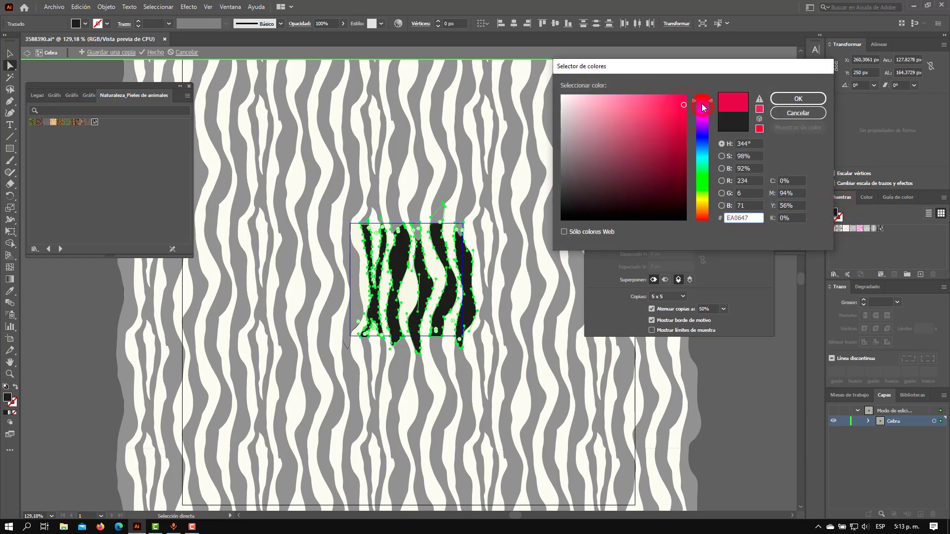
left_click(797, 102)
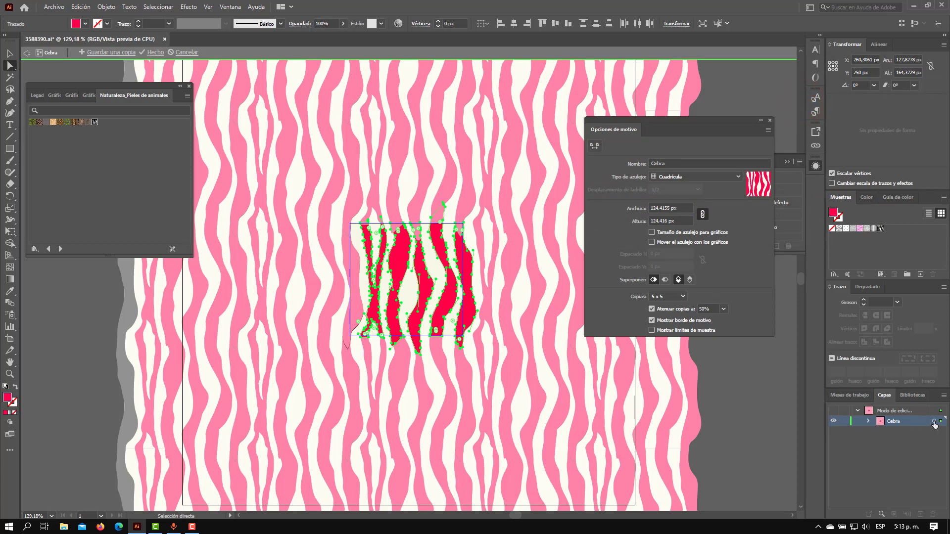
Step: Set the tile's background shape to dark red 7C0000 and finish pattern editing with Hecho
left_click(869, 421)
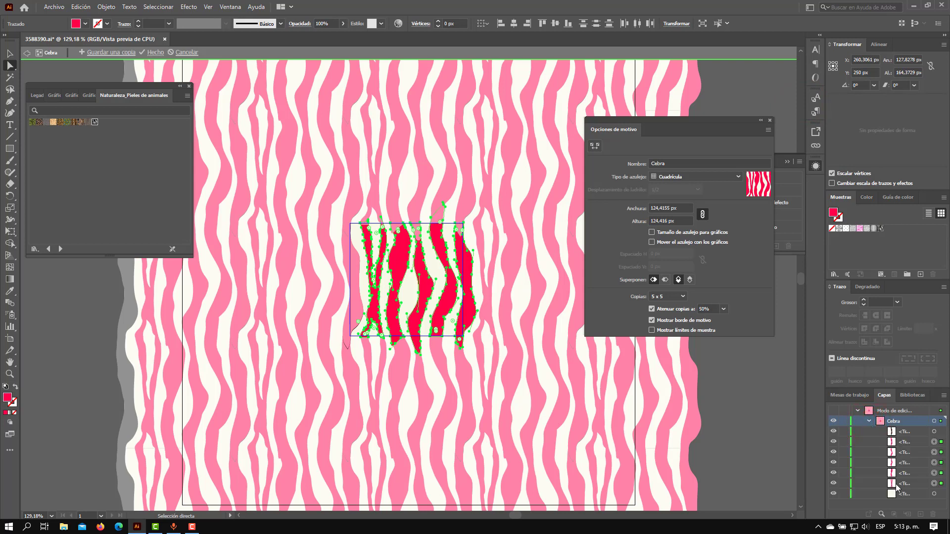
left_click(913, 493)
left_click(941, 494)
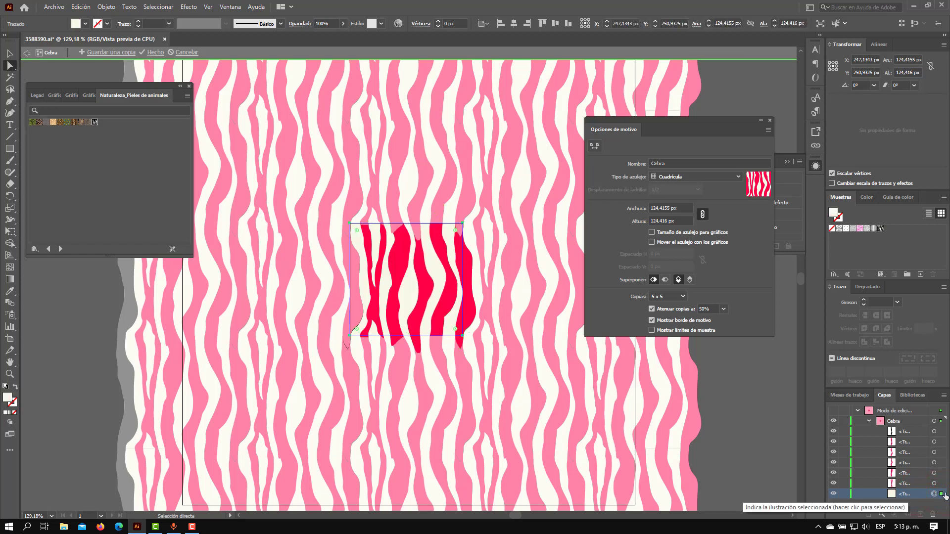
double_click(833, 213)
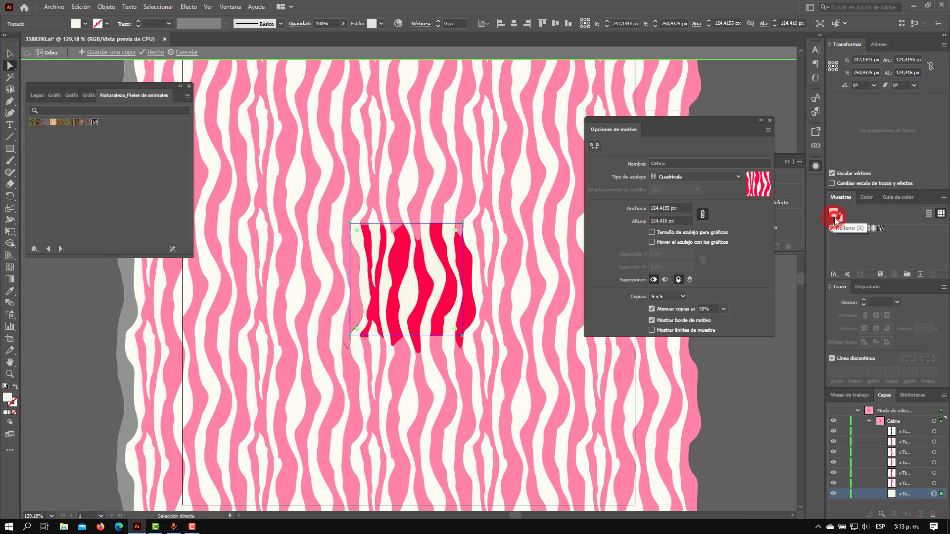
mouse_move(694, 112)
left_mouse_down()
mouse_move(702, 101)
mouse_move(688, 158)
left_mouse_up()
left_click(682, 102)
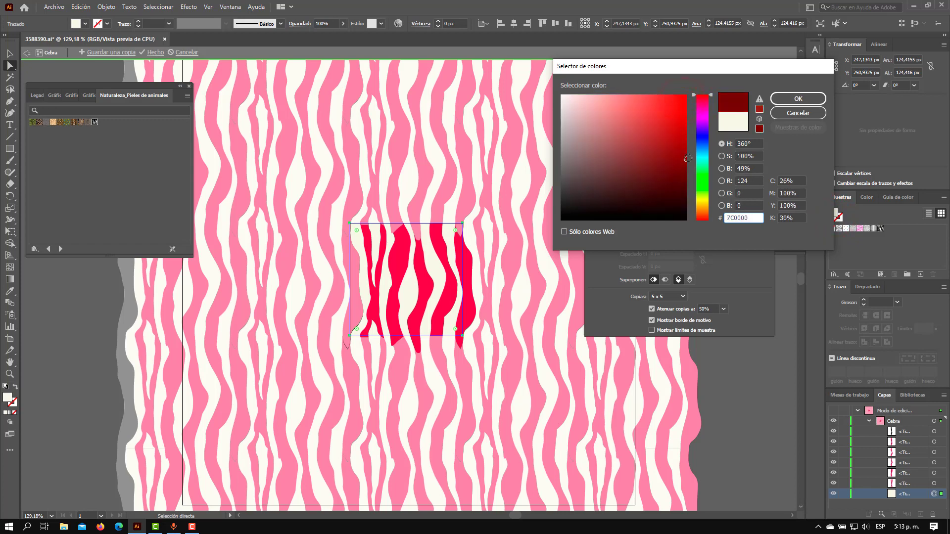
left_click(792, 99)
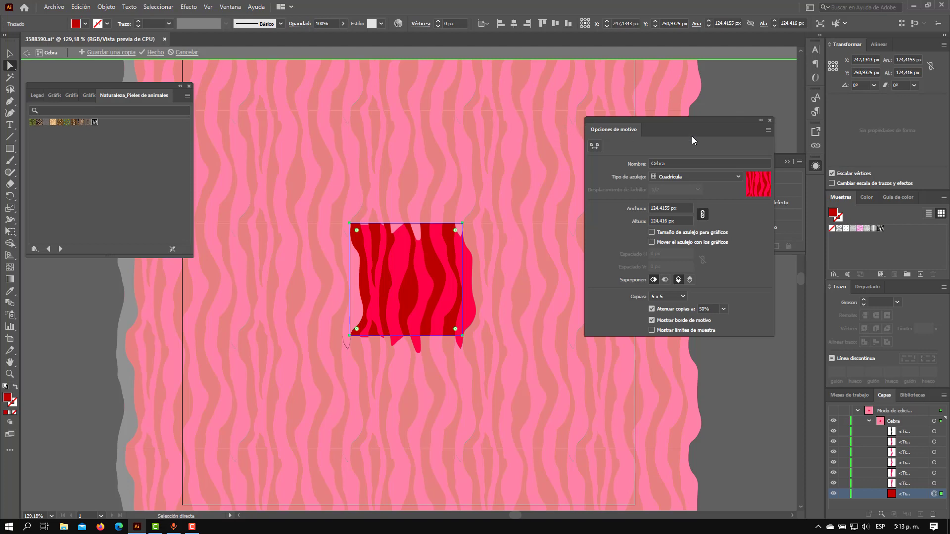
left_click(843, 110)
left_click(157, 52)
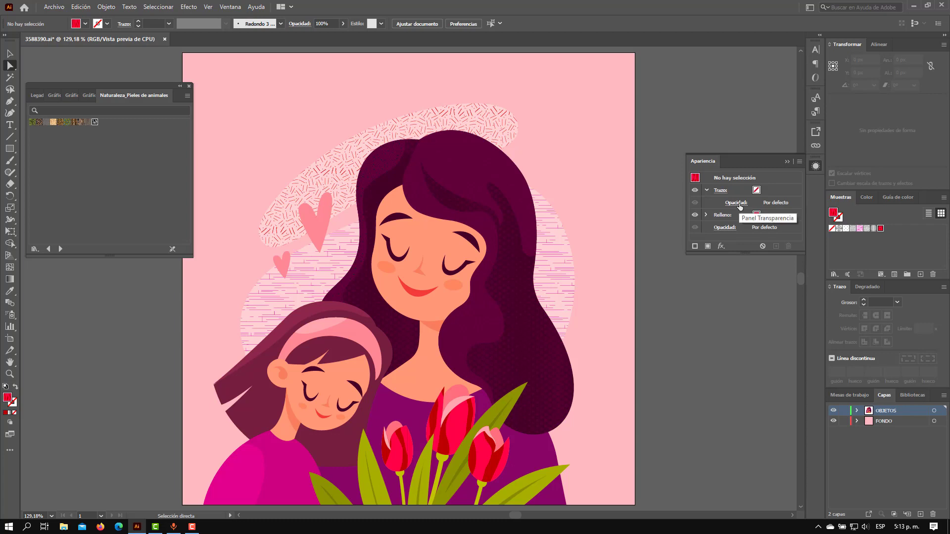
Step: Select the three tulips and try Difference and Hard Light blends, settling on Multiply (Multiplicar)
left_click(460, 439)
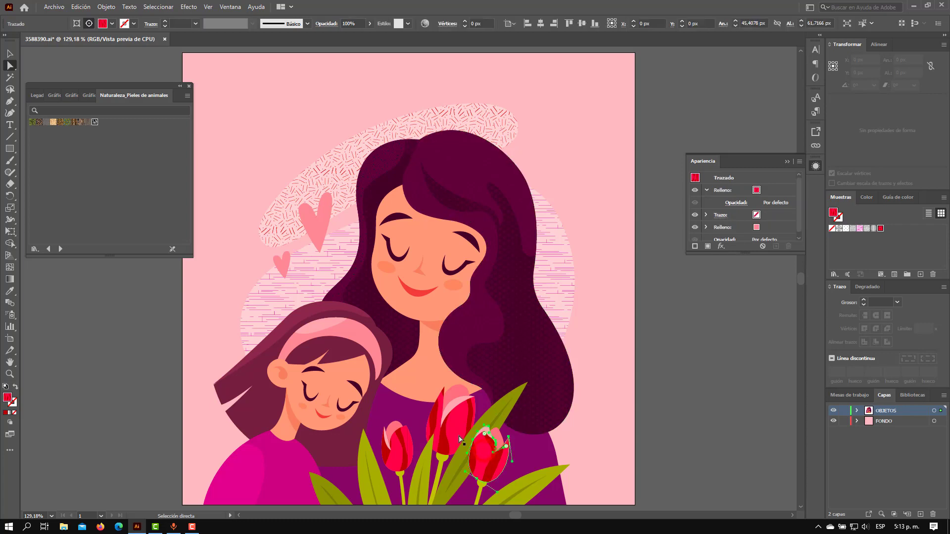
left_click(455, 418, "shift")
left_click(403, 447, "shift")
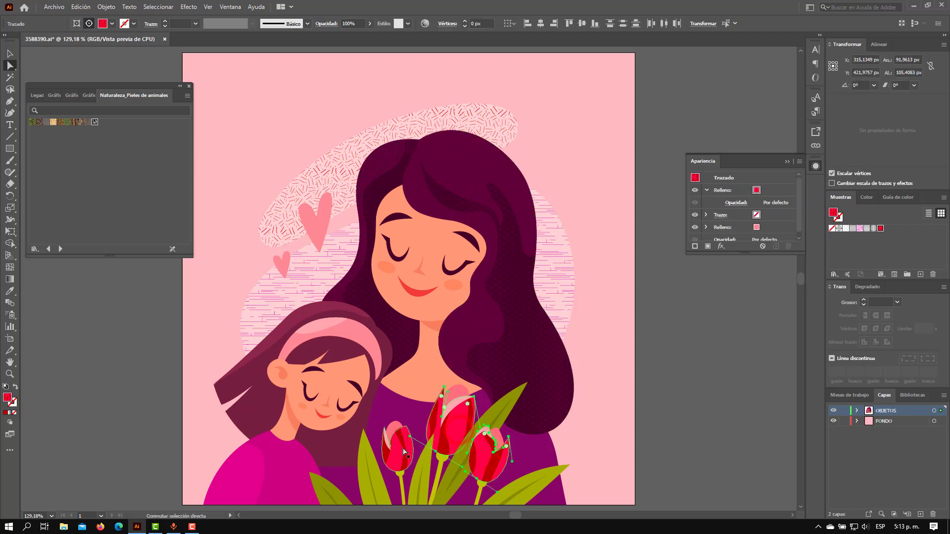
left_click(736, 203)
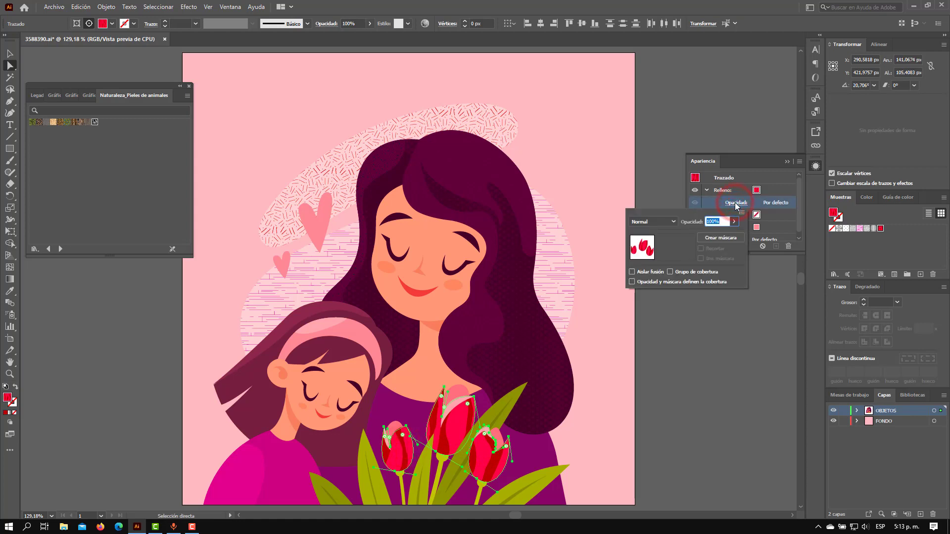
left_click(664, 225)
left_click(651, 351)
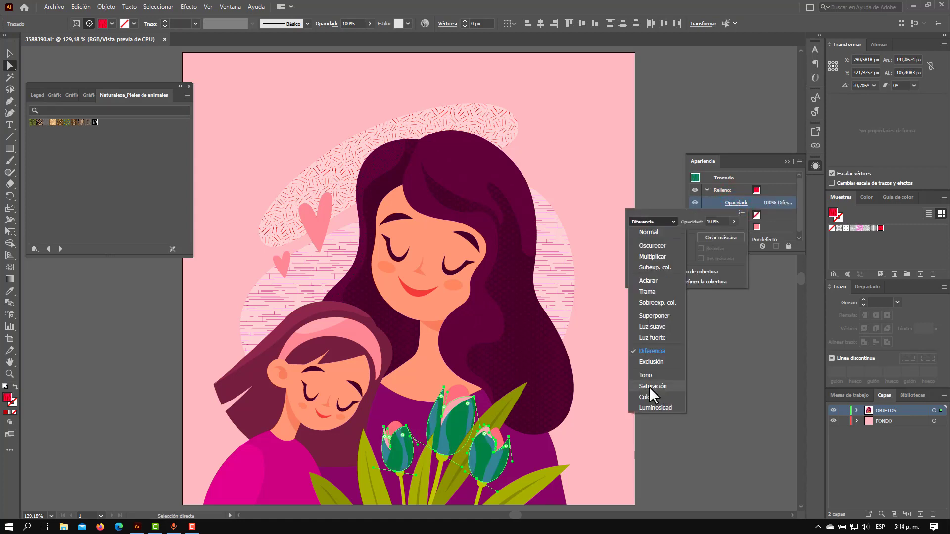
left_click(653, 257)
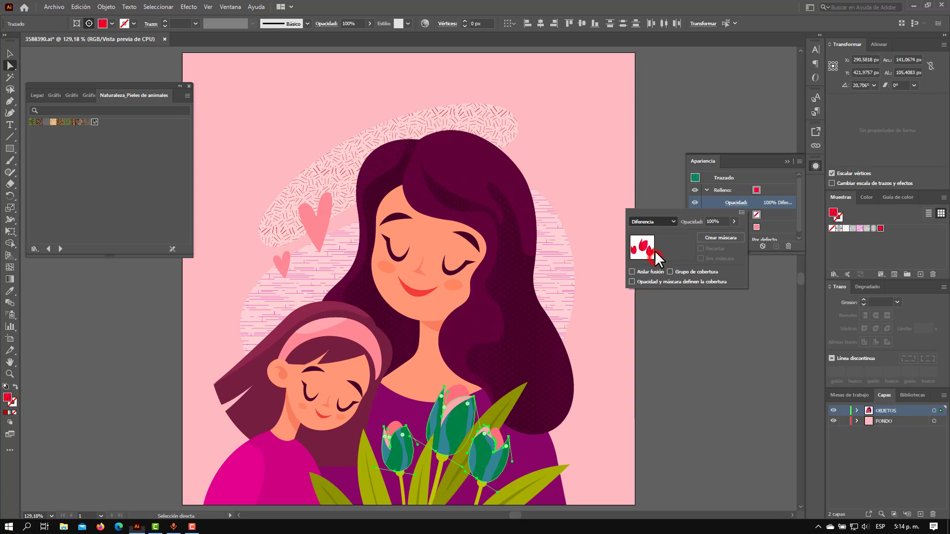
left_click(662, 221)
left_click(657, 337)
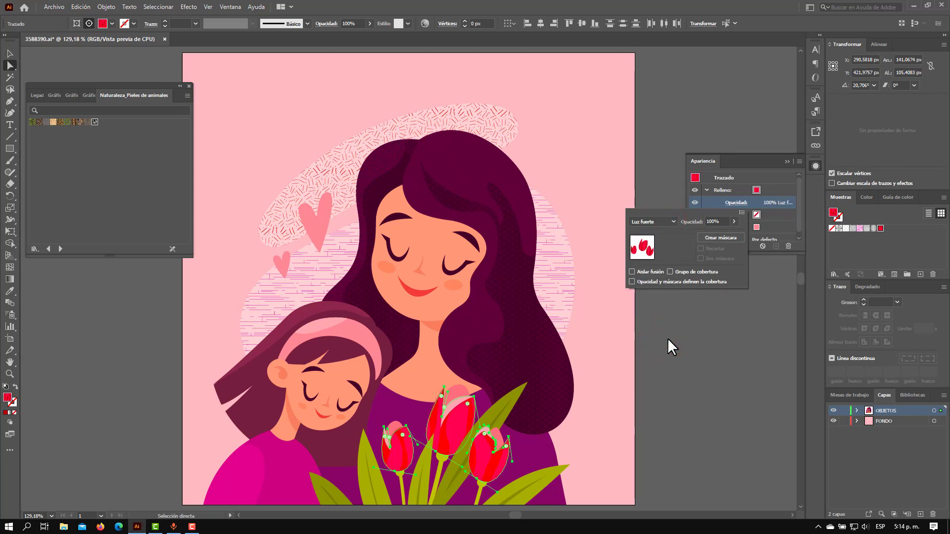
left_click(657, 219)
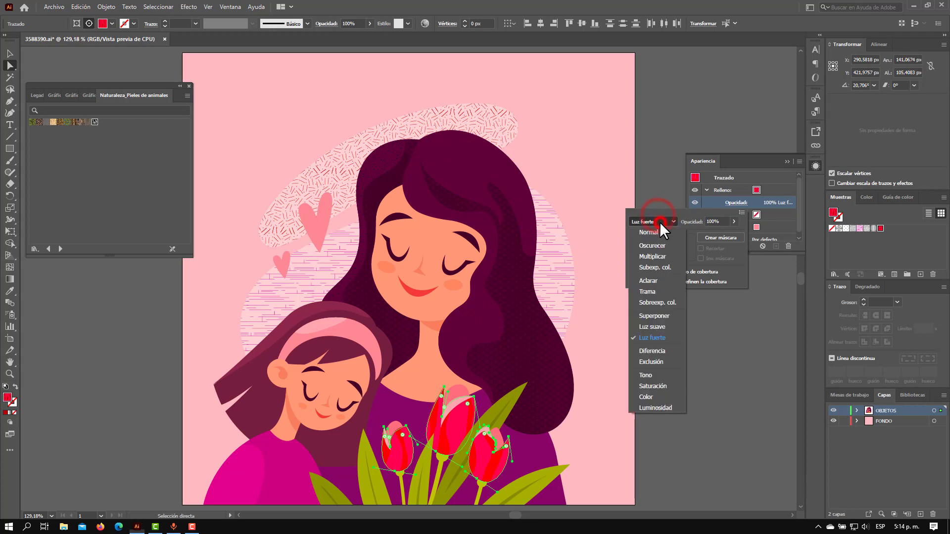
left_click(663, 253)
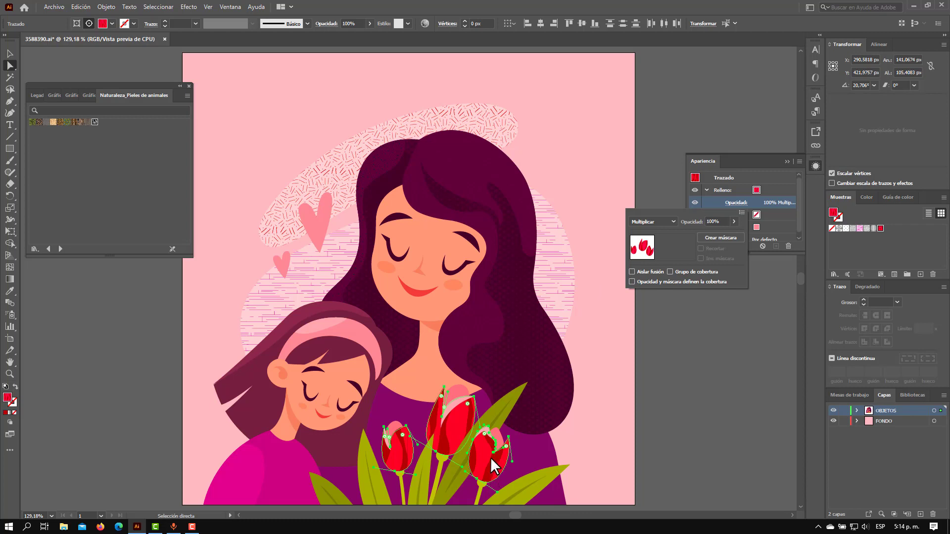
Step: Add a new fill to the girl's headband with the black polka-dot swatch from Gráficos básicos_Motivo2
left_click(357, 343)
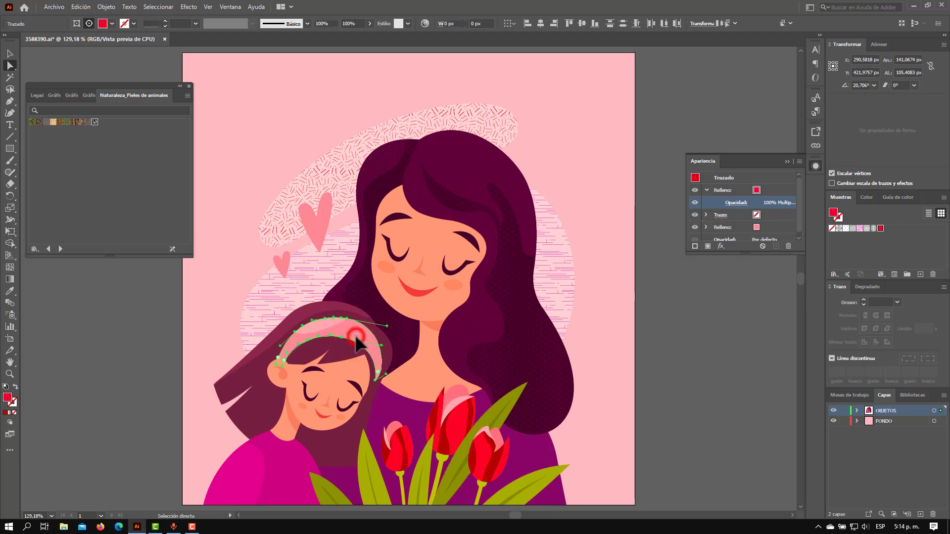
left_click(708, 246)
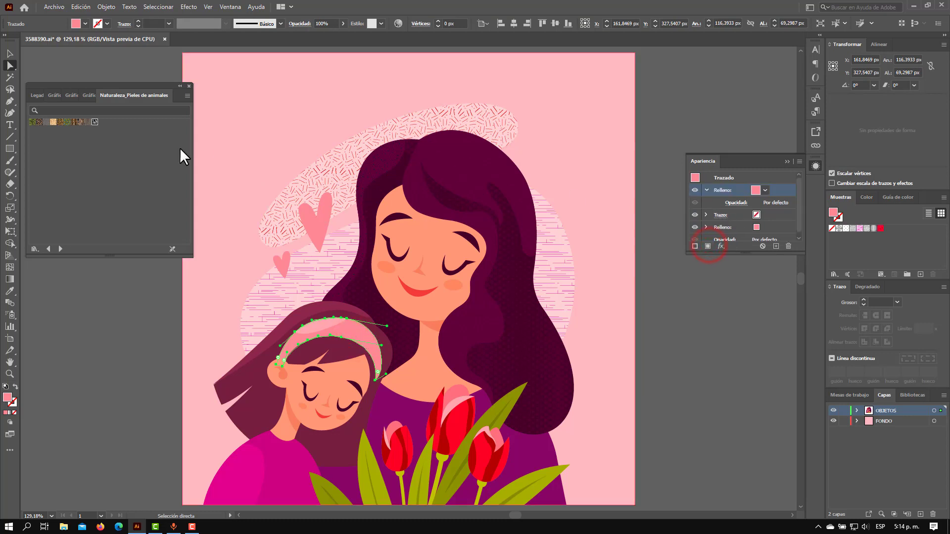
left_click(86, 95)
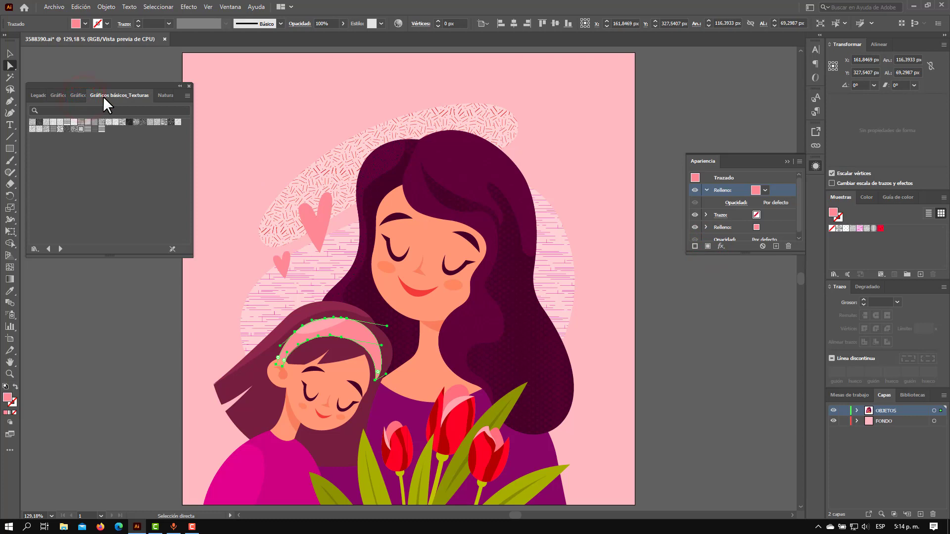
left_click(79, 95)
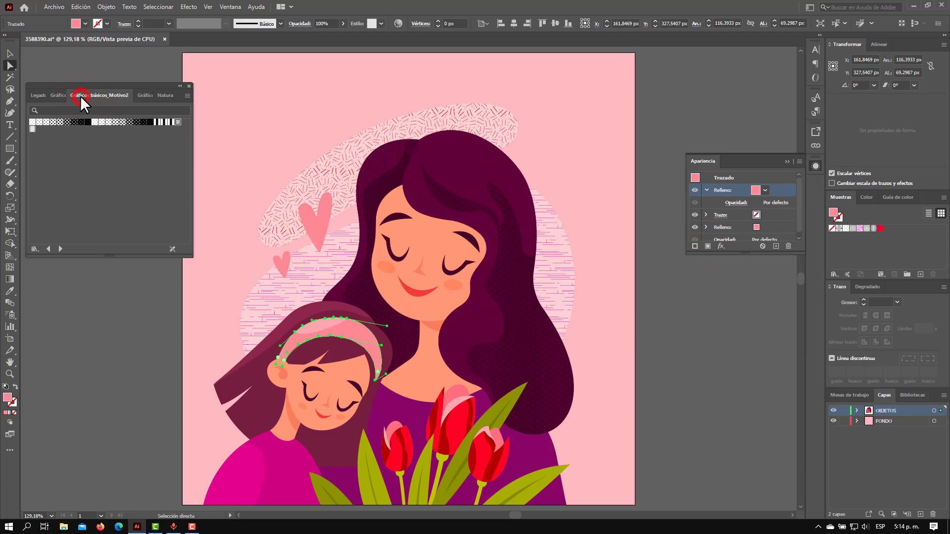
left_click(129, 122)
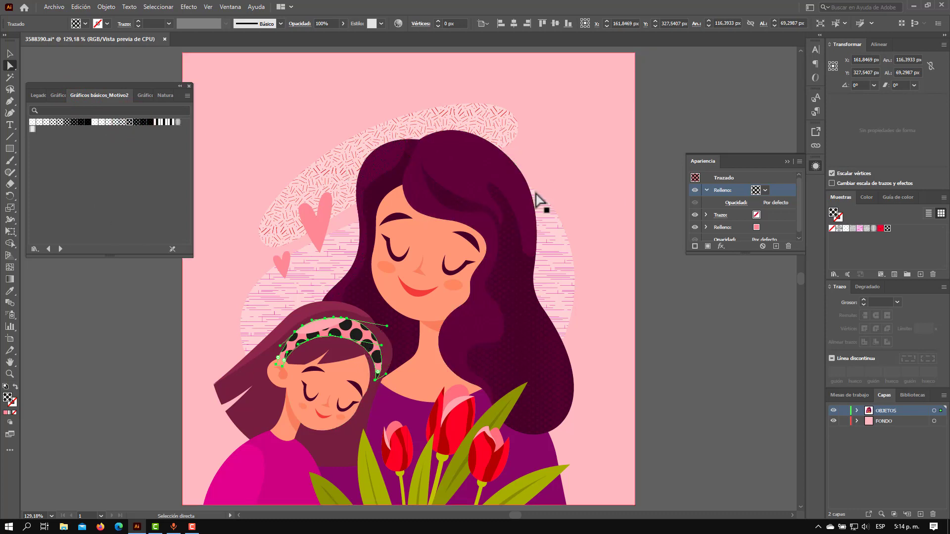
Step: Set the polka-dot fill's blend mode to Multiply (Multiplicar)
left_click(736, 202)
left_click(653, 222)
left_click(658, 252)
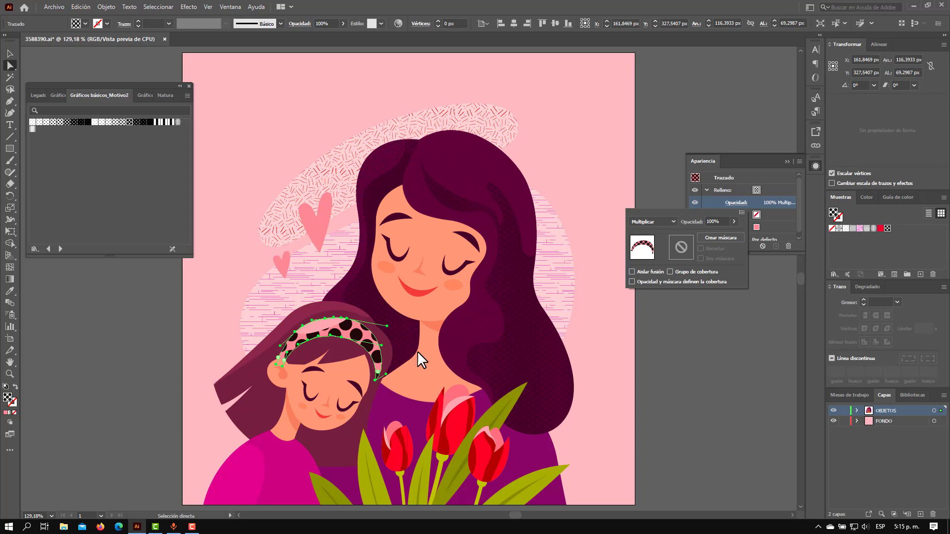
left_click(366, 473)
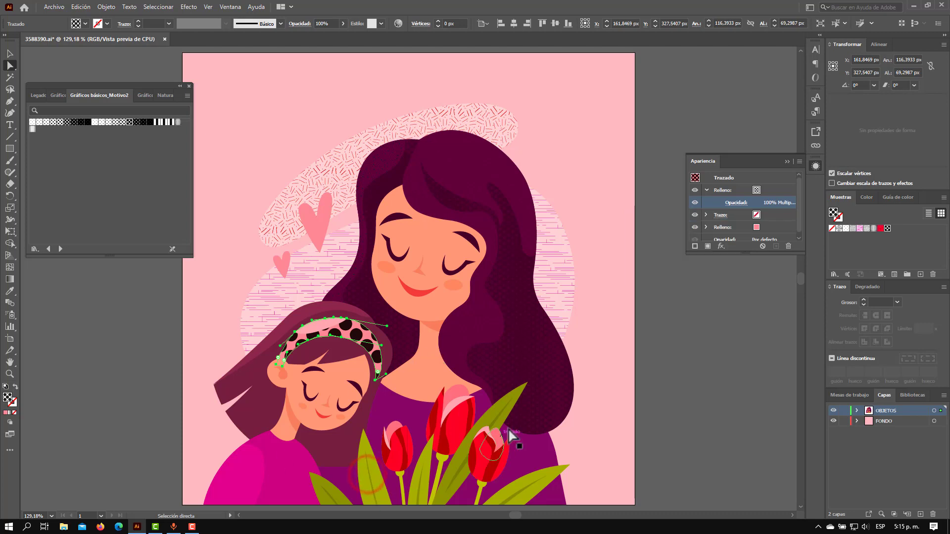
Step: Add a Punteo irregular texture fill to the large right tulip leaf
left_click(494, 416)
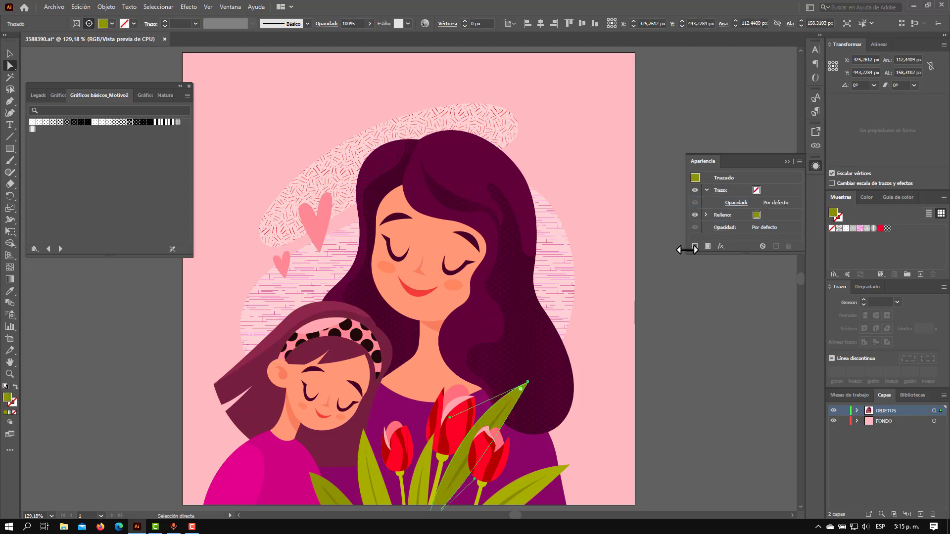
left_click(707, 246)
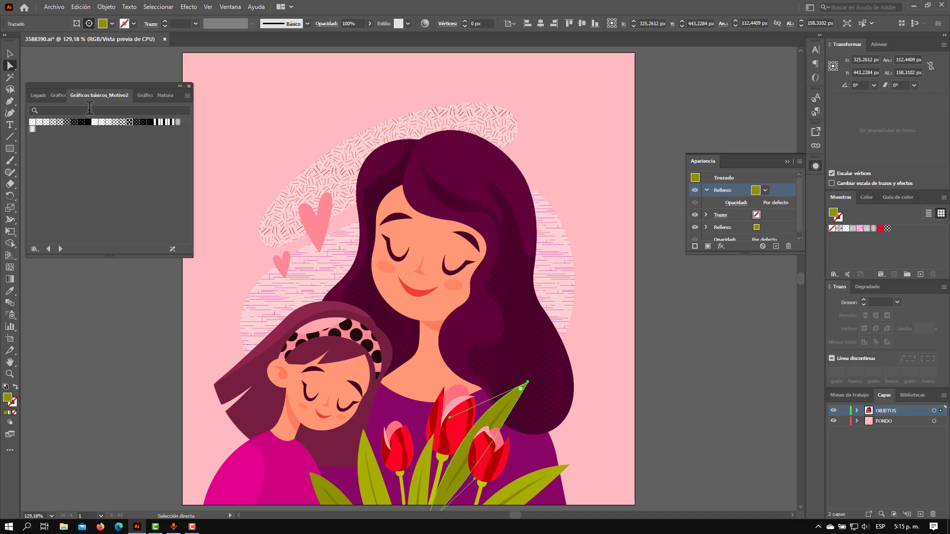
left_click(141, 96)
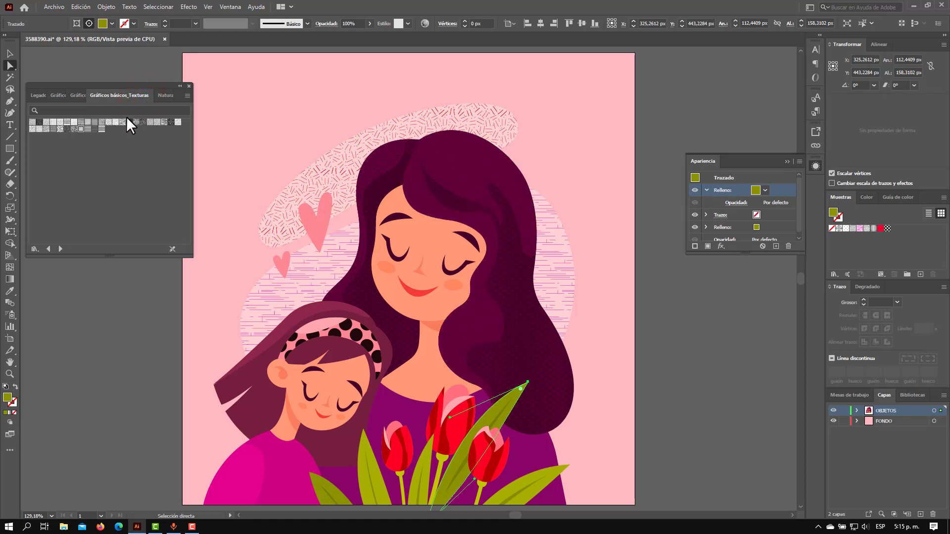
left_click(162, 93)
left_click(55, 94)
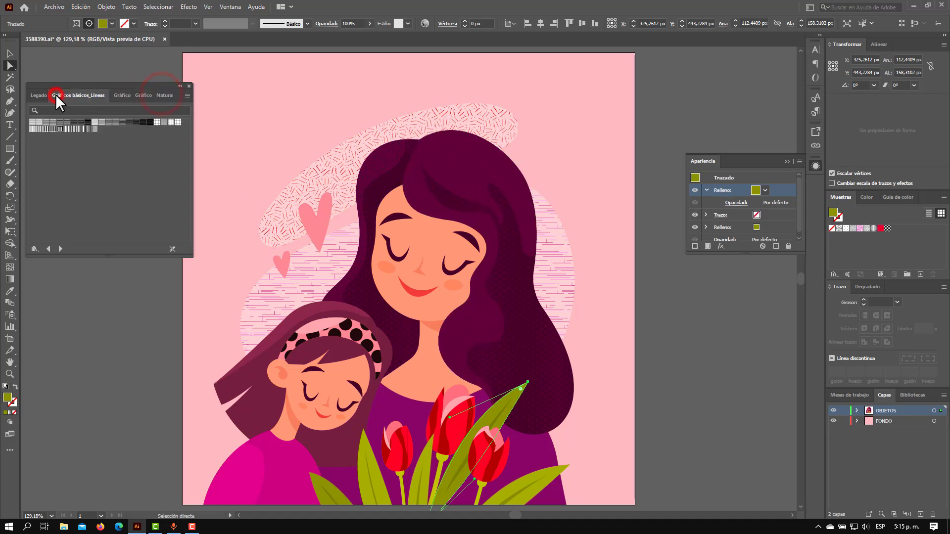
left_click(68, 94)
left_click(117, 94)
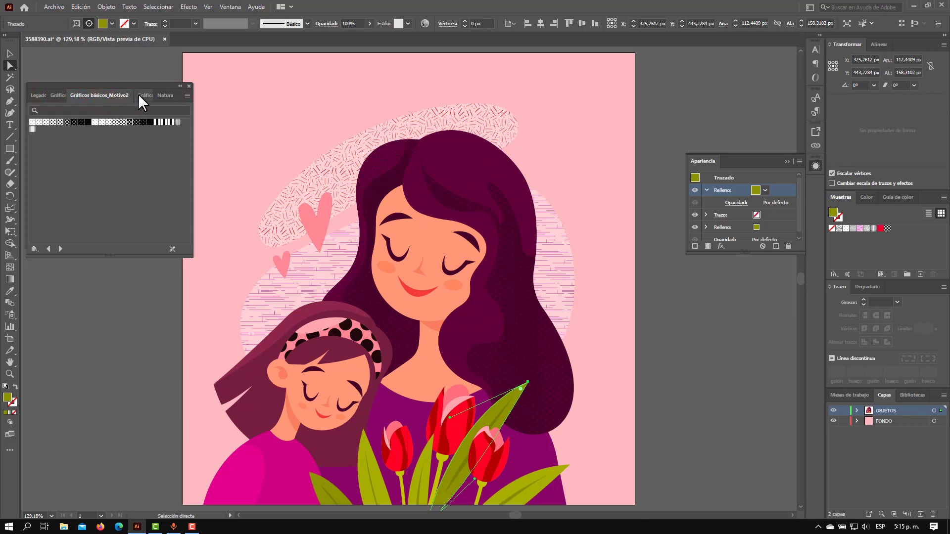
left_click(139, 94)
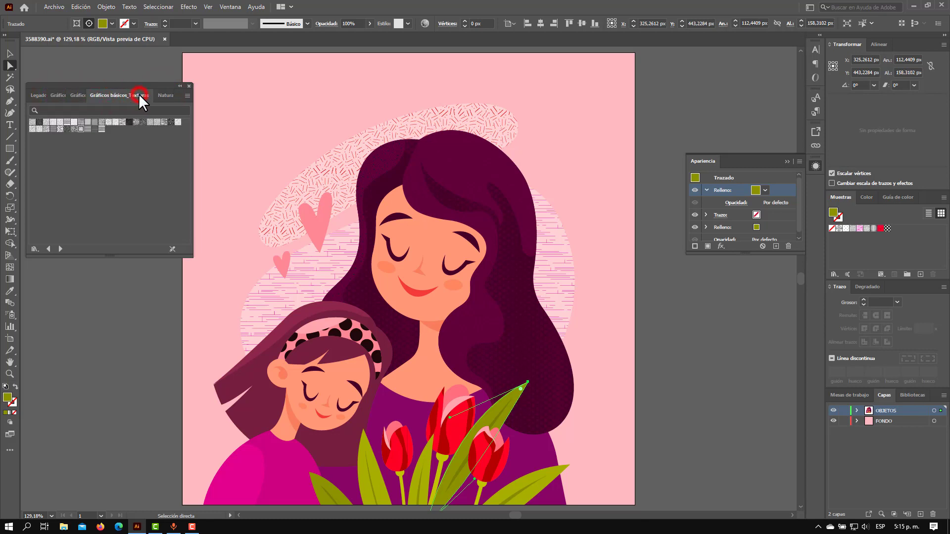
left_click(32, 129)
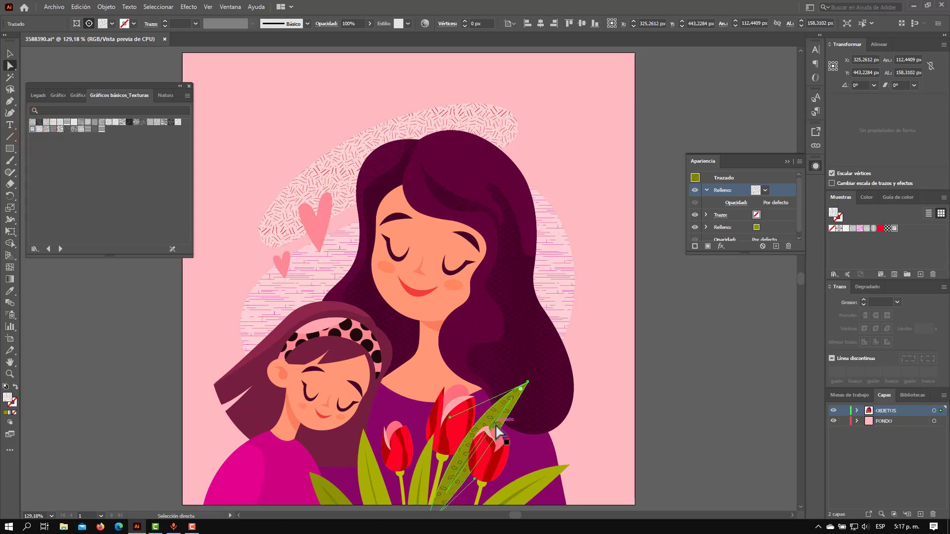
Step: Add the Punteo irregular texture fill to the narrow leaf and the small lower-left leaf
left_click(427, 449)
left_click(708, 246)
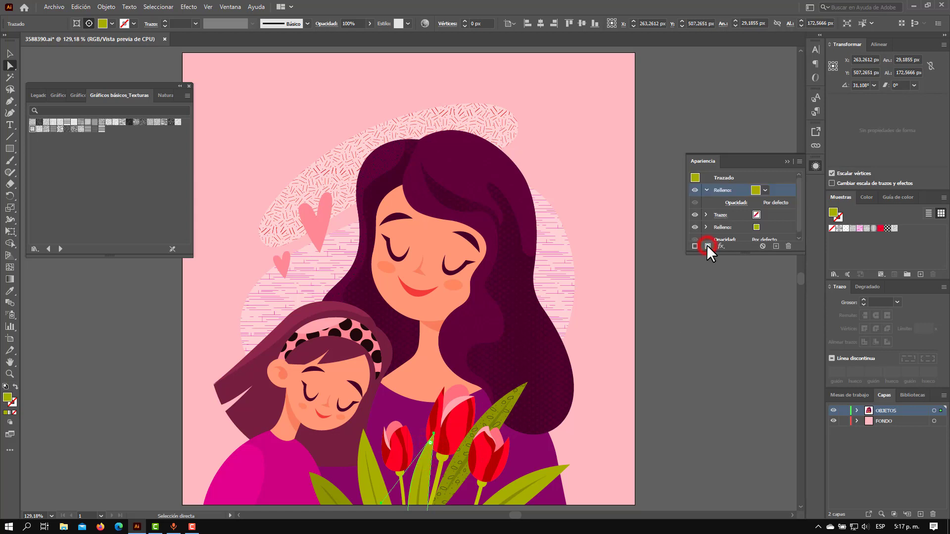
left_click(31, 130)
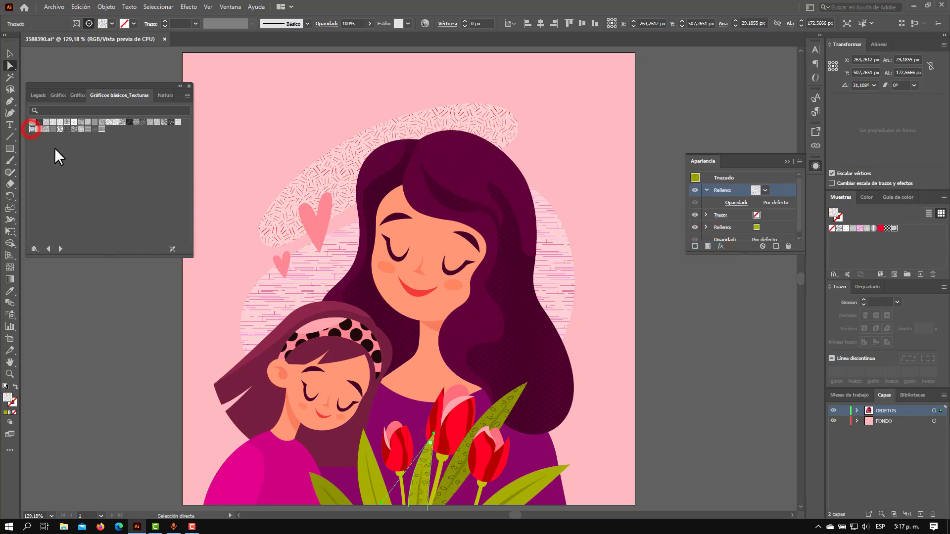
left_click(367, 447)
left_click(708, 246)
left_click(31, 129)
Step: Add the Punteo irregular texture fill to the next leaf and the right-hand leaf
left_click(315, 479)
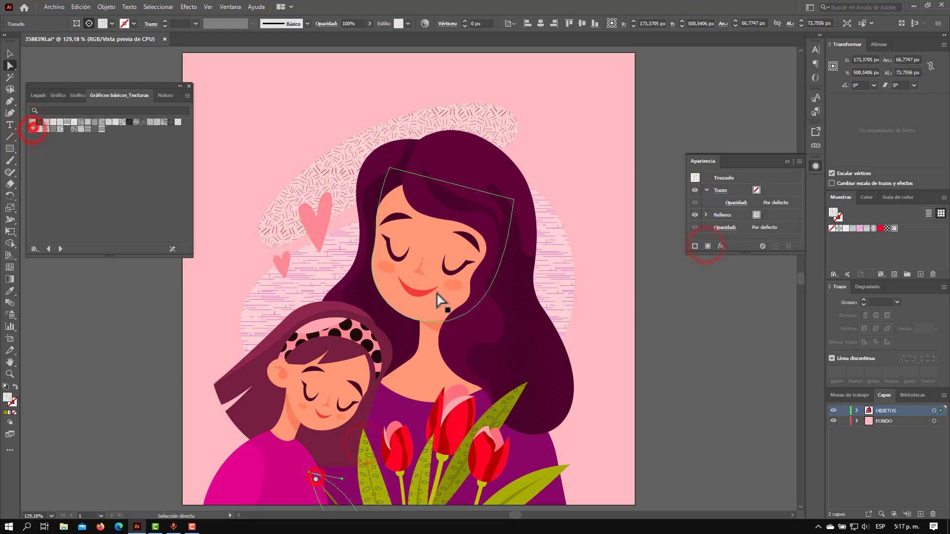
left_click(707, 245)
left_click(31, 130)
left_click(559, 472)
left_click(708, 246)
left_click(31, 130)
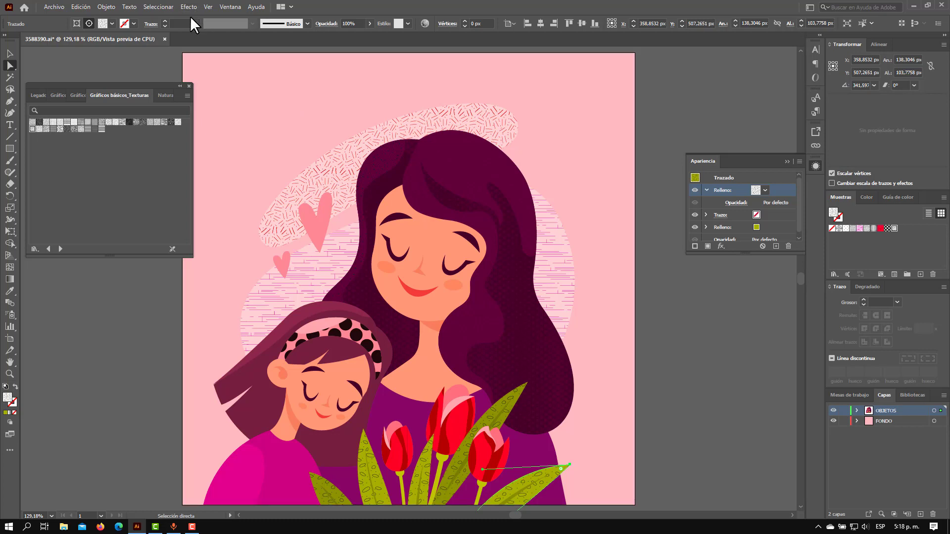
left_click(189, 86)
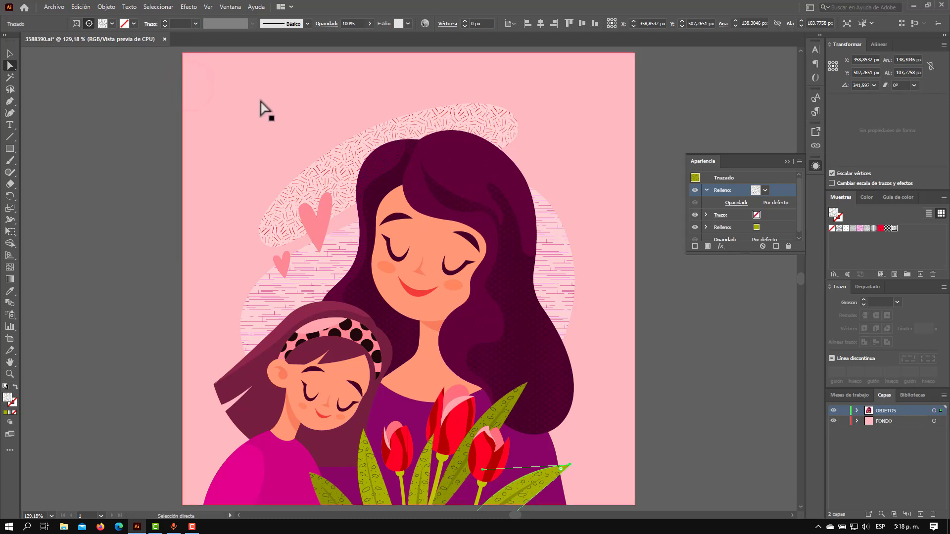
Step: Preview Filter Gallery textures on the pink background, including Canvas with relief 10 and Stained Glass
left_click(264, 107)
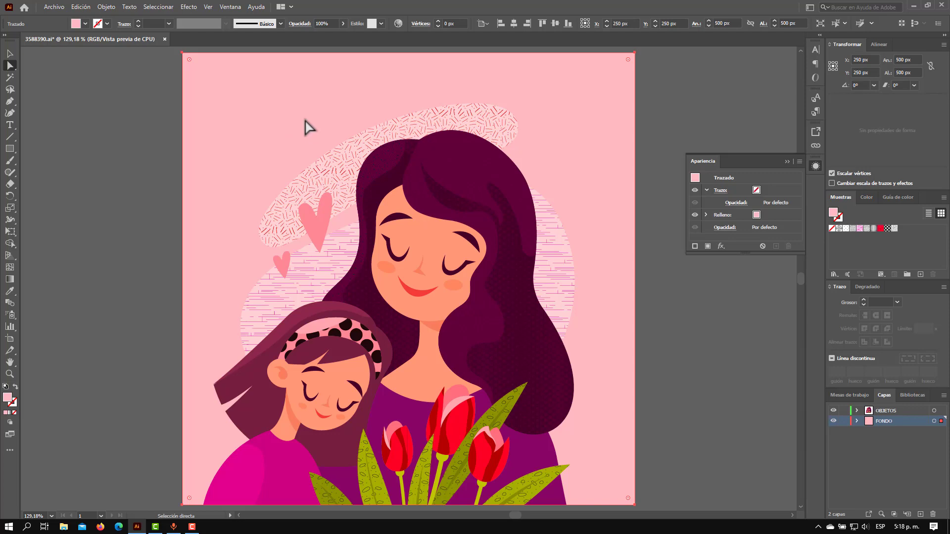
left_click(188, 7)
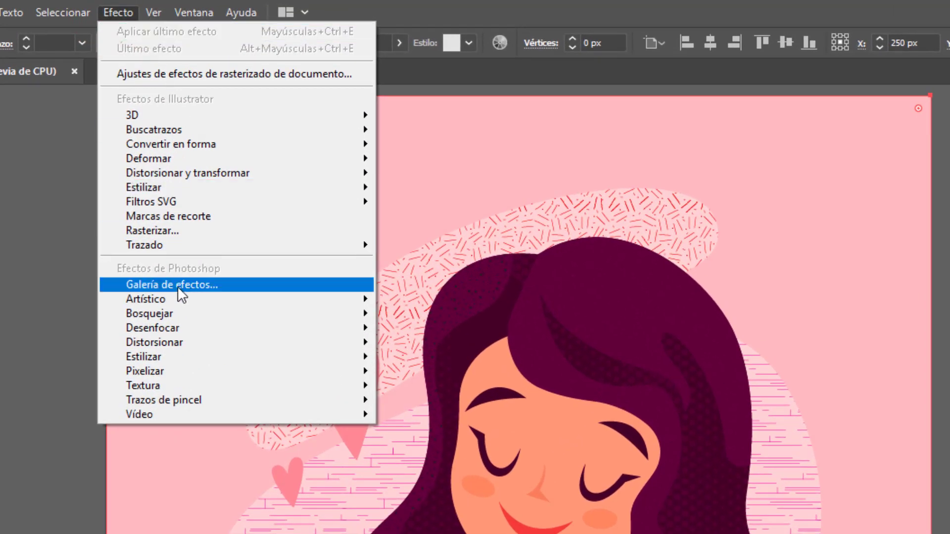
left_click(178, 287)
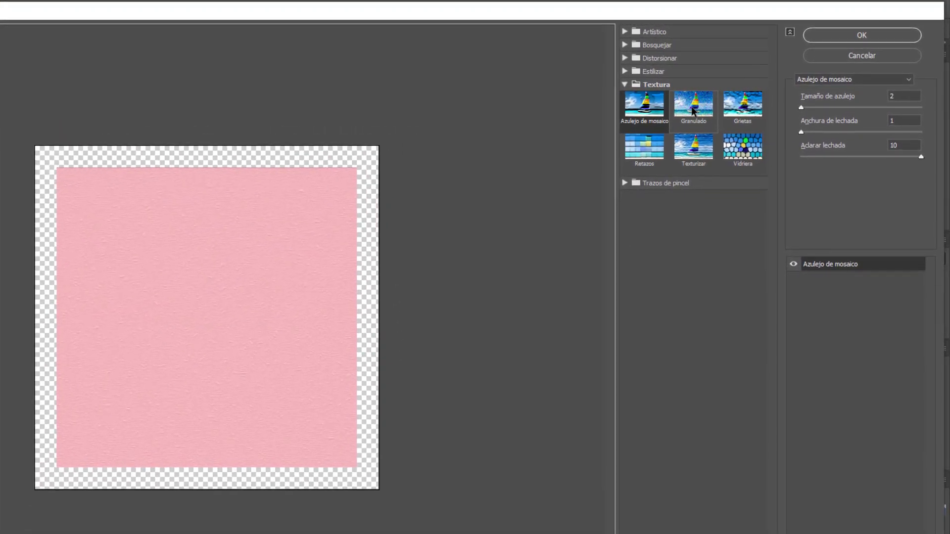
left_click(694, 103)
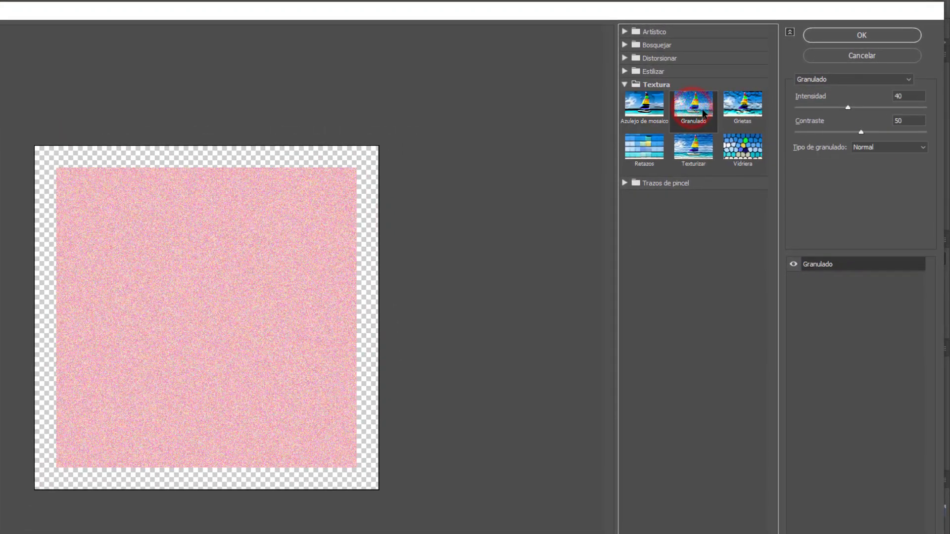
left_click(740, 108)
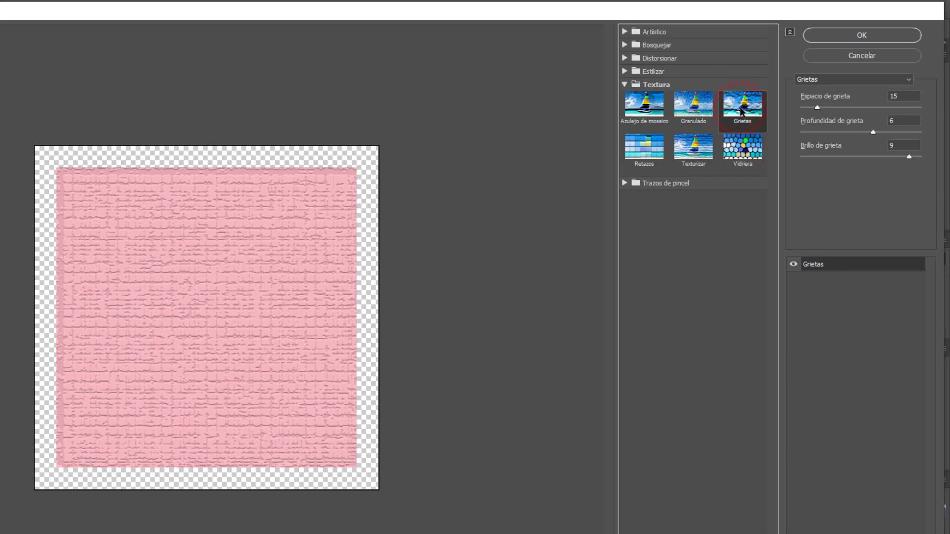
left_click(644, 147)
left_click(694, 144)
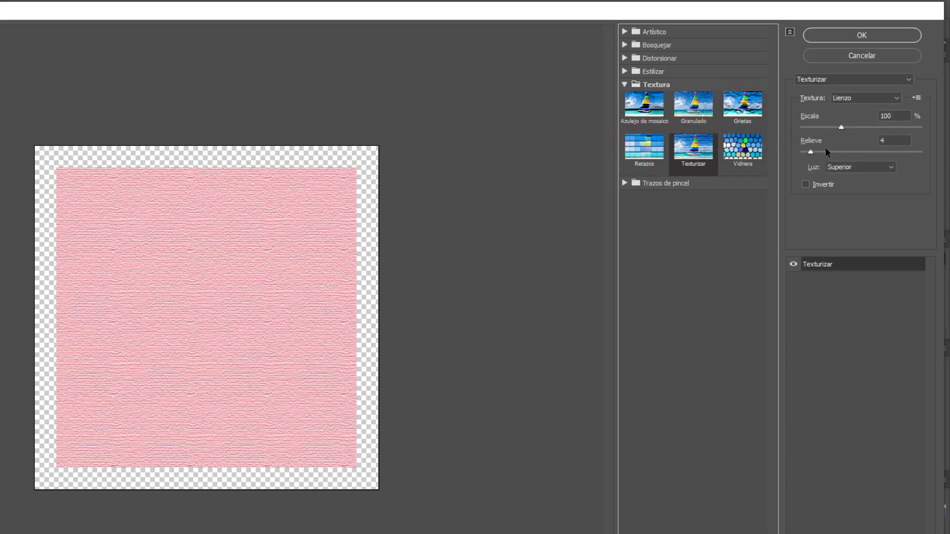
mouse_move(811, 152)
left_mouse_down()
mouse_move(825, 152)
mouse_move(843, 129)
left_mouse_up()
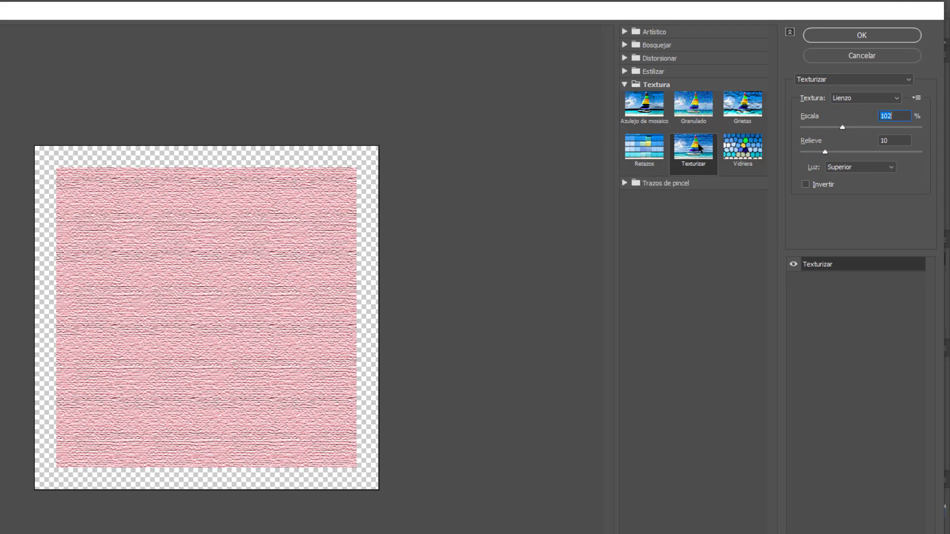
left_click(742, 147)
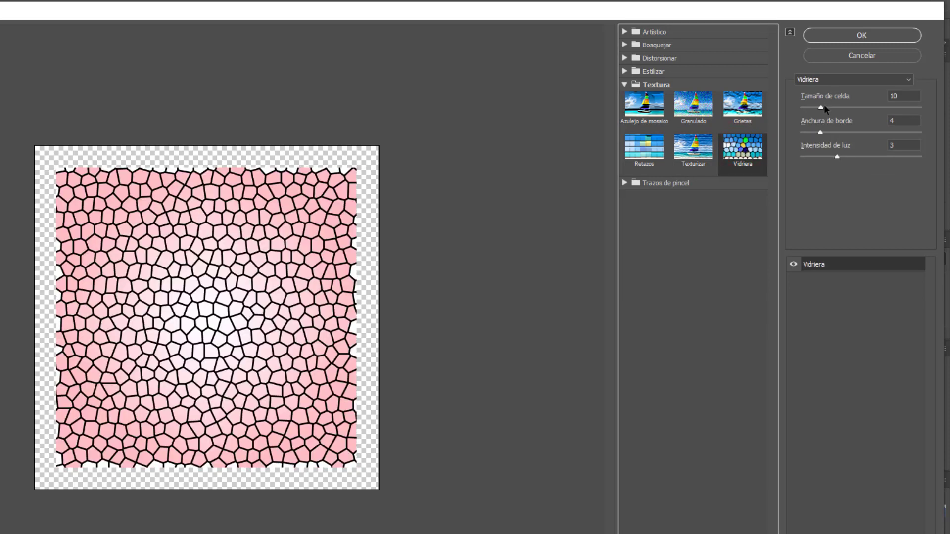
mouse_move(821, 107)
left_mouse_down()
mouse_move(862, 107)
mouse_move(819, 108)
mouse_move(827, 132)
left_mouse_up()
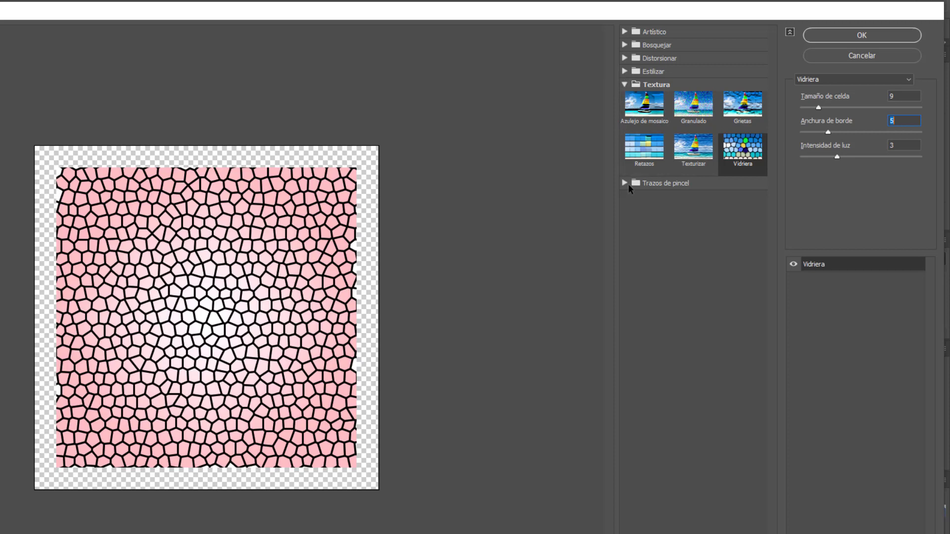
Step: Try Halftone Pattern, Mosaic Tiles and Grain, then apply Craquelure (Grietas) to the background
left_click(624, 71)
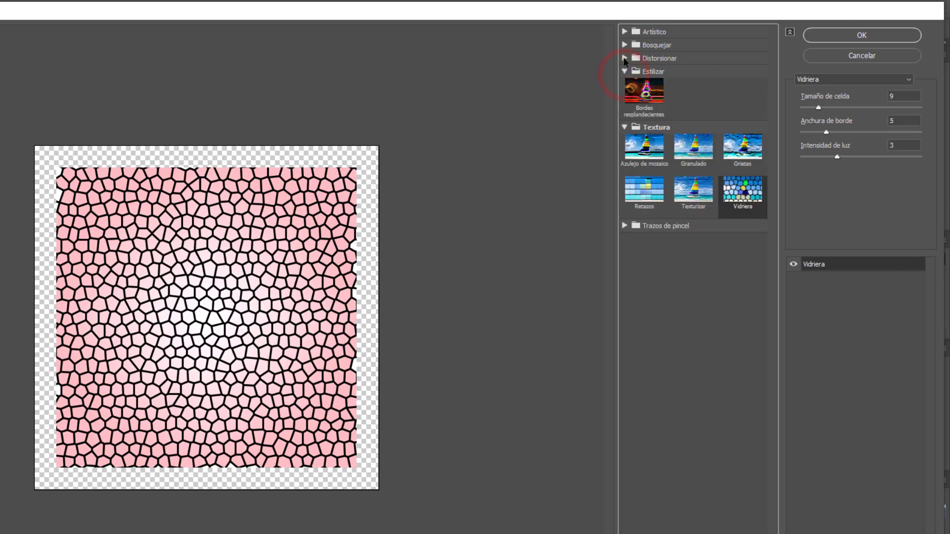
left_click(624, 58)
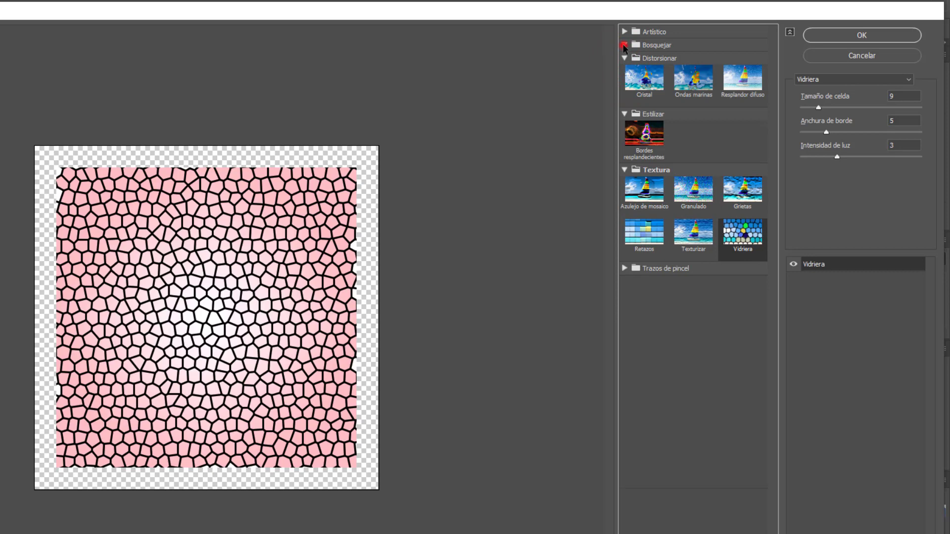
left_click(624, 45)
left_click(742, 151)
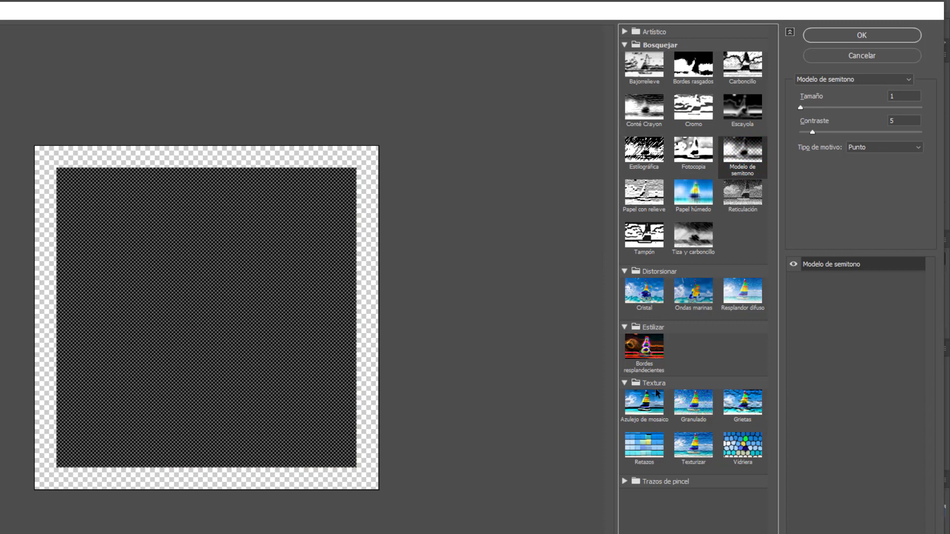
left_click(644, 402)
left_click(693, 402)
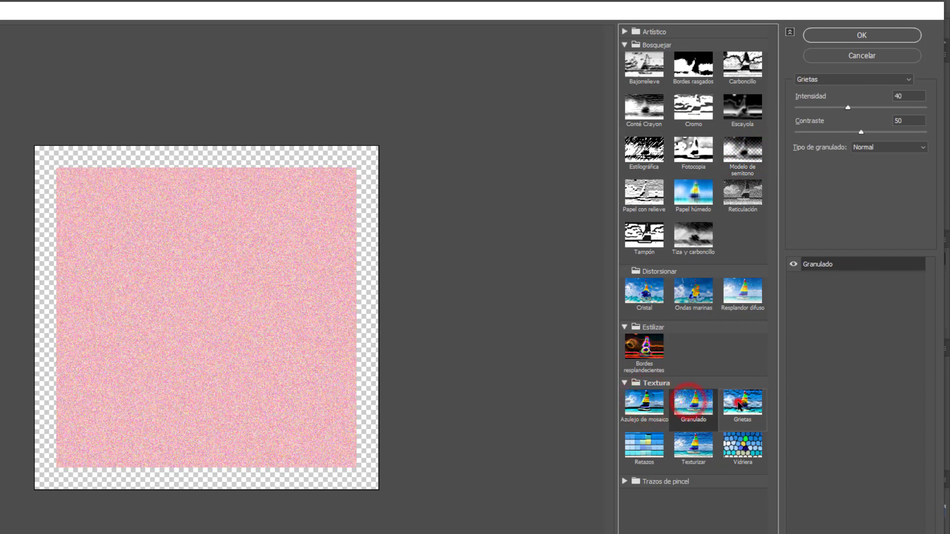
left_click(740, 402)
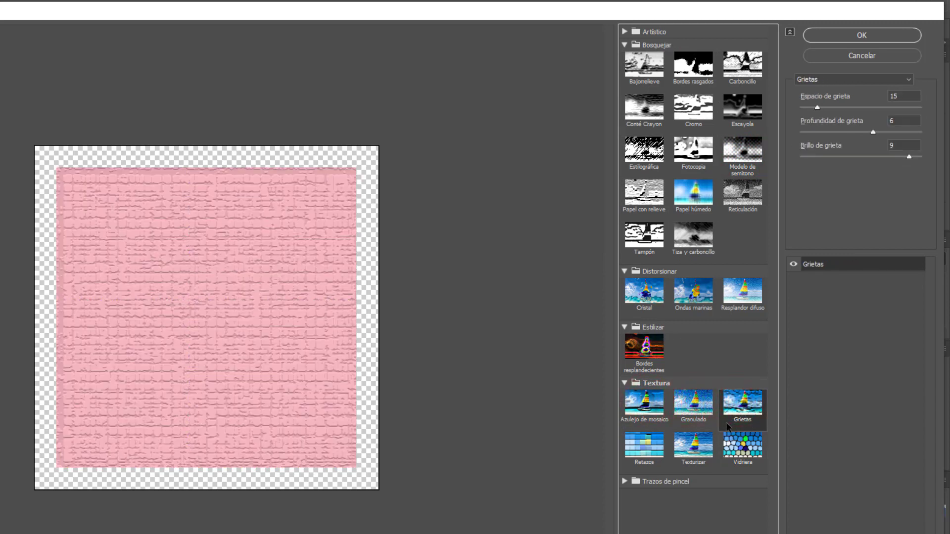
left_click(877, 29)
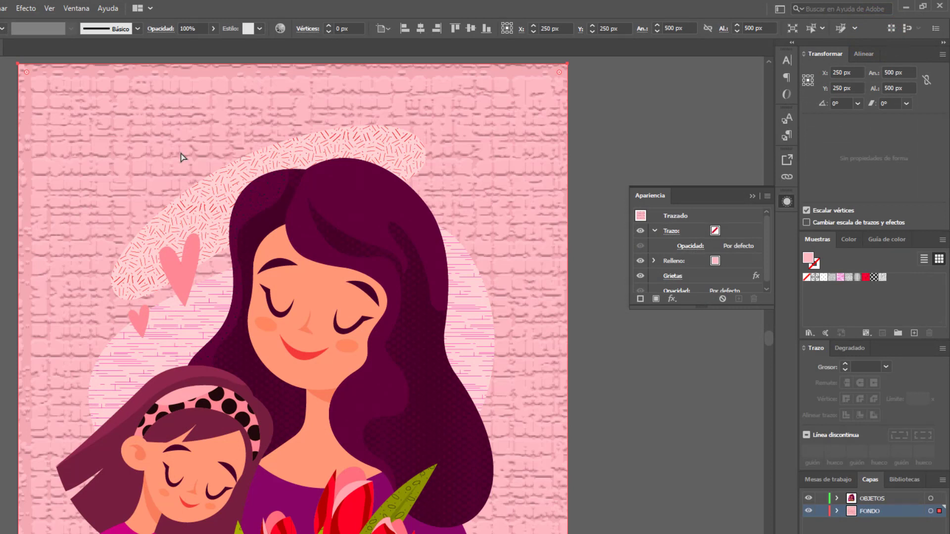
Step: Undo the Craquelure effect on the pink background
key("ctrl+z")
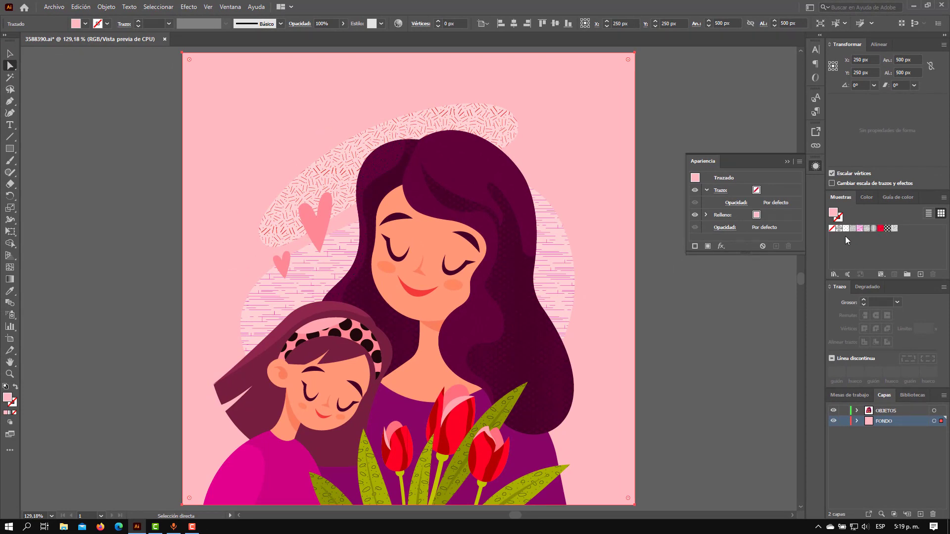
Step: Load the Motivos Vonster decorative pattern swatch library
left_click(212, 91)
left_click(835, 274)
mouse_move(878, 106)
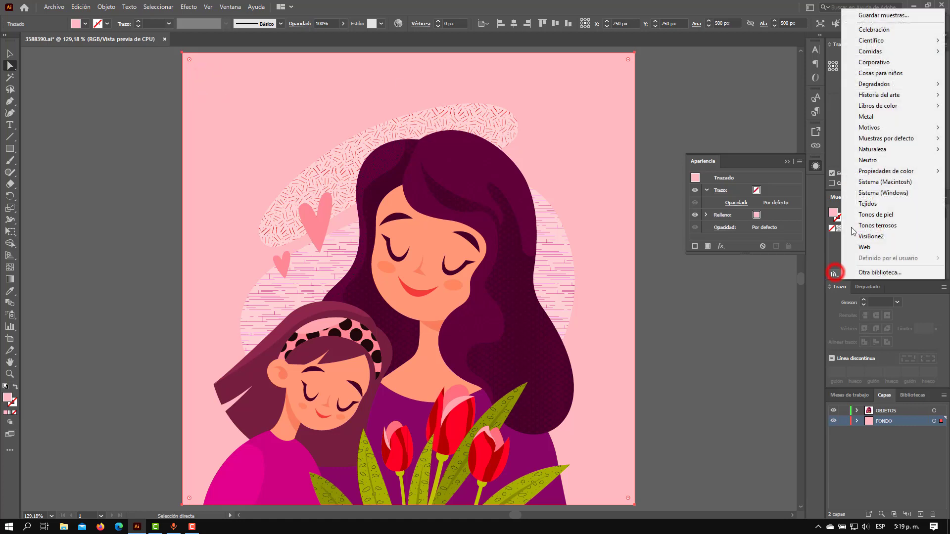
left_click(873, 127)
mouse_move(787, 128)
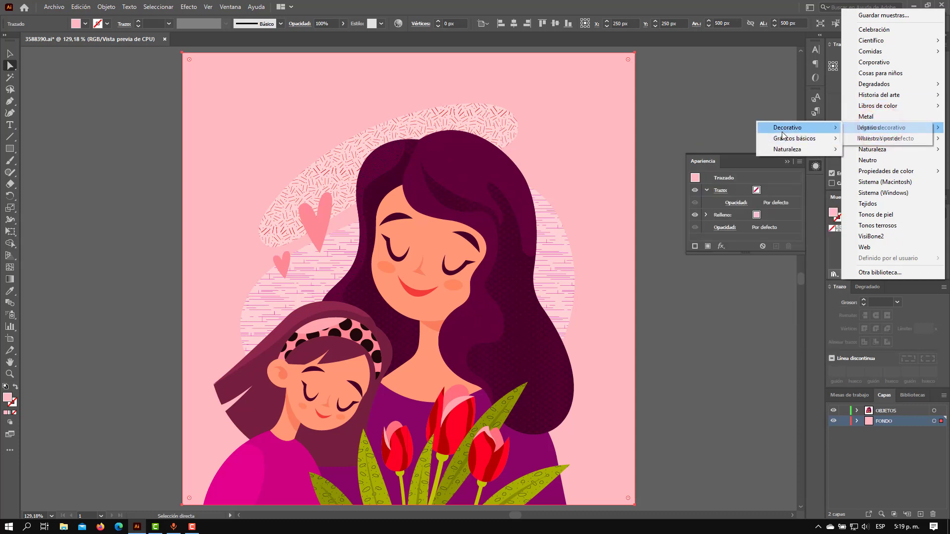
left_click(871, 139)
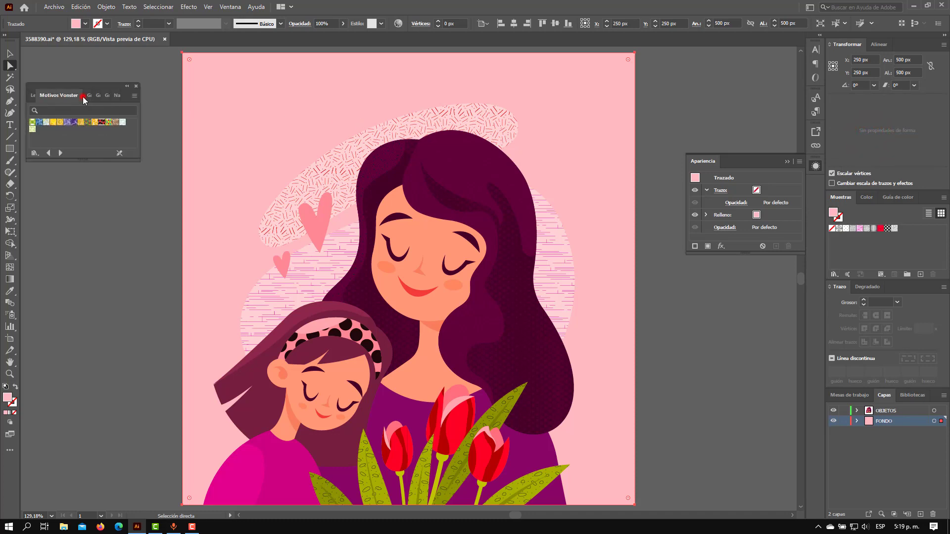
Step: Switch to the Gráficos básicos_Texturas library and test a diagonal-line texture, then undo it
left_click(85, 96)
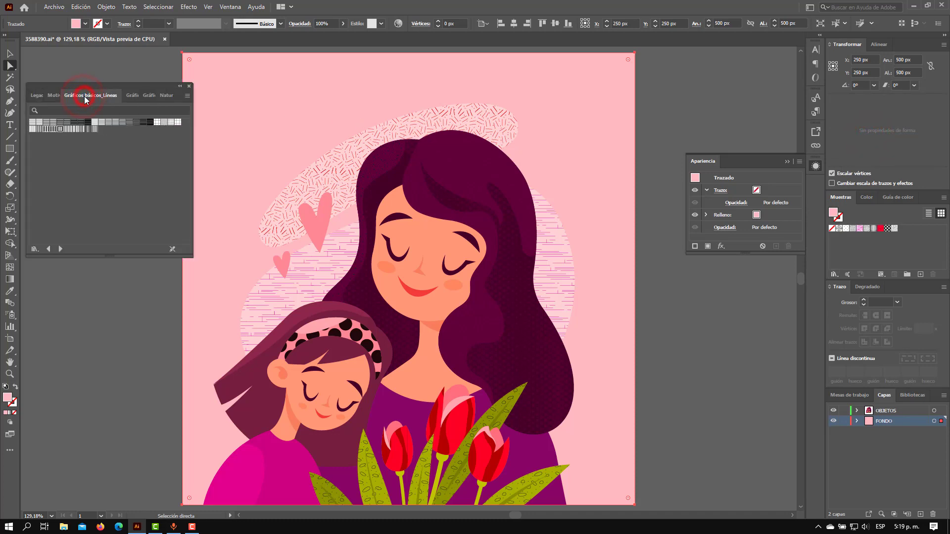
left_click(125, 95)
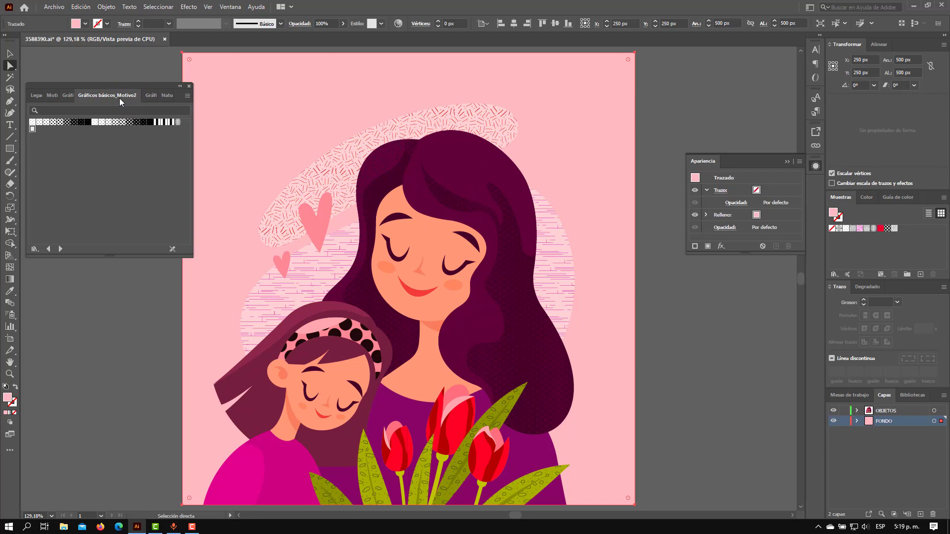
left_click(149, 97)
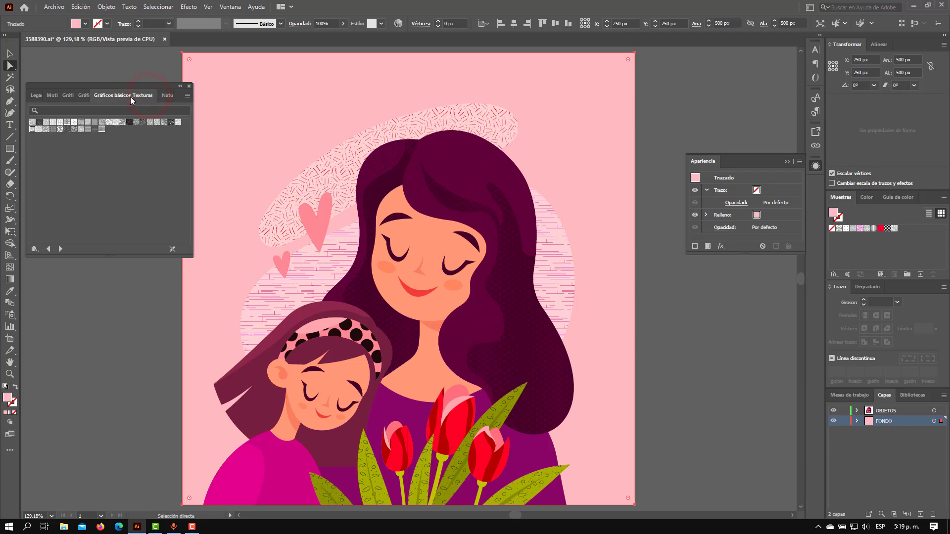
left_click(101, 130)
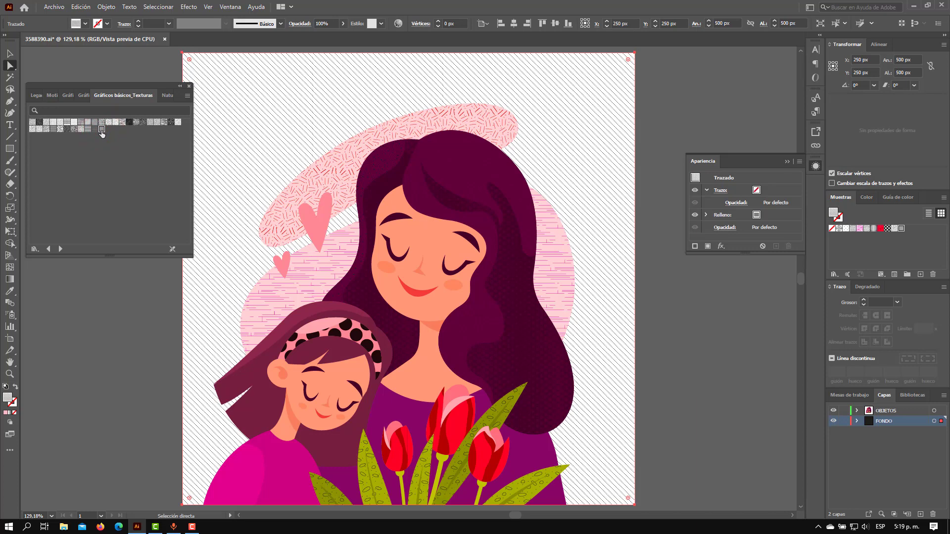
key("ctrl+z")
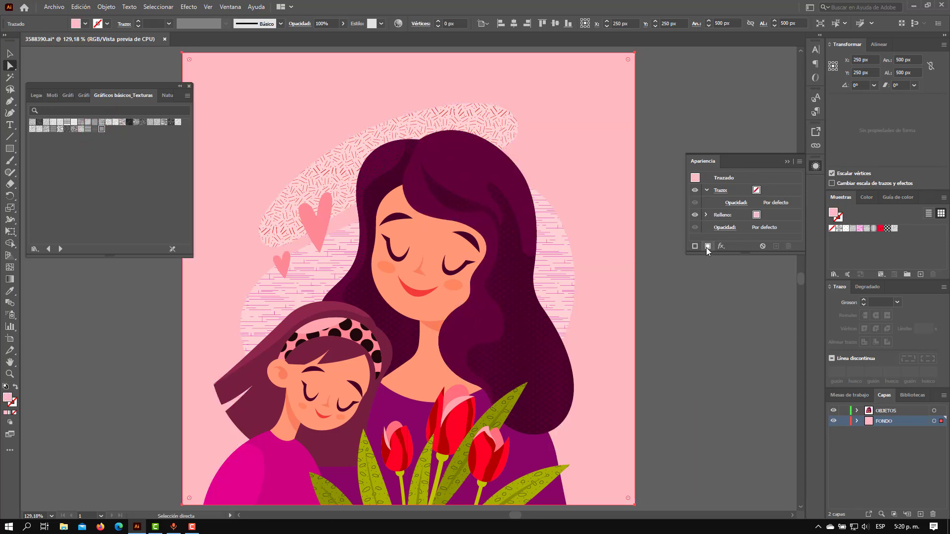
Step: Add a second background fill and try Rizo, stick and dot textures, ending on the plus-sign pattern
left_click(708, 247)
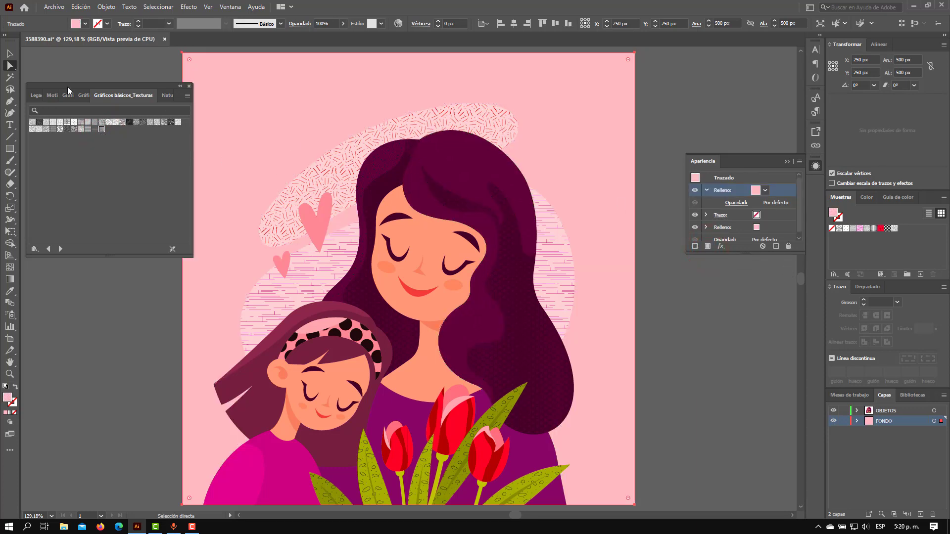
left_click(157, 123)
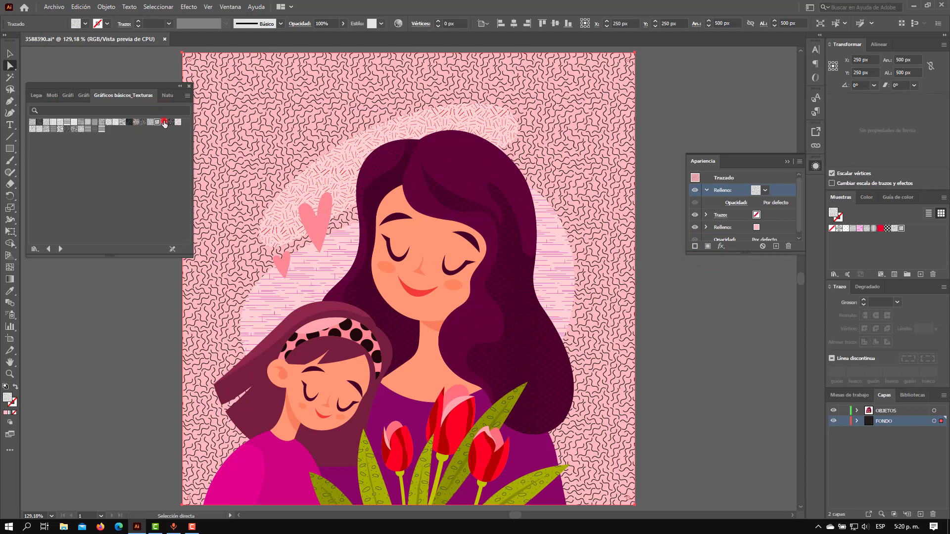
left_click(163, 122)
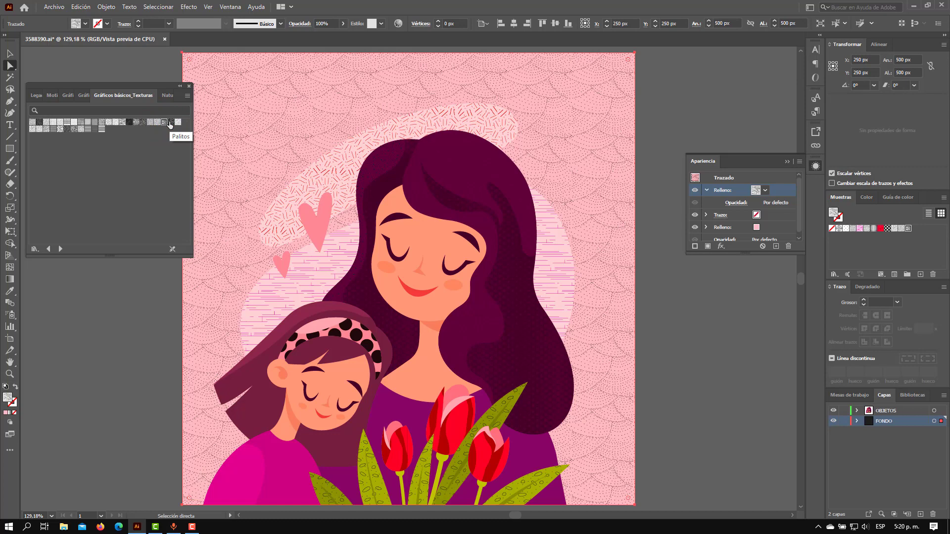
left_click(170, 123)
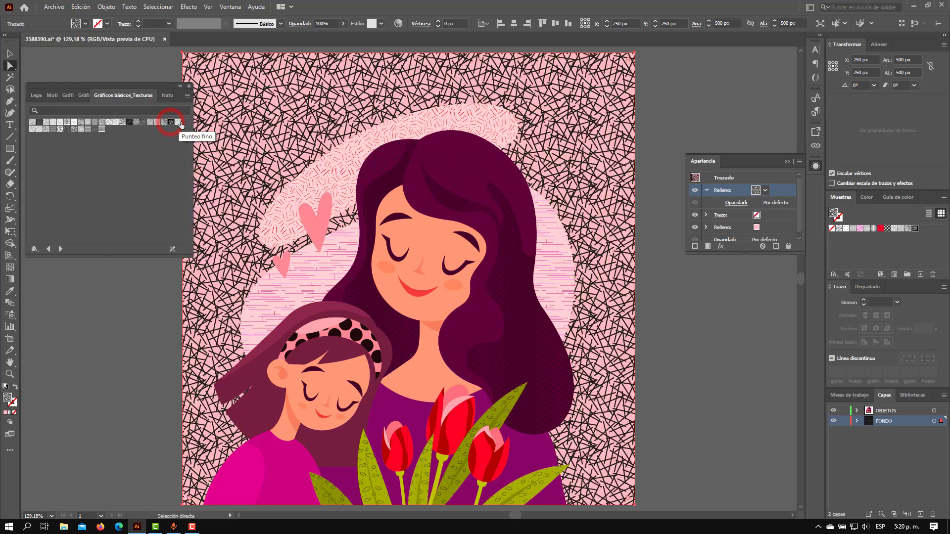
left_click(179, 123)
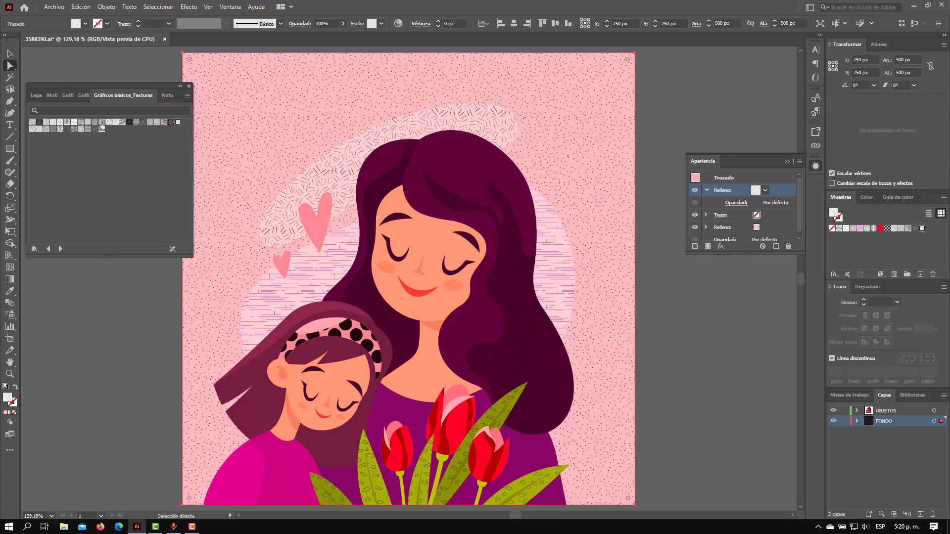
left_click(88, 122)
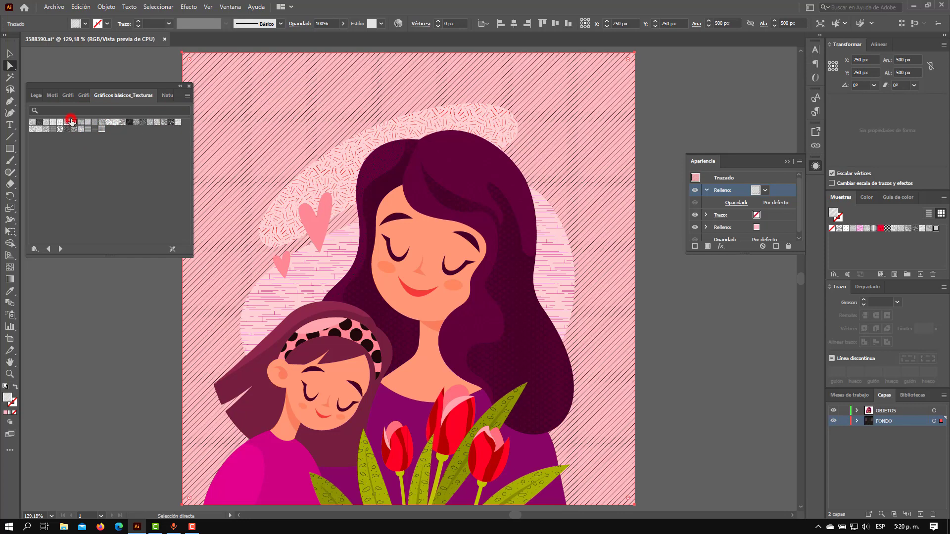
left_click(72, 122)
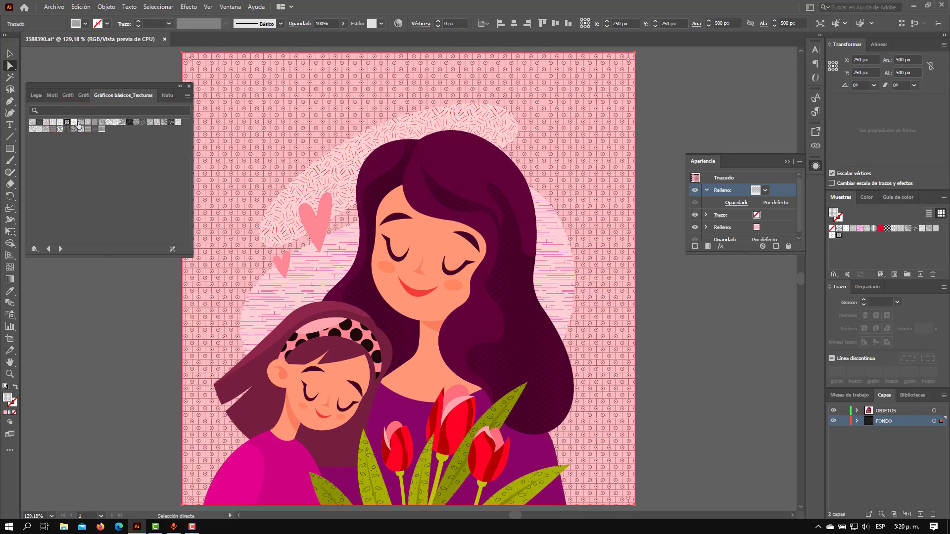
left_click(74, 122)
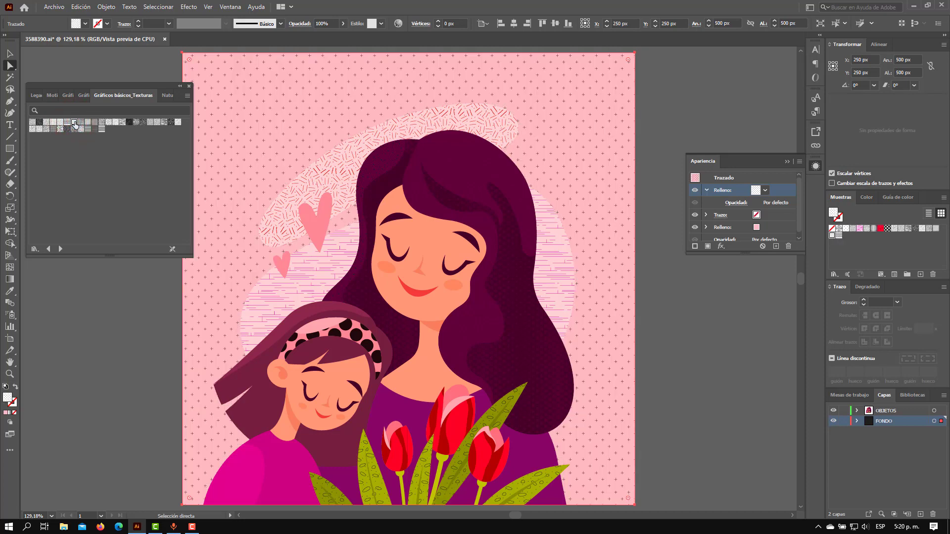
Step: Set the background texture fill's blend mode to Color Dodge (Sobreexp. col.)
left_click(736, 203)
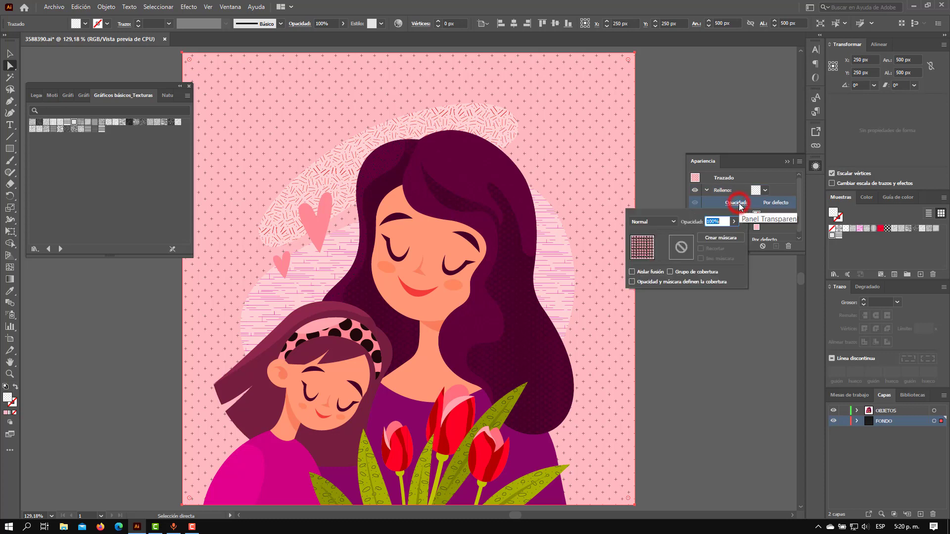
left_click(654, 222)
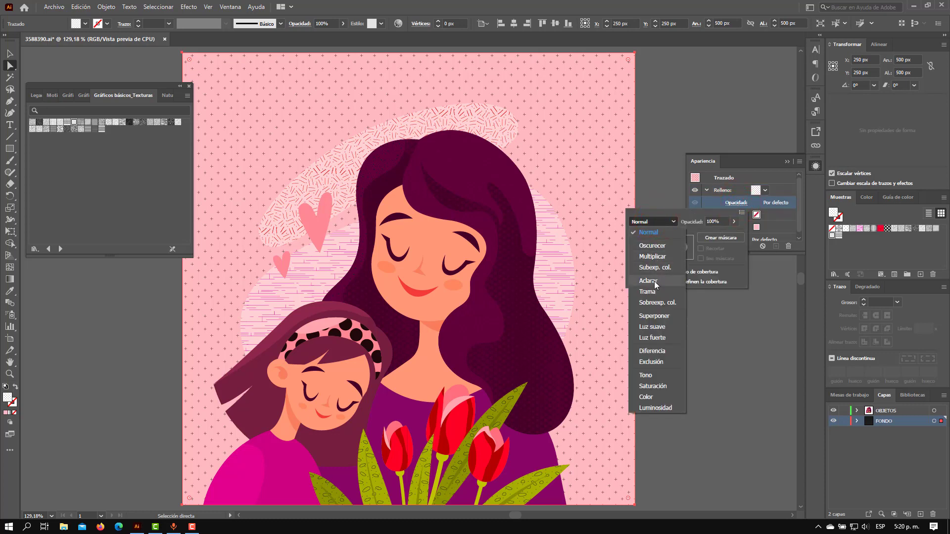
left_click(656, 303)
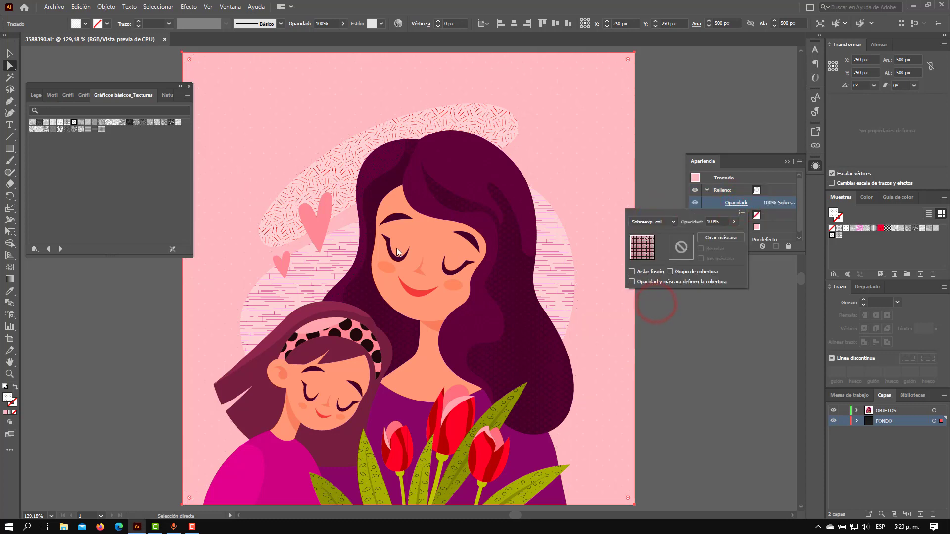
left_click(56, 124)
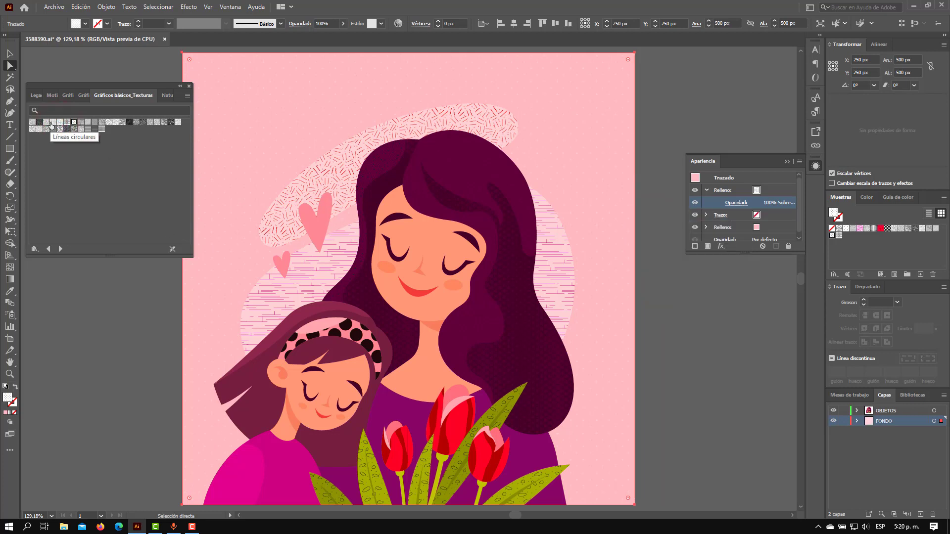